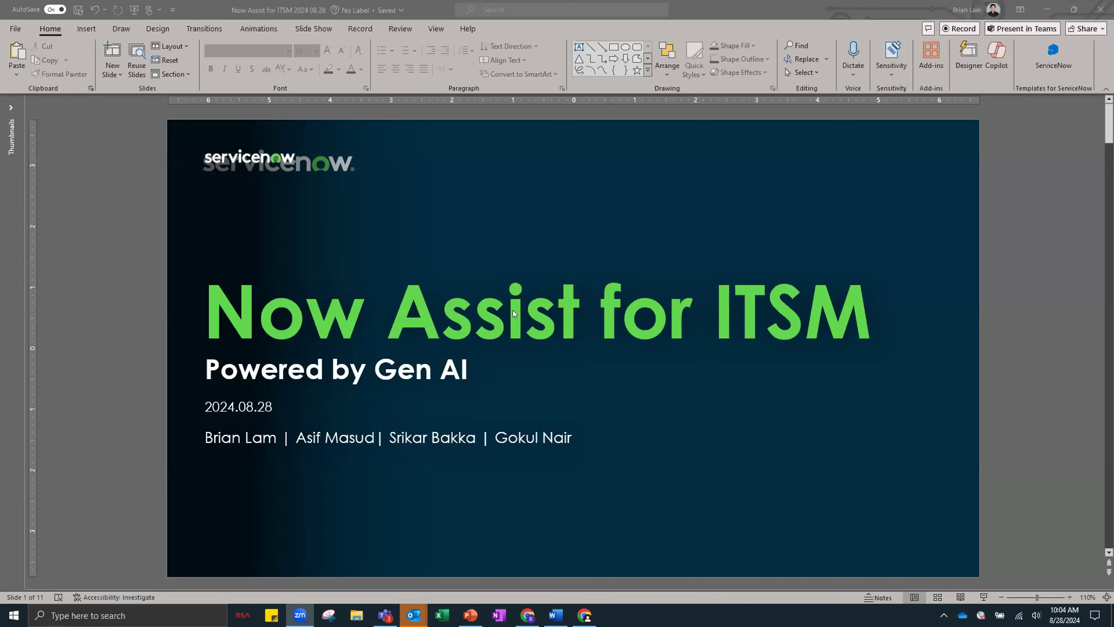
Step: Start the Now Assist for ITSM slide show from slide 1 and show Presenter View display settings
{"action": "left_click", "coordinate": [983, 596]}
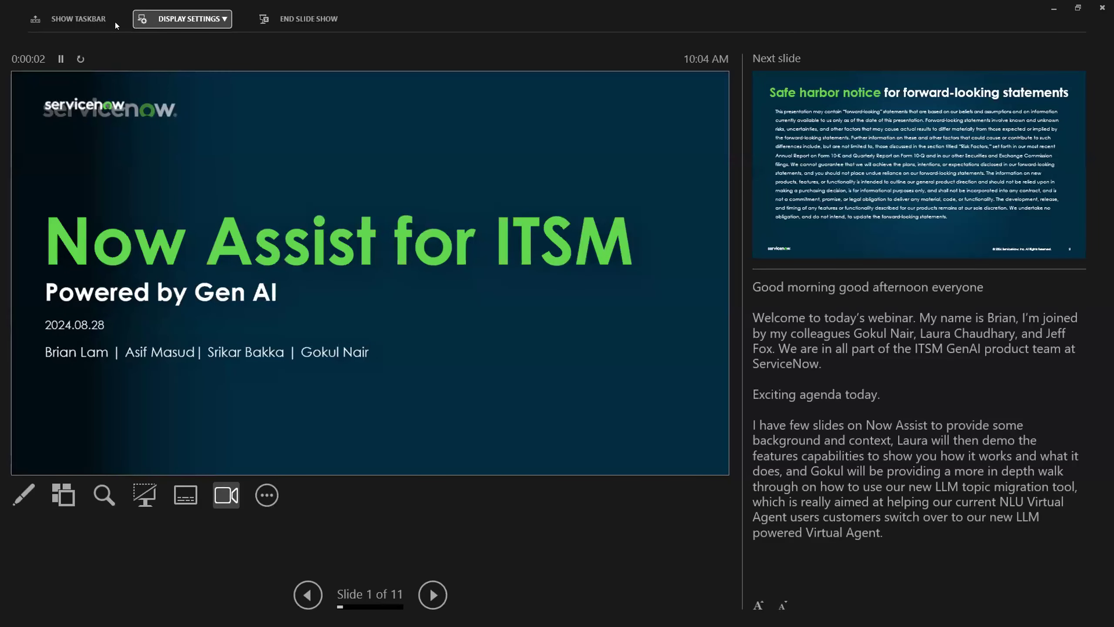
{"action": "left_click", "coordinate": [188, 18]}
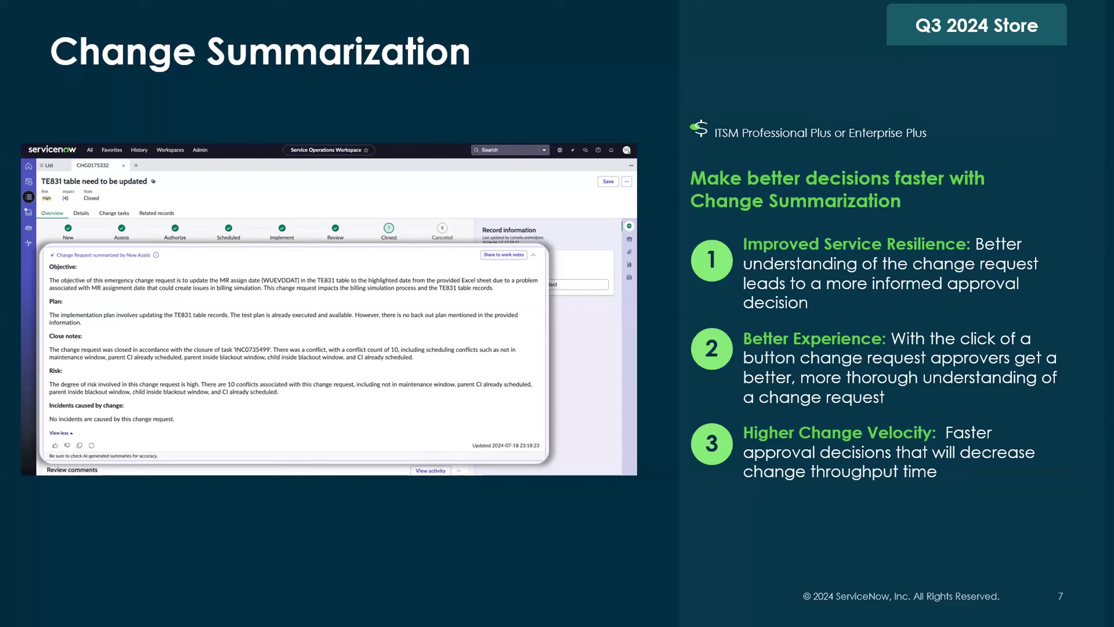
Step: Advance the slide show to slide 8, Chat Reply Recommendation
{"action": "key", "text": "Right"}
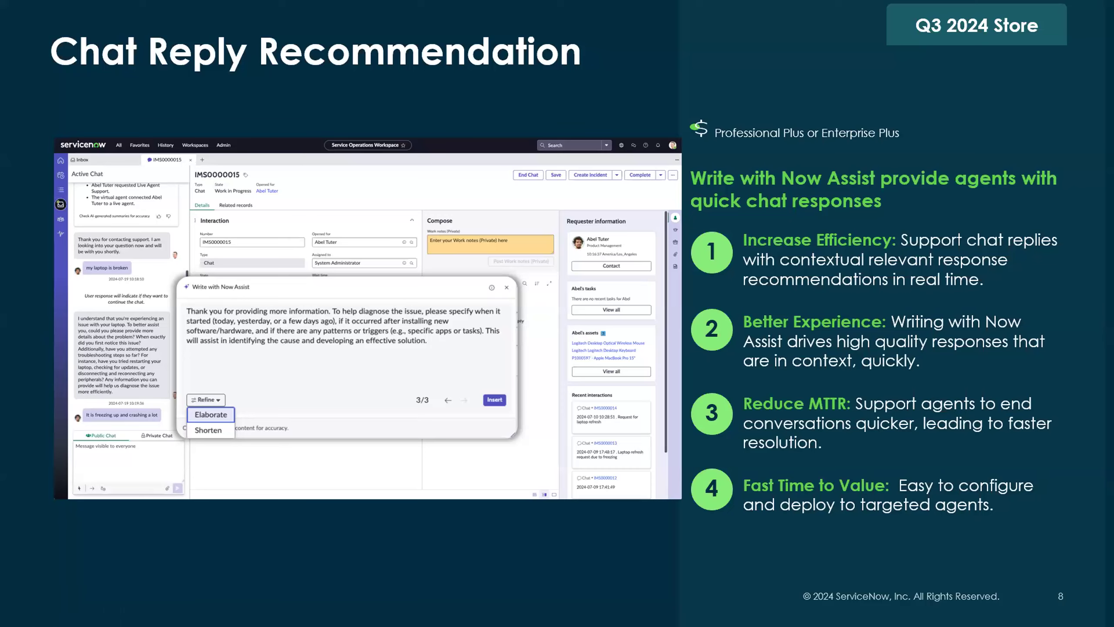
Step: Advance the slide show to slide 9, Sidebar Chat Summarization
{"action": "key", "text": "Right"}
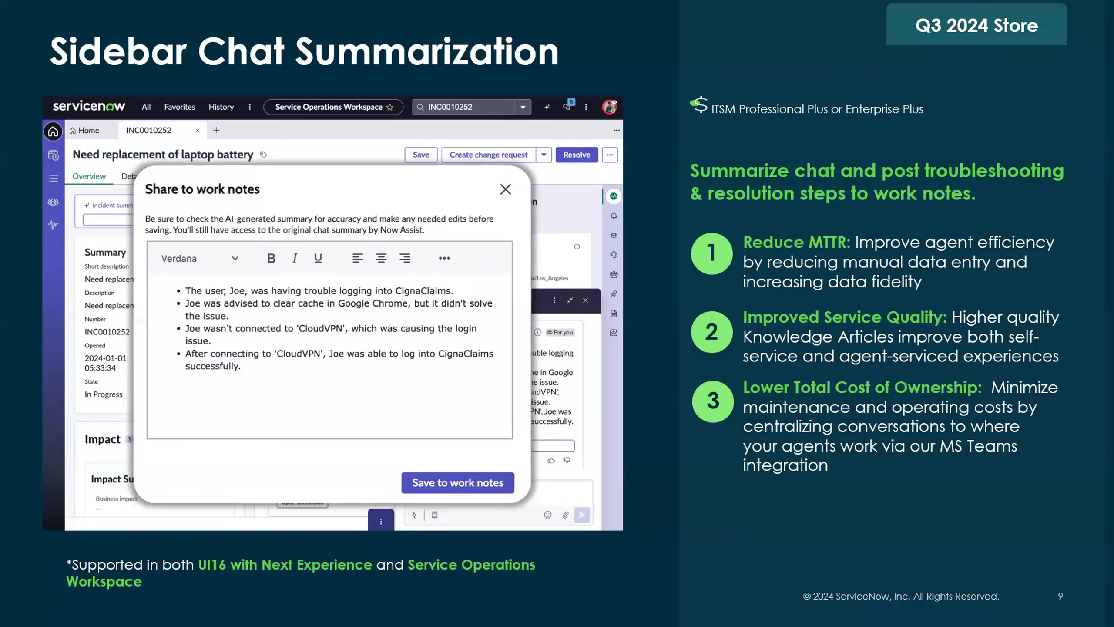
{"action": "key", "text": "Right"}
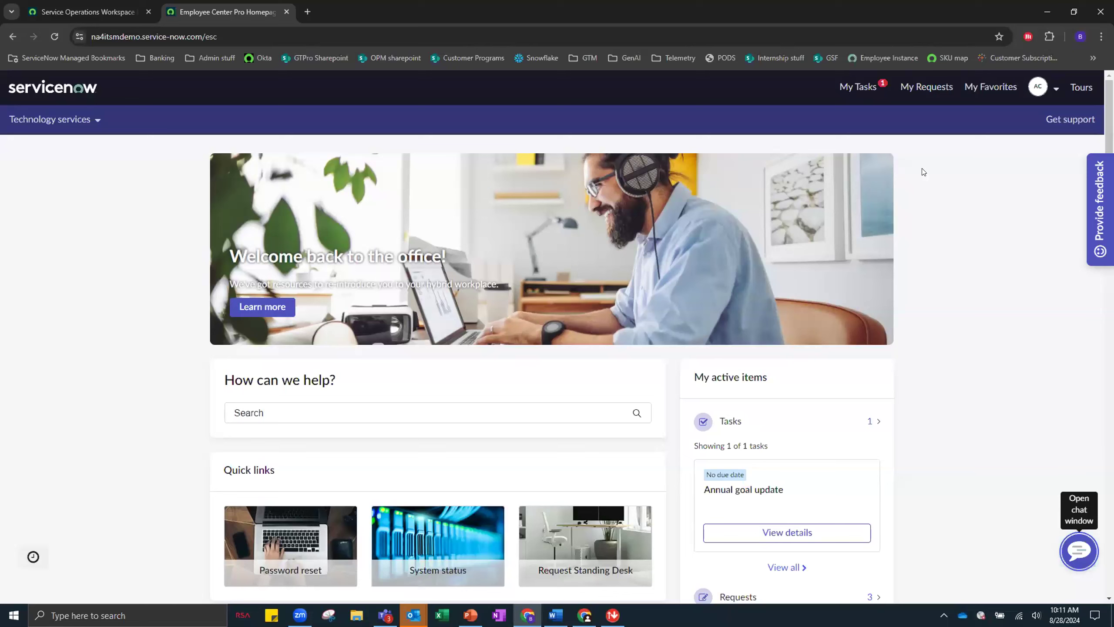
Step: Search the portal for 'how do i connect my iphone to the office vpn' and expand the Now Assist answer
{"action": "left_click", "coordinate": [456, 400]}
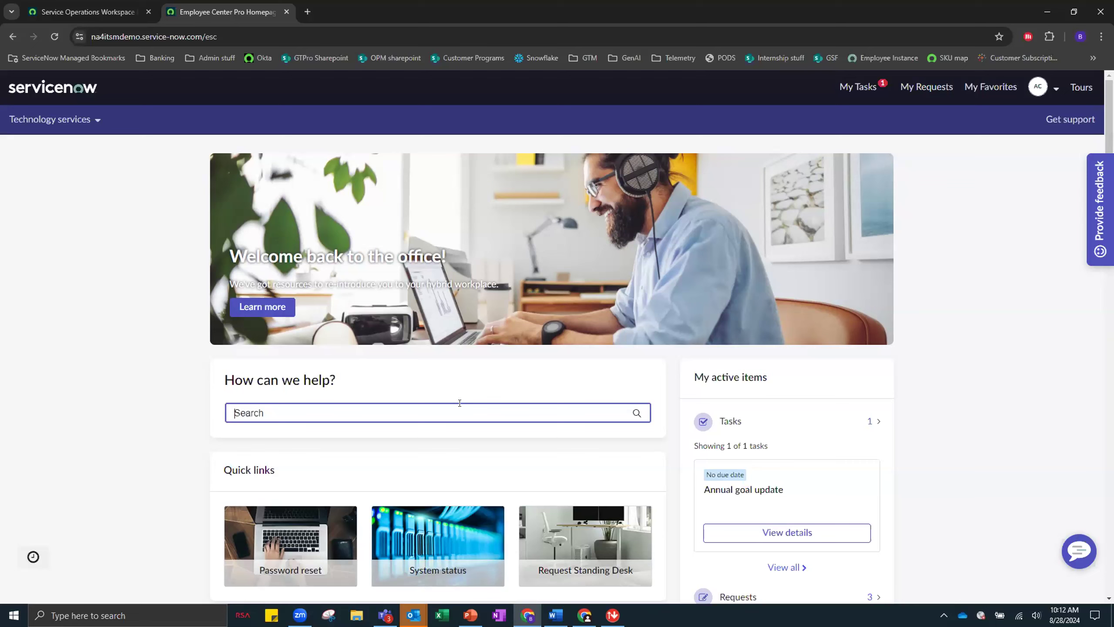
{"action": "type", "text": "what"}
{"action": "key", "text": "BackSpace"}
{"action": "key", "text": "BackSpace"}
{"action": "key", "text": "BackSpace"}
{"action": "key", "text": "BackSpace"}
{"action": "key", "text": "BackSpace"}
{"action": "type", "text": "how do i connect my iphone to the office vpn"}
{"action": "key", "text": "Return"}
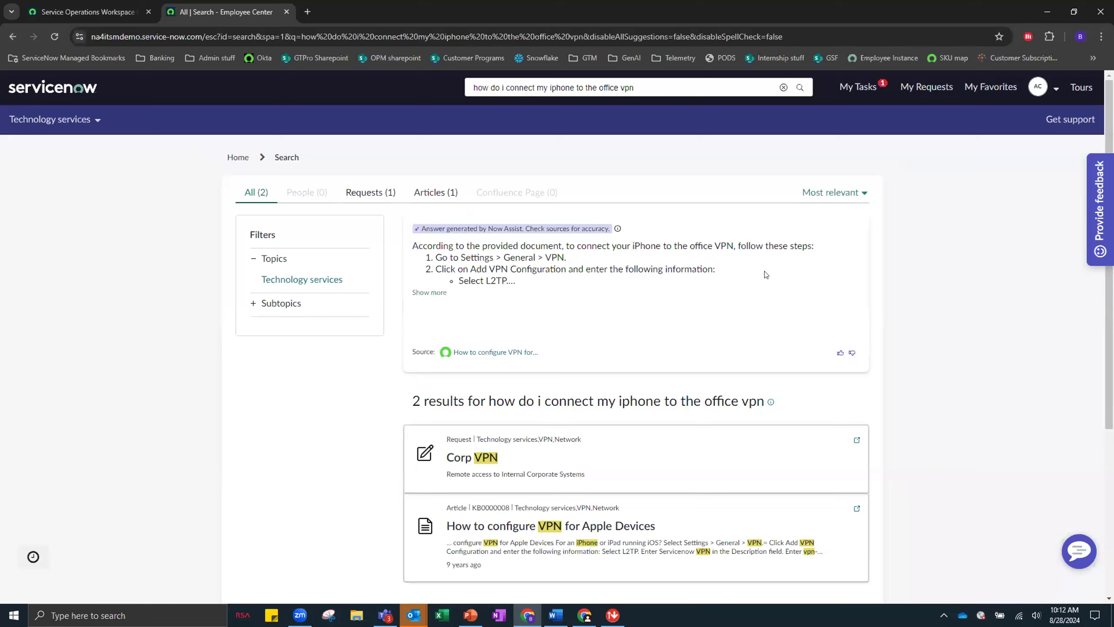
{"action": "left_click", "coordinate": [434, 293]}
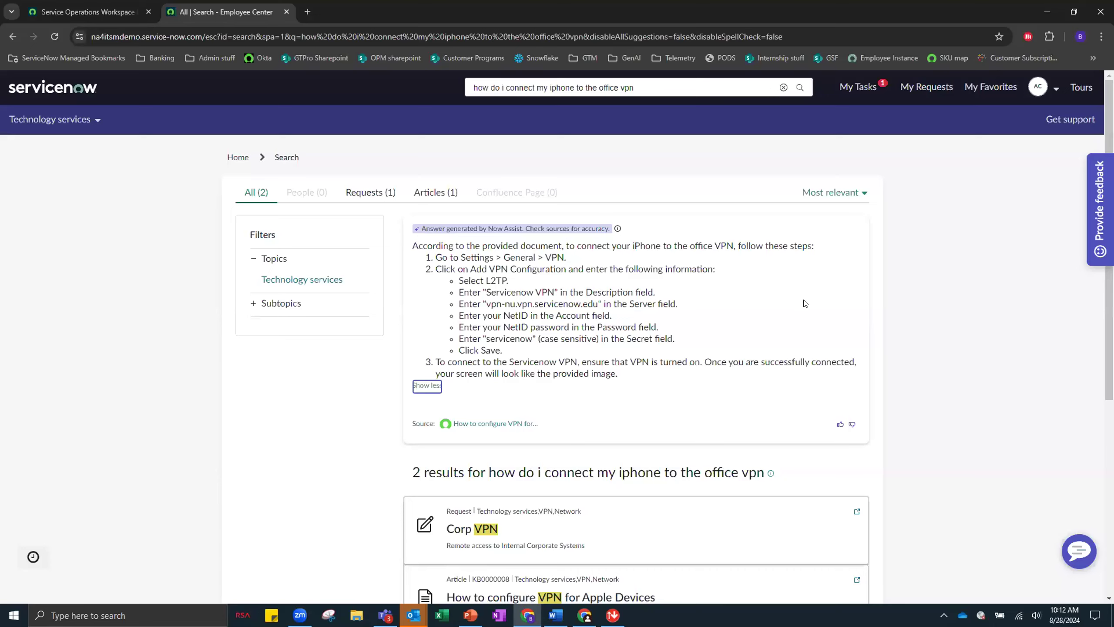
Step: Open the Now Support virtual agent and restart the conversation
{"action": "left_click", "coordinate": [1073, 557]}
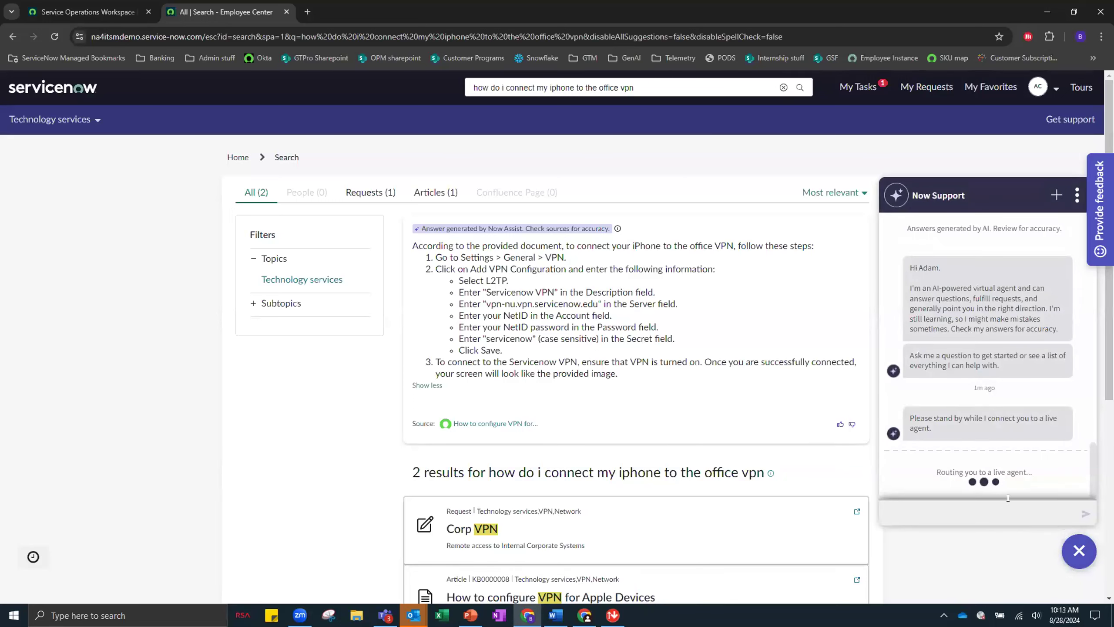
{"action": "left_click", "coordinate": [1057, 196]}
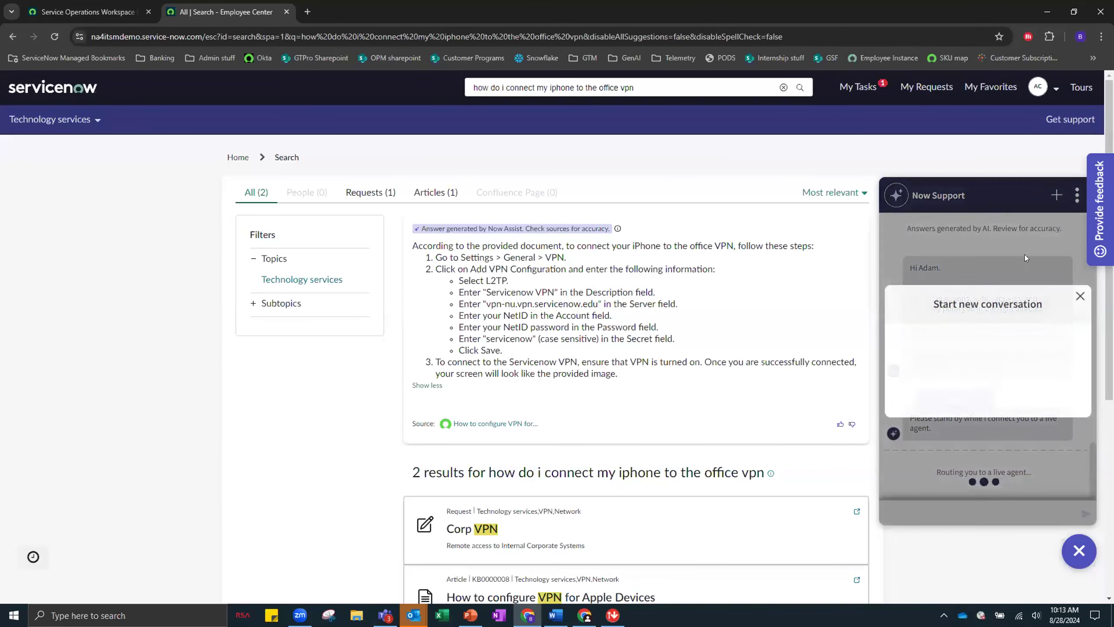
{"action": "left_click", "coordinate": [954, 400]}
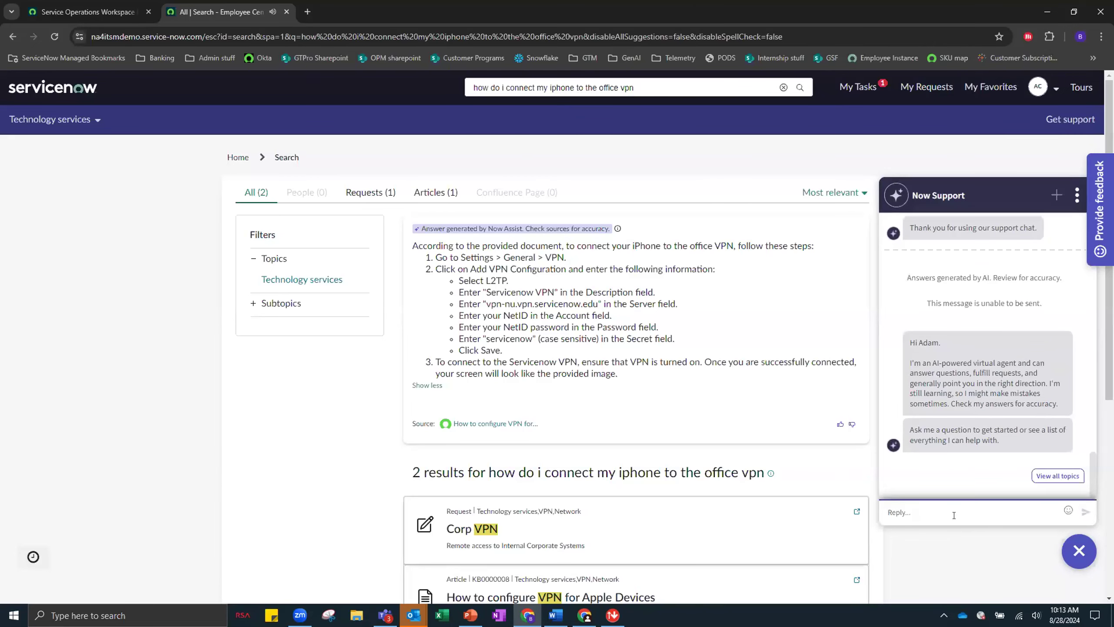
Step: Ask the virtual agent how to connect an iPhone to the office VPN and expand its answer card
{"action": "type", "text": "how do i cone"}
{"action": "type", "text": "ect my iphone to the office vpn"}
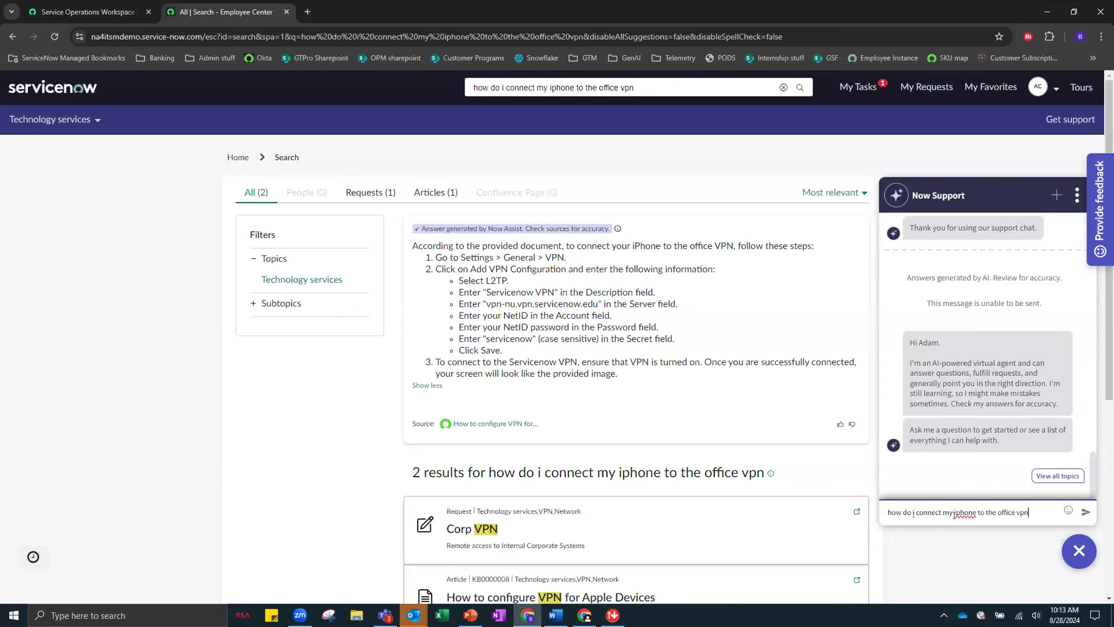
{"action": "key", "text": "Return"}
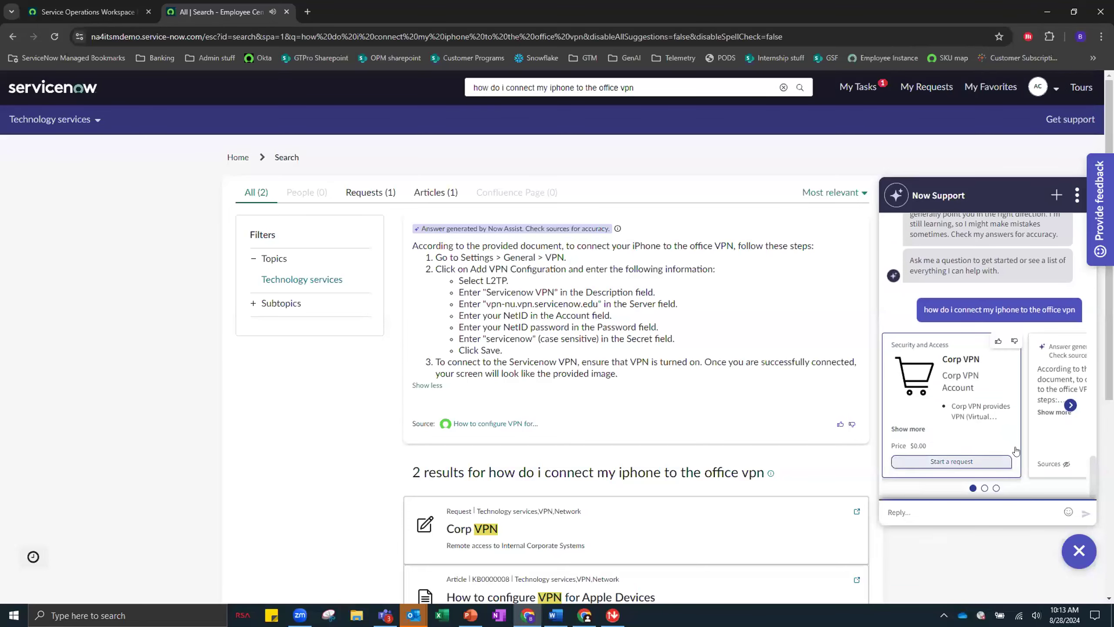
{"action": "left_click", "coordinate": [1070, 405]}
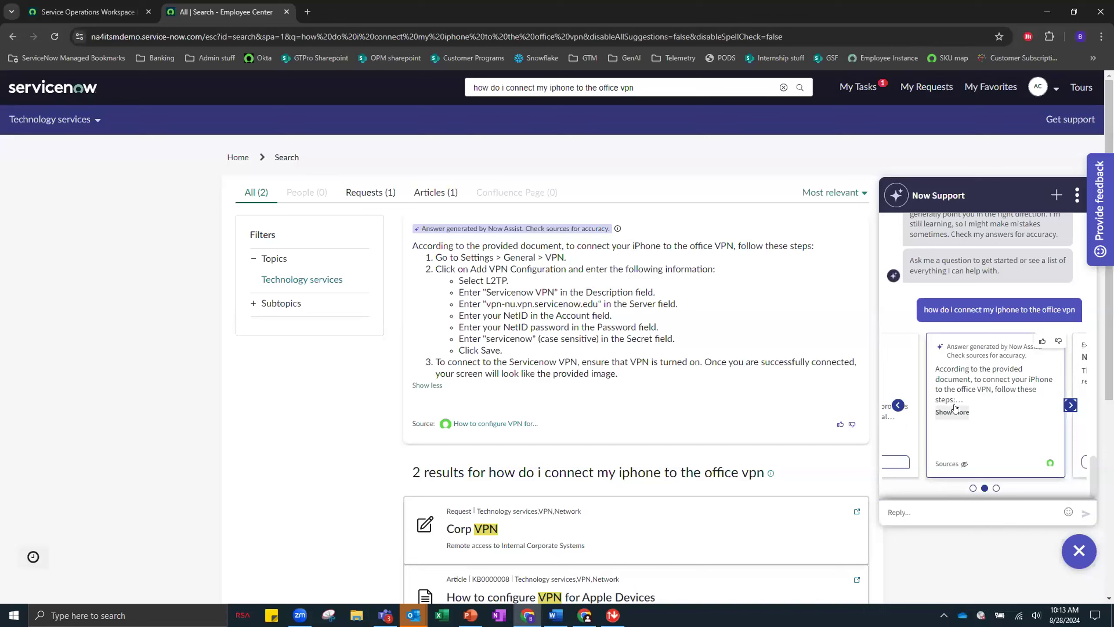
{"action": "left_click", "coordinate": [953, 411]}
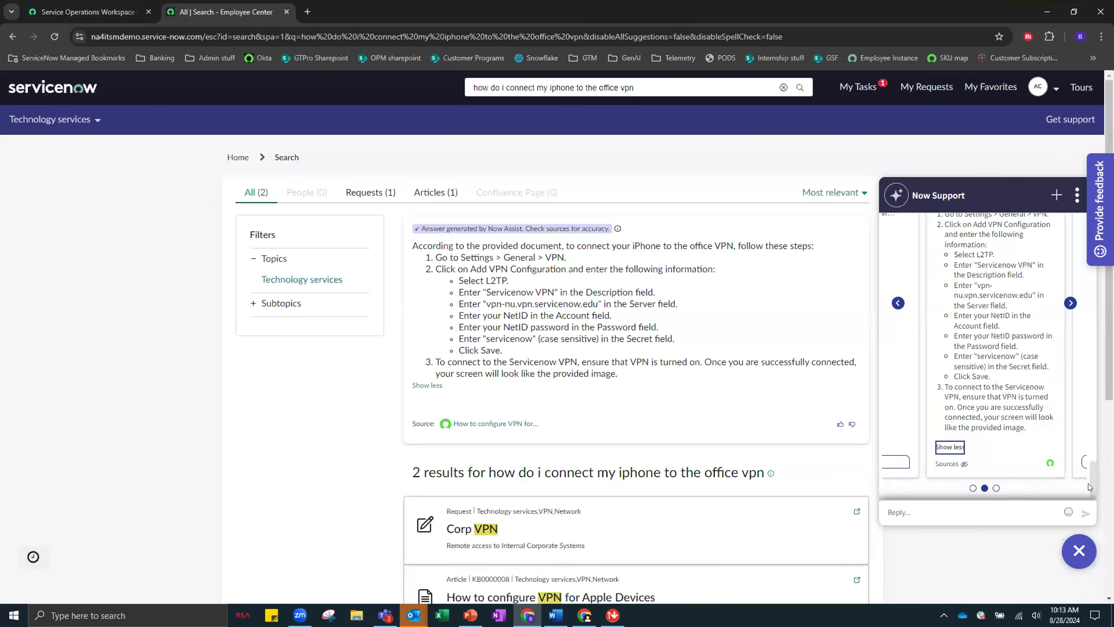
{"action": "scroll", "coordinate": [1090, 487], "scroll_direction": "up", "scroll_amount": 4}
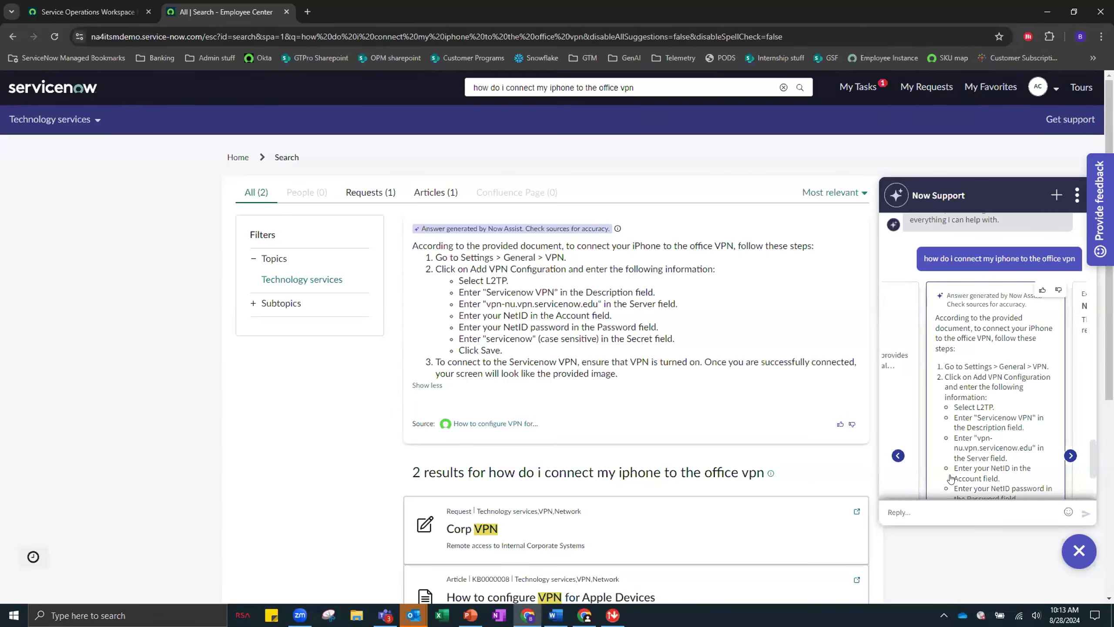
{"action": "left_click", "coordinate": [951, 510]}
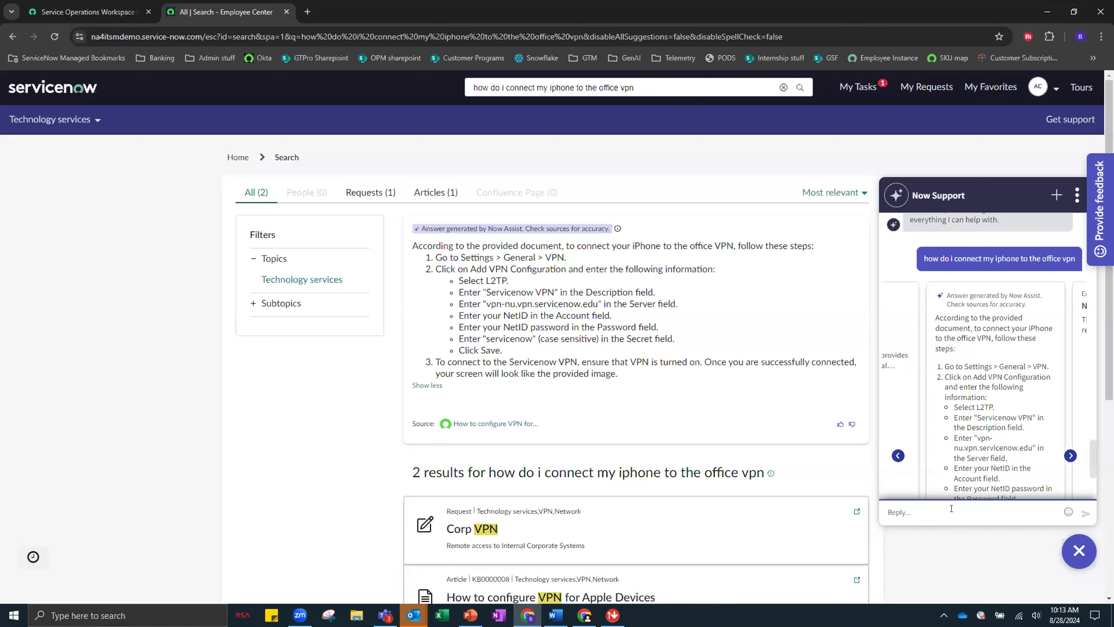
Step: Tell the virtual agent 'I need access to miro' and confirm proceeding with the request
{"action": "type", "text": "I need access to miro"}
{"action": "key", "text": "Return"}
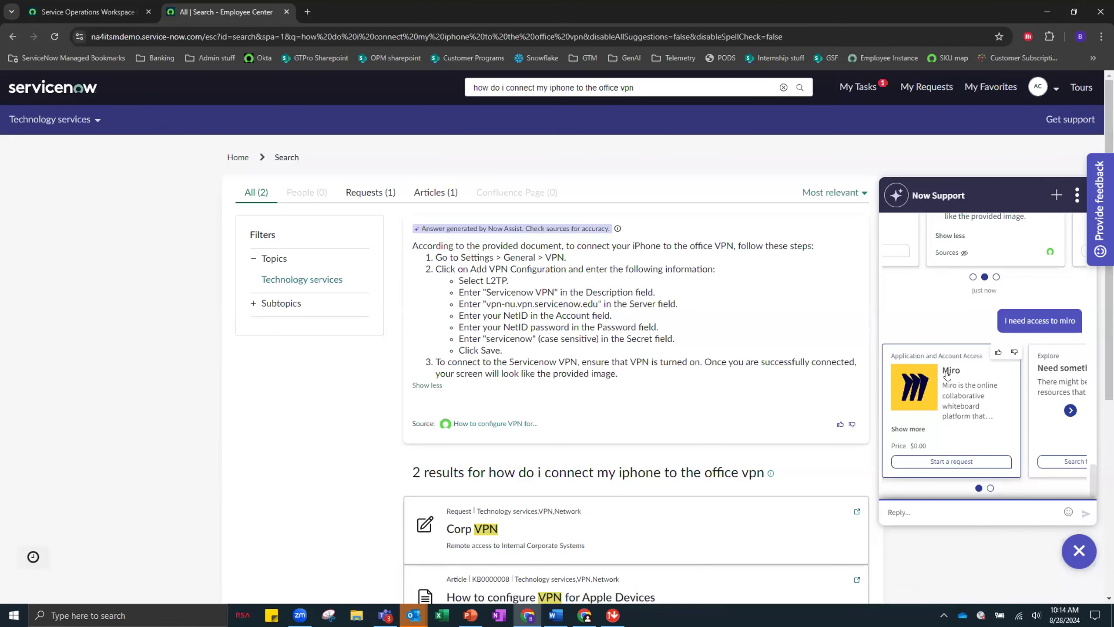
{"action": "left_click", "coordinate": [951, 461]}
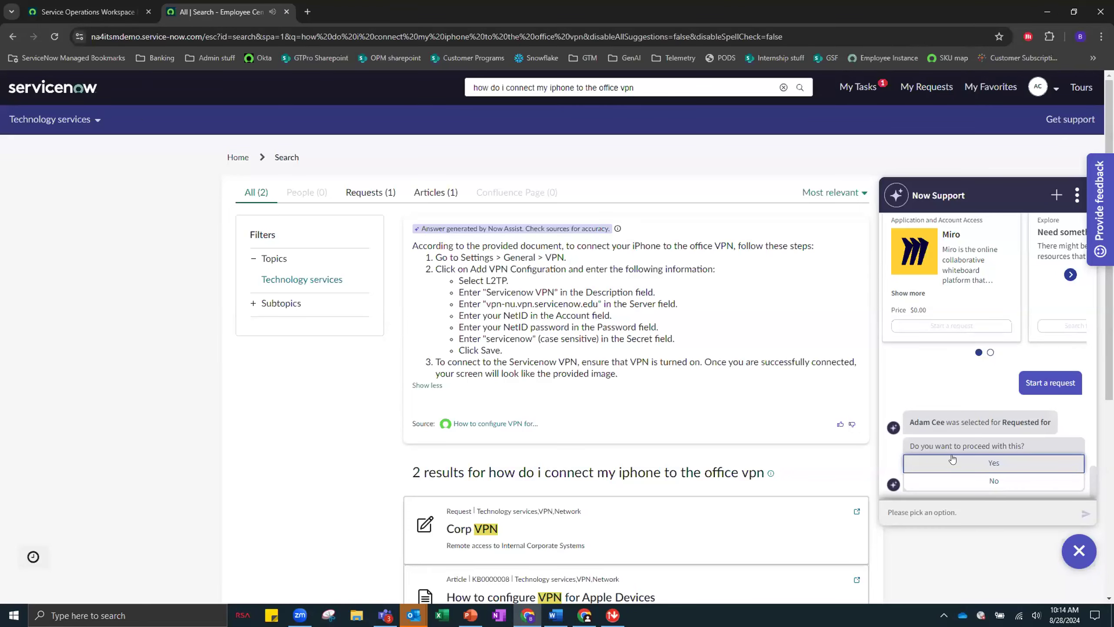
{"action": "mouse_move", "coordinate": [982, 424]}
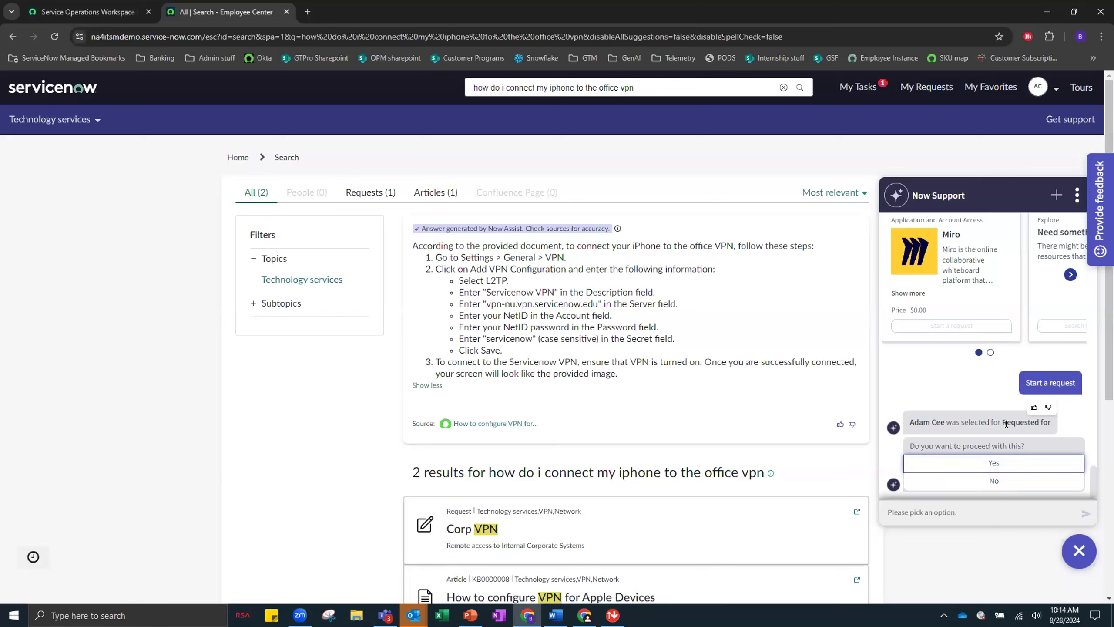
{"action": "left_click", "coordinate": [987, 463]}
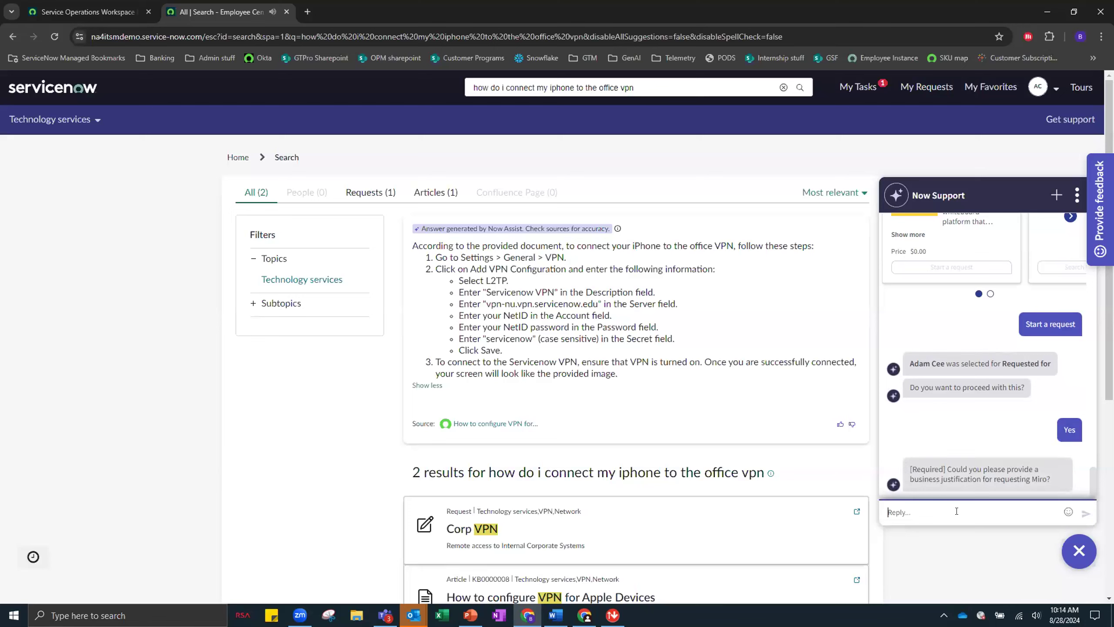
Step: Give the justification 'I need this for team whiteboarding activity'
{"action": "type", "text": "I need thi sf"}
{"action": "key", "text": "BackSpace"}
{"action": "key", "text": "BackSpace"}
{"action": "key", "text": "BackSpace"}
{"action": "type", "text": "s for team whiteboarding activity"}
{"action": "key", "text": "Return"}
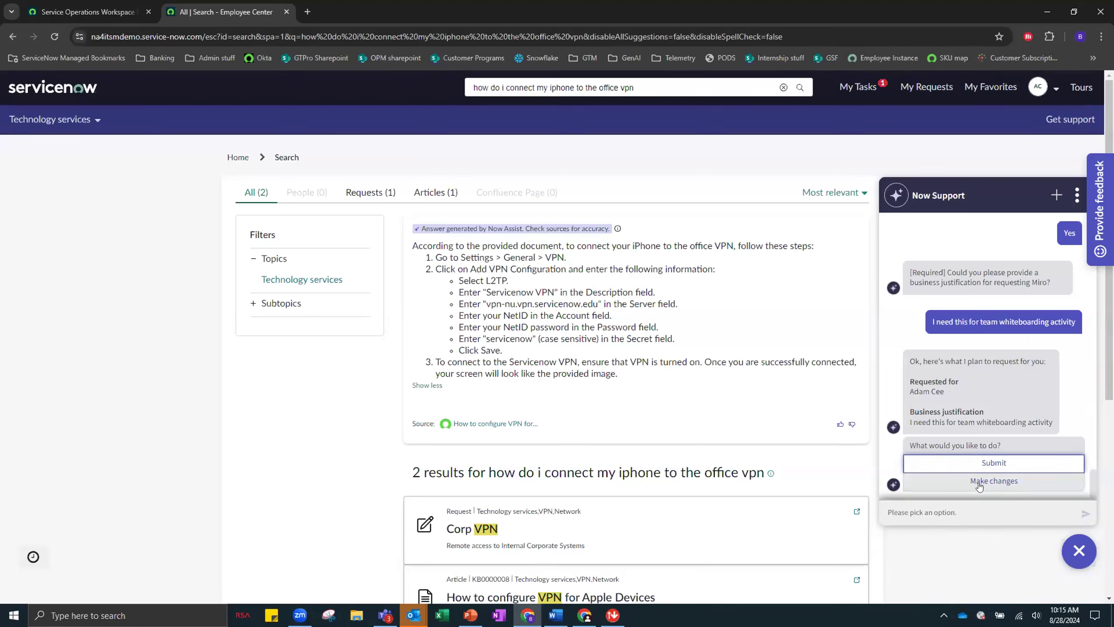
Step: Start a new chat and report 'I have an issue with Zoom'
{"action": "left_click", "coordinate": [1053, 195]}
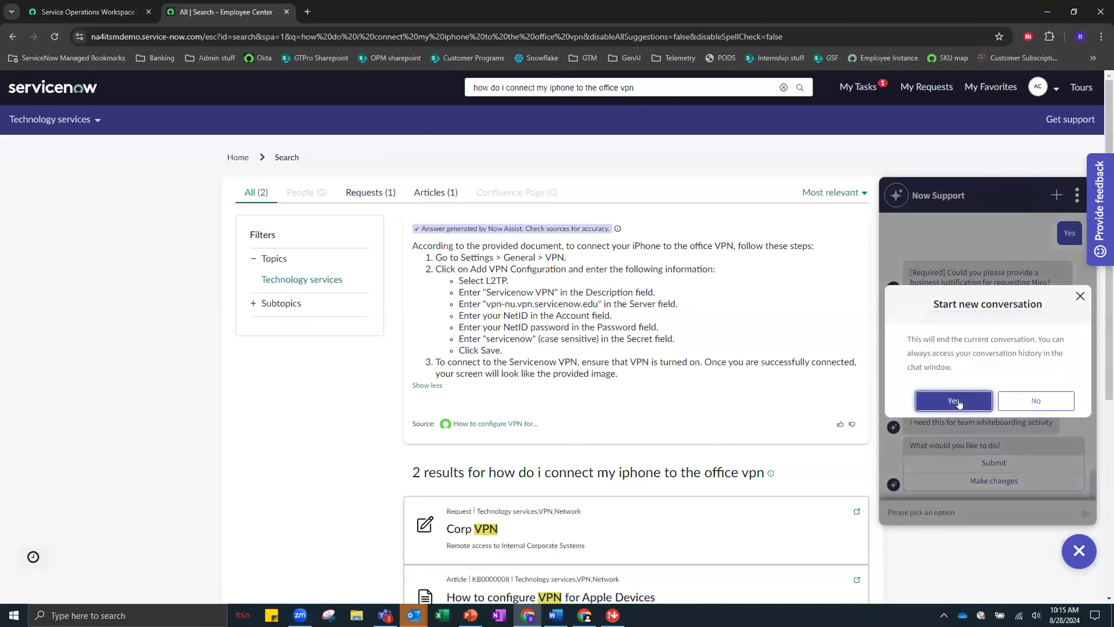
{"action": "left_click", "coordinate": [958, 403]}
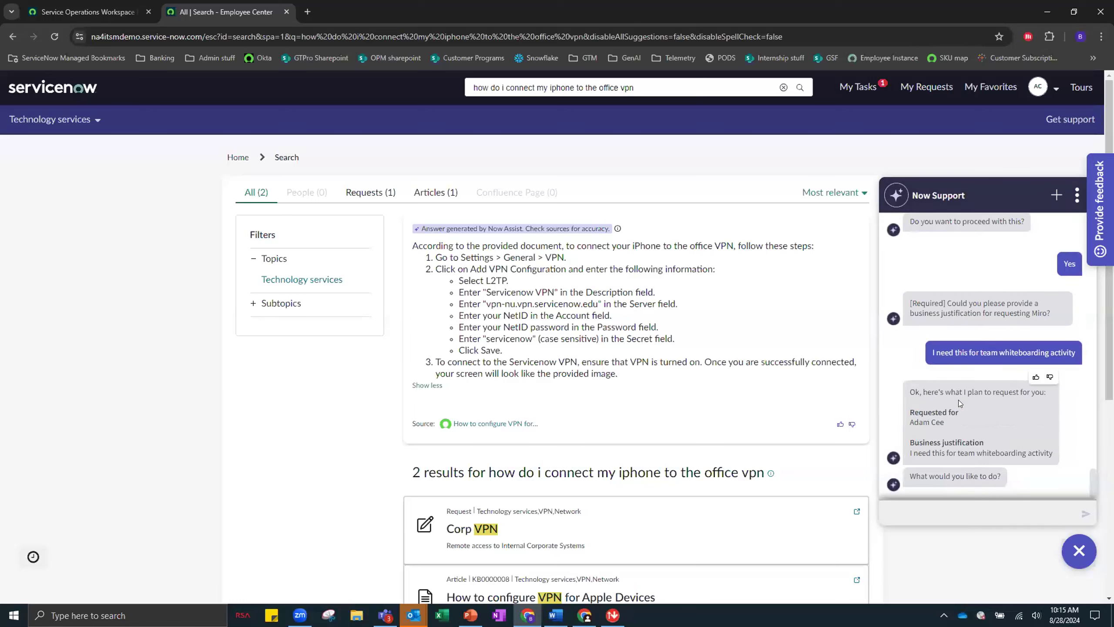
{"action": "left_click", "coordinate": [943, 511]}
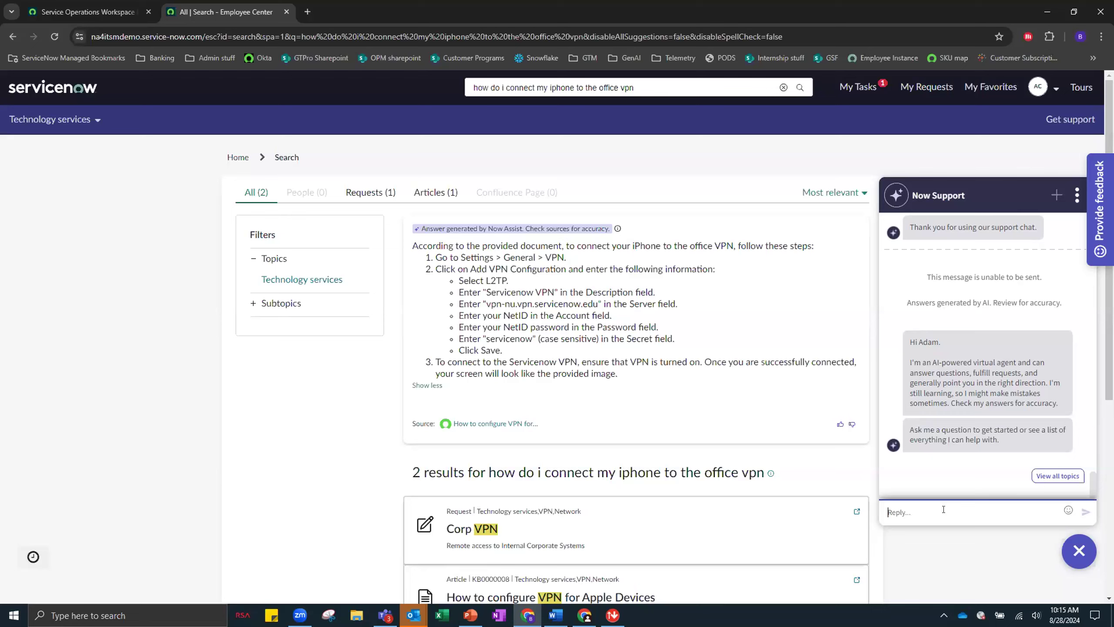
{"action": "type", "text": "I have an issue with Zoom"}
{"action": "key", "text": "BackSpace"}
{"action": "key", "text": "BackSpace"}
{"action": "key", "text": "BackSpace"}
{"action": "type", "text": "oom"}
{"action": "key", "text": "Return"}
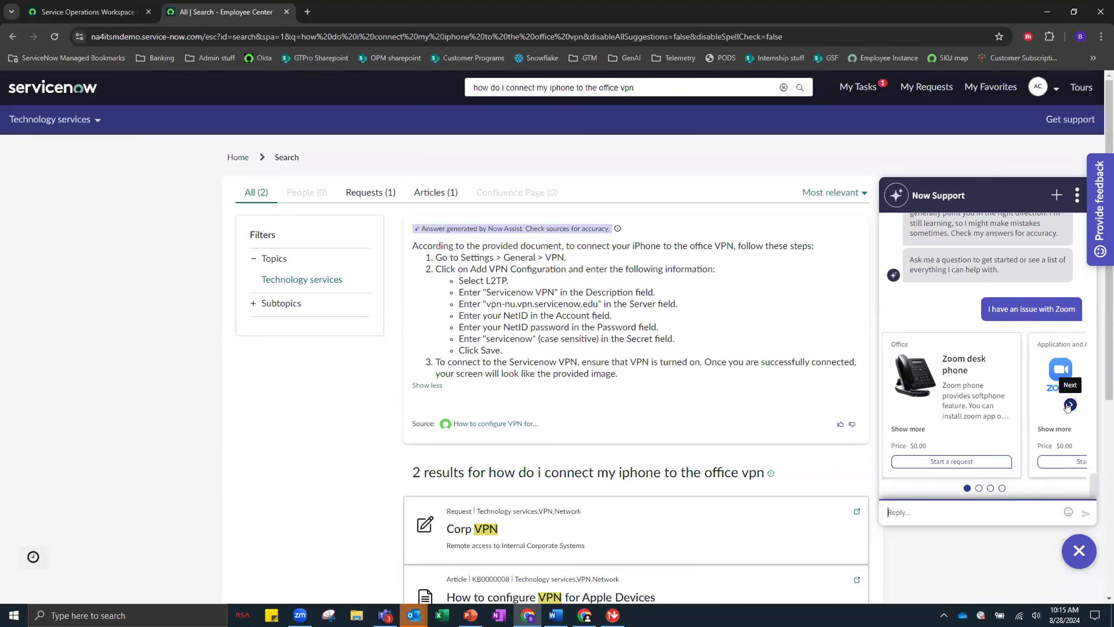
Step: Skip the suggested cards and describe 'i can't add a zoom meeting to my outlook calendar events anymore'
{"action": "left_click", "coordinate": [1070, 404]}
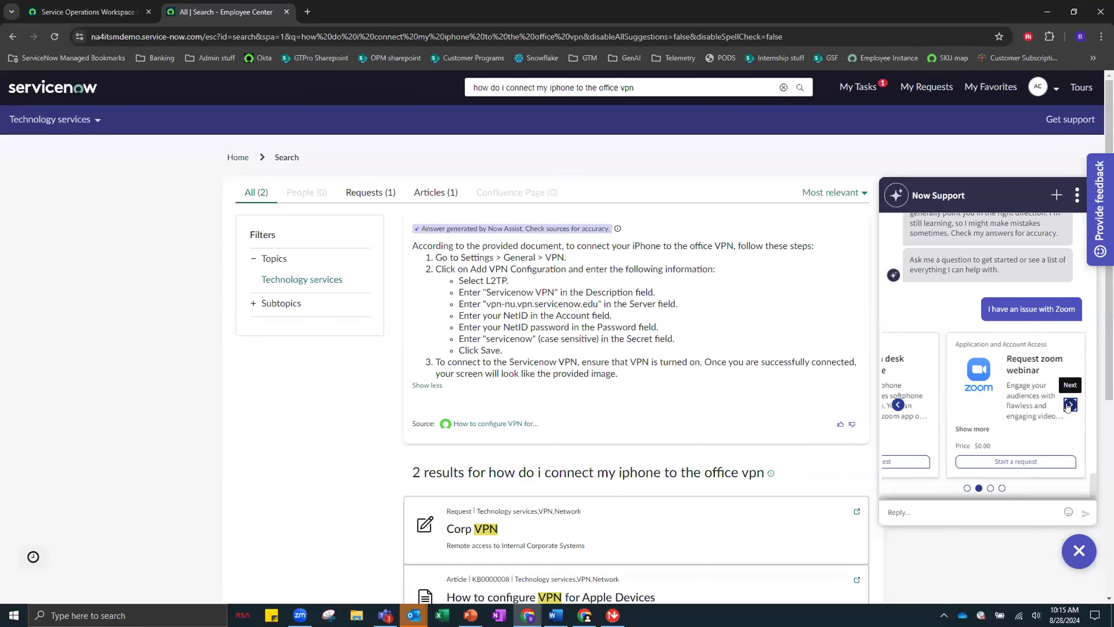
{"action": "left_click", "coordinate": [1069, 404]}
{"action": "left_click", "coordinate": [1070, 404]}
{"action": "left_click", "coordinate": [975, 511]}
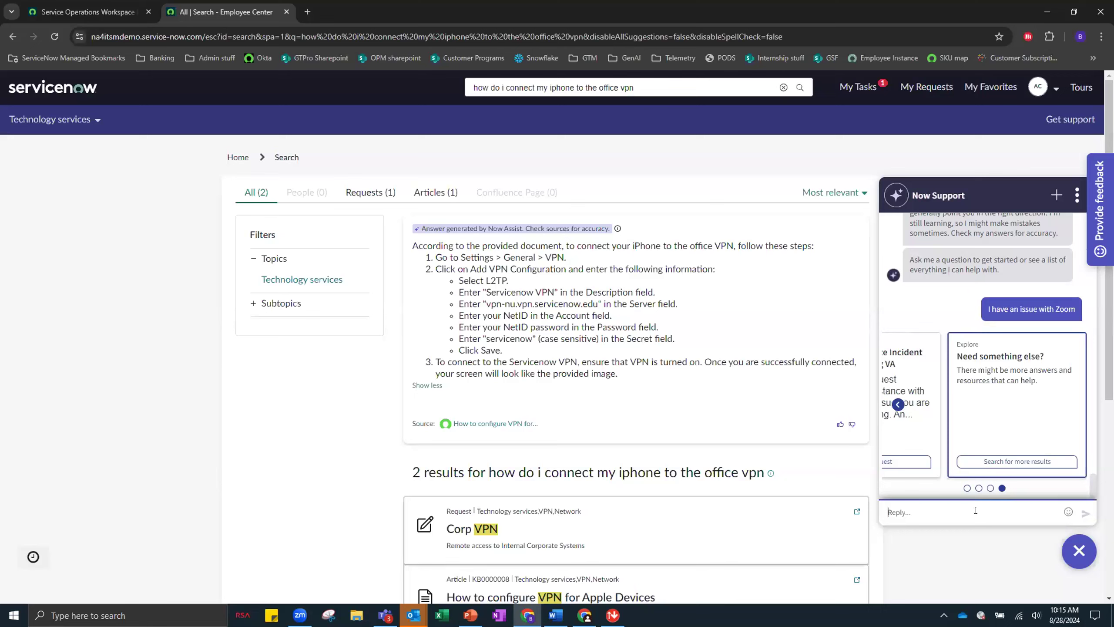
{"action": "type", "text": "i can't add a zoom meeting to my outlook calendar events anymore"}
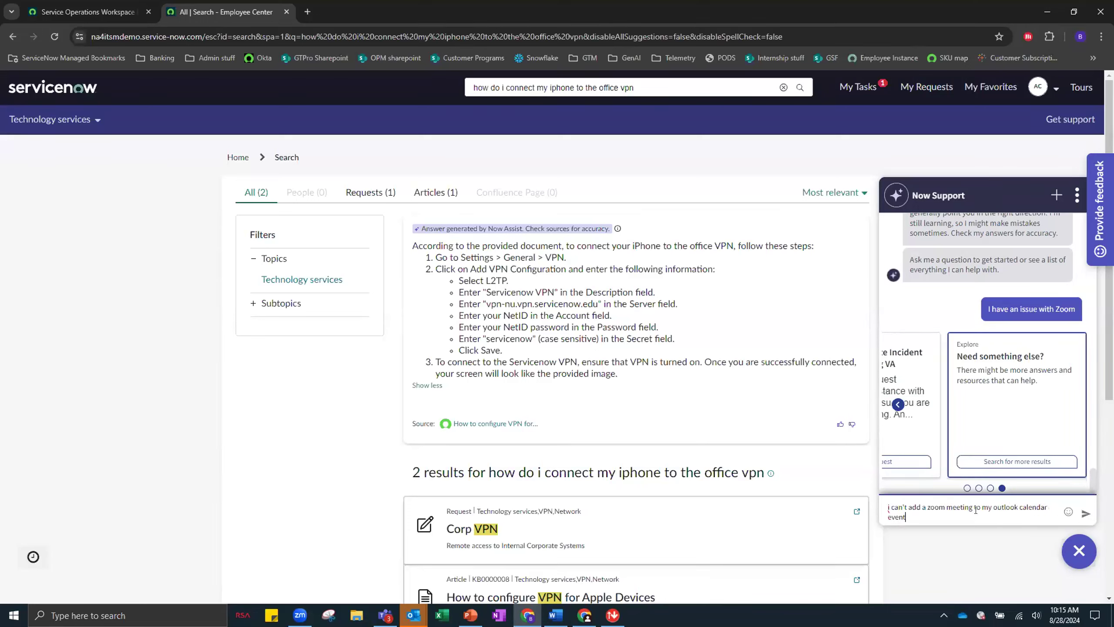
{"action": "key", "text": "Return"}
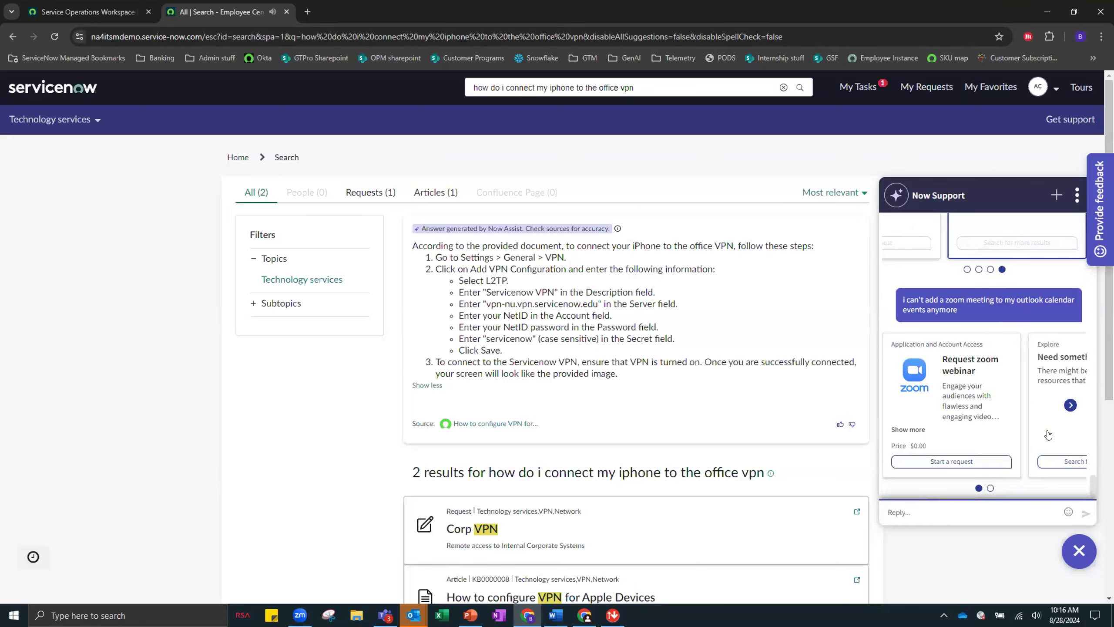
Step: Request a 'live agent' and snap the portal window to the left half of the screen
{"action": "left_click", "coordinate": [1070, 405]}
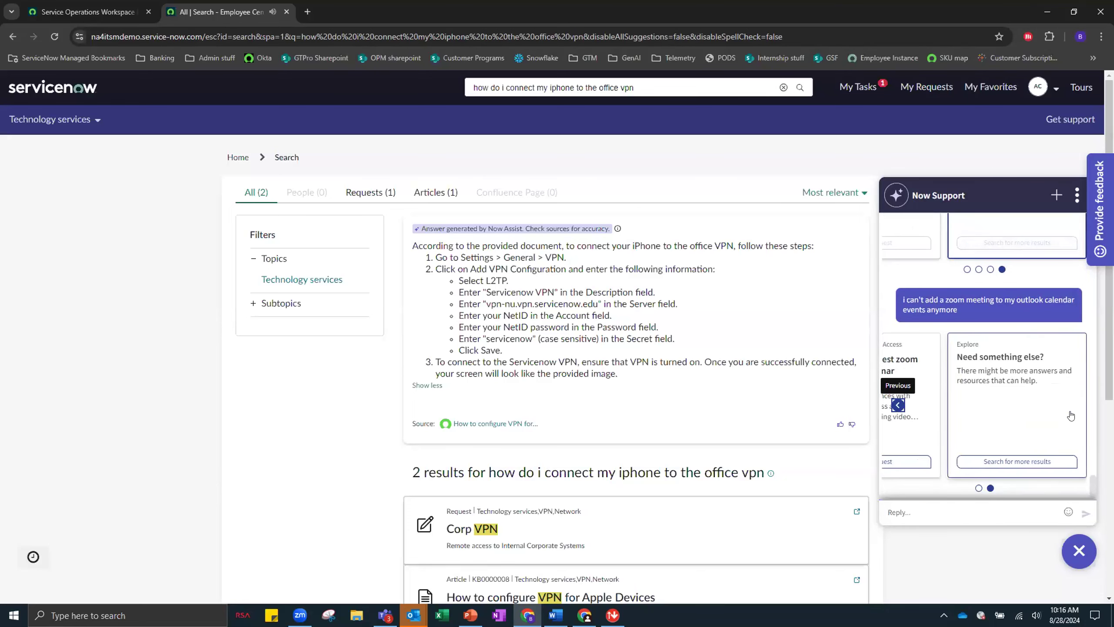
{"action": "left_click", "coordinate": [1026, 510]}
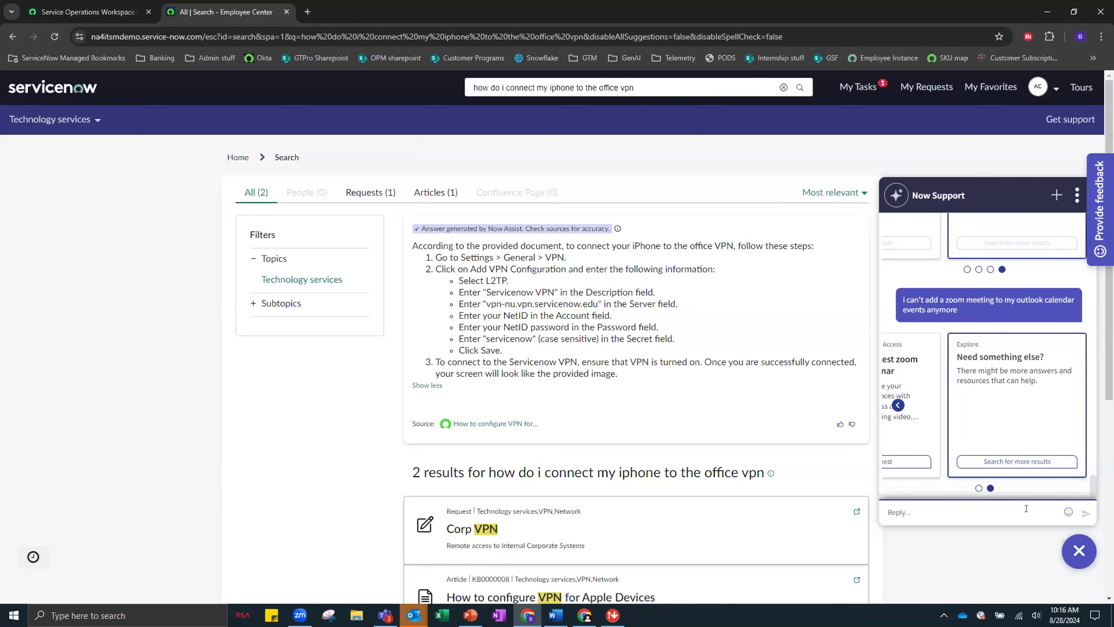
{"action": "type", "text": "live agent"}
{"action": "key", "text": "Return"}
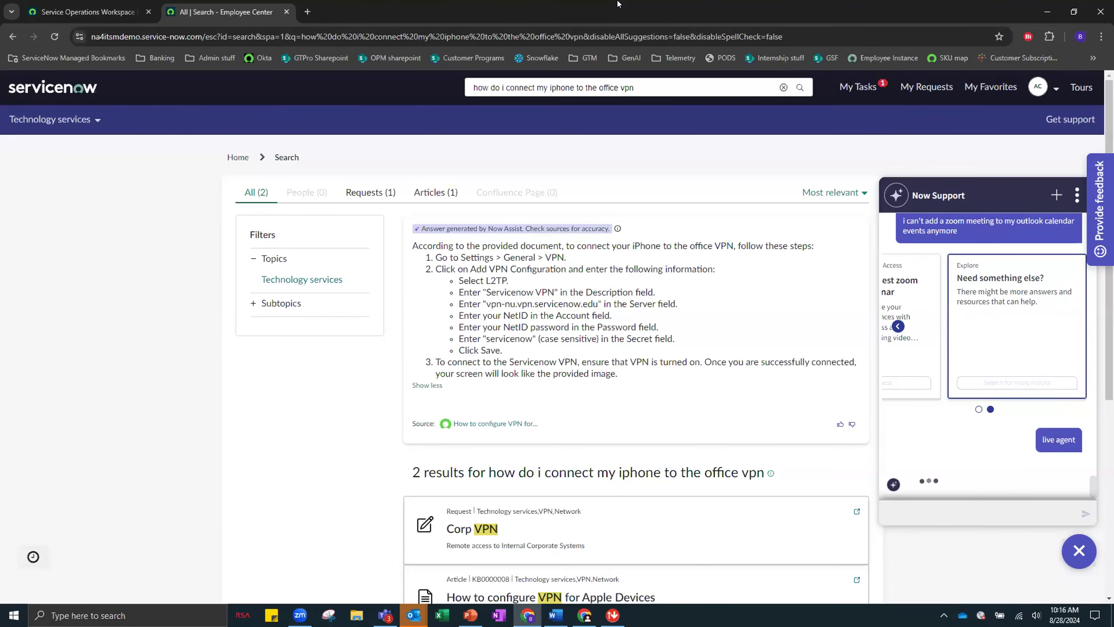
{"action": "key", "text": "super+Left"}
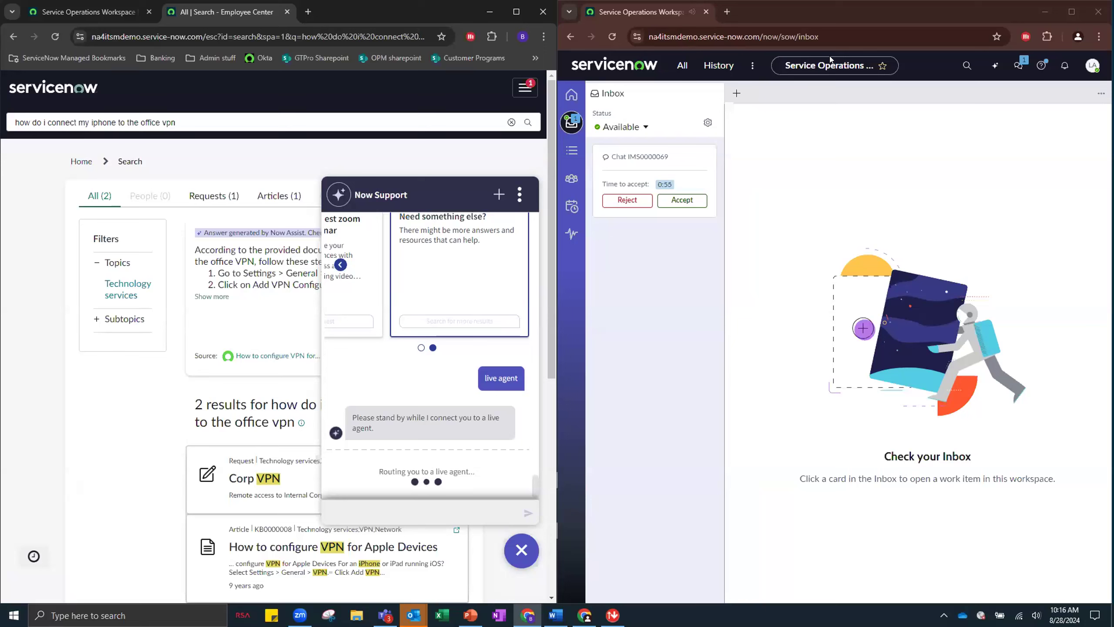
Step: Accept the incoming chat IMS0000069 from the Inbox
{"action": "left_click", "coordinate": [686, 198]}
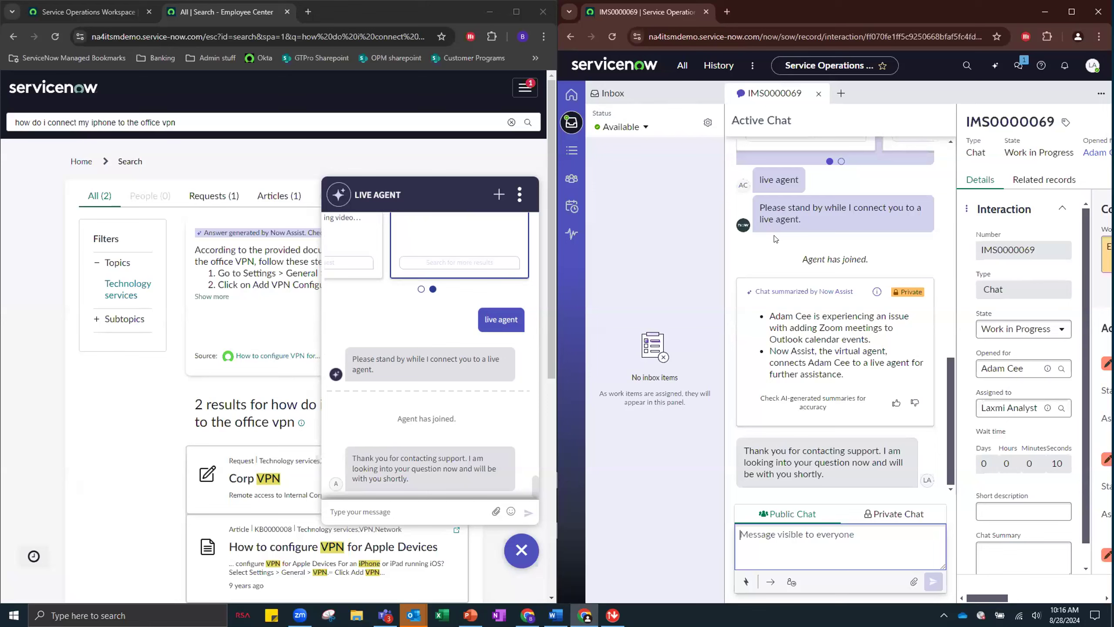
{"action": "left_click_drag", "start_coordinate": [753, 292], "coordinate": [857, 297]}
{"action": "left_click", "coordinate": [857, 297]}
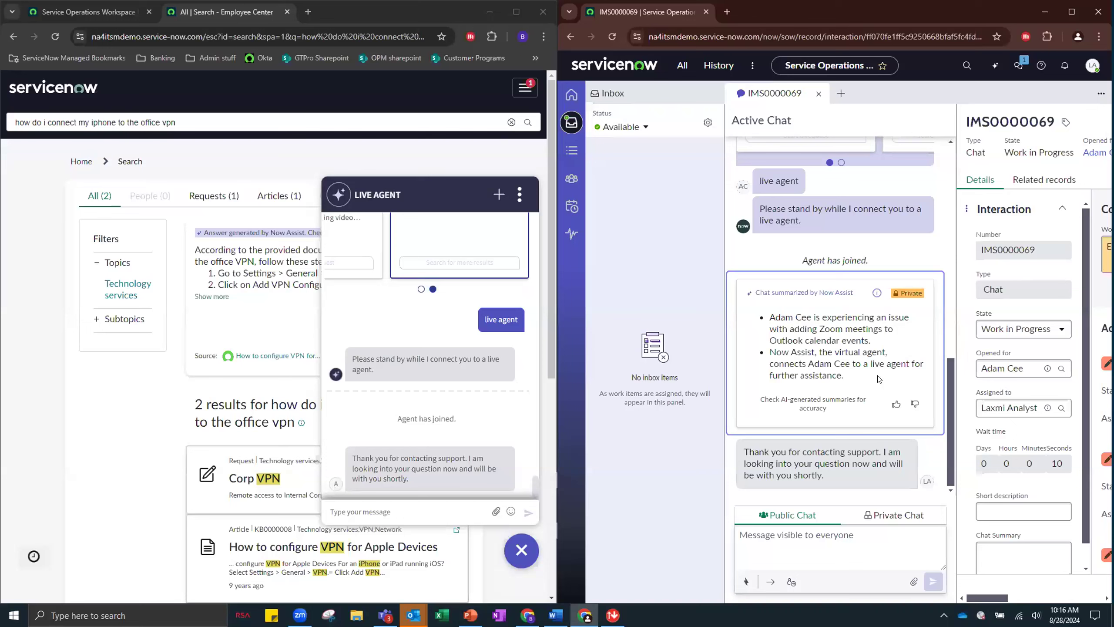
{"action": "left_click_drag", "start_coordinate": [879, 378], "coordinate": [764, 322]}
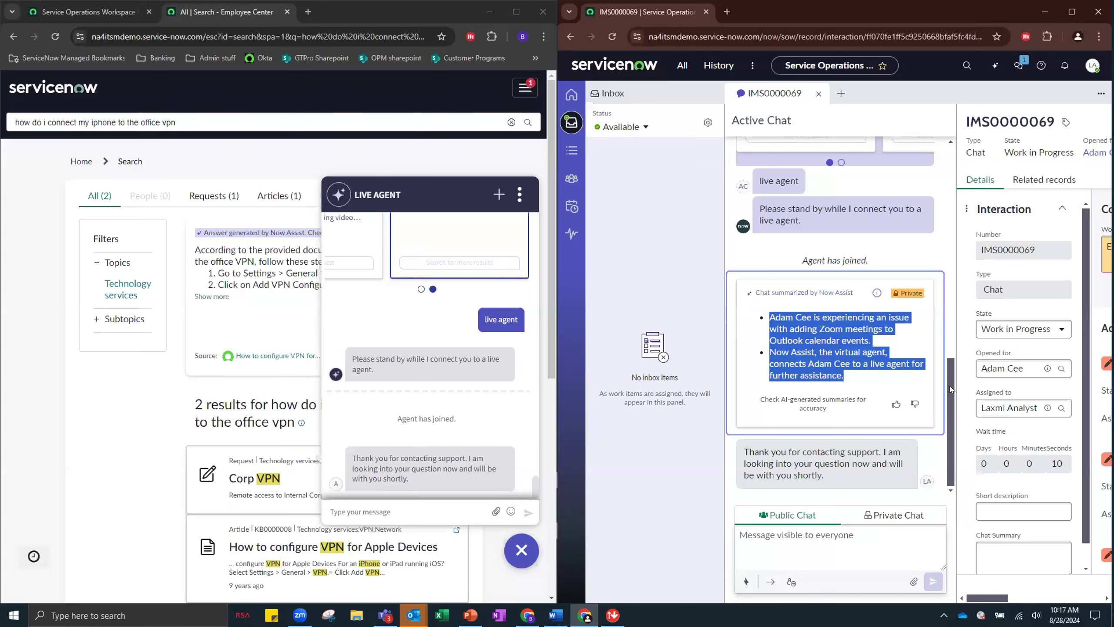
{"action": "left_click_drag", "start_coordinate": [948, 359], "coordinate": [946, 157]}
{"action": "scroll", "coordinate": [947, 157], "scroll_direction": "down", "scroll_amount": 15}
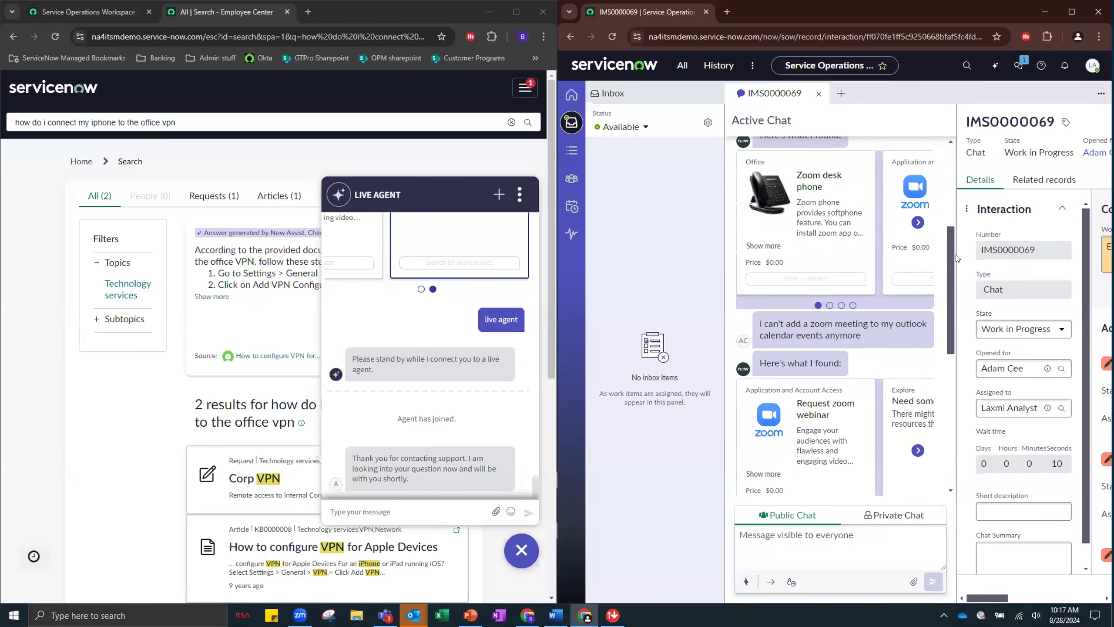
{"action": "left_click_drag", "start_coordinate": [864, 377], "coordinate": [755, 320]}
{"action": "left_click", "coordinate": [755, 320]}
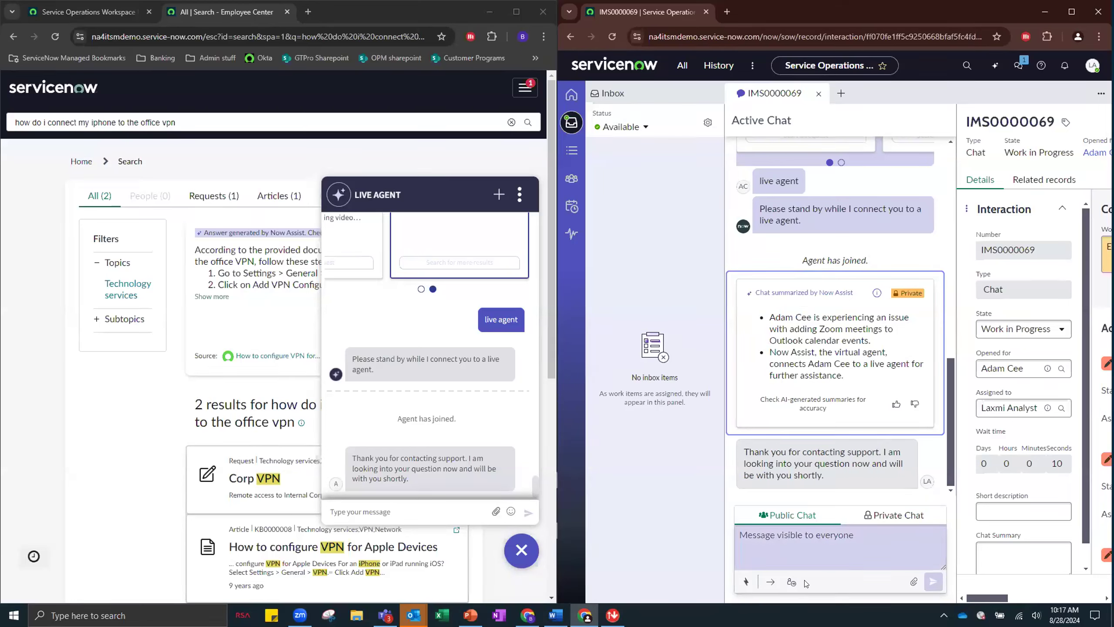
{"action": "left_click", "coordinate": [818, 537]}
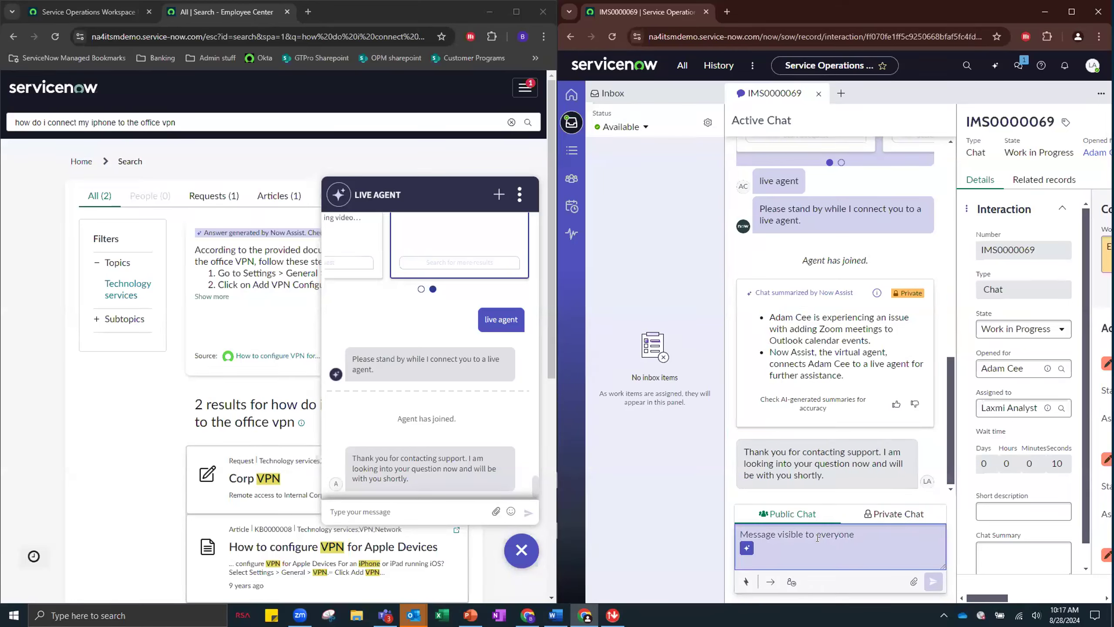
Step: Generate a Now Assist draft reply for the Public Chat, regenerating it once and reviewing the result
{"action": "left_click", "coordinate": [746, 549]}
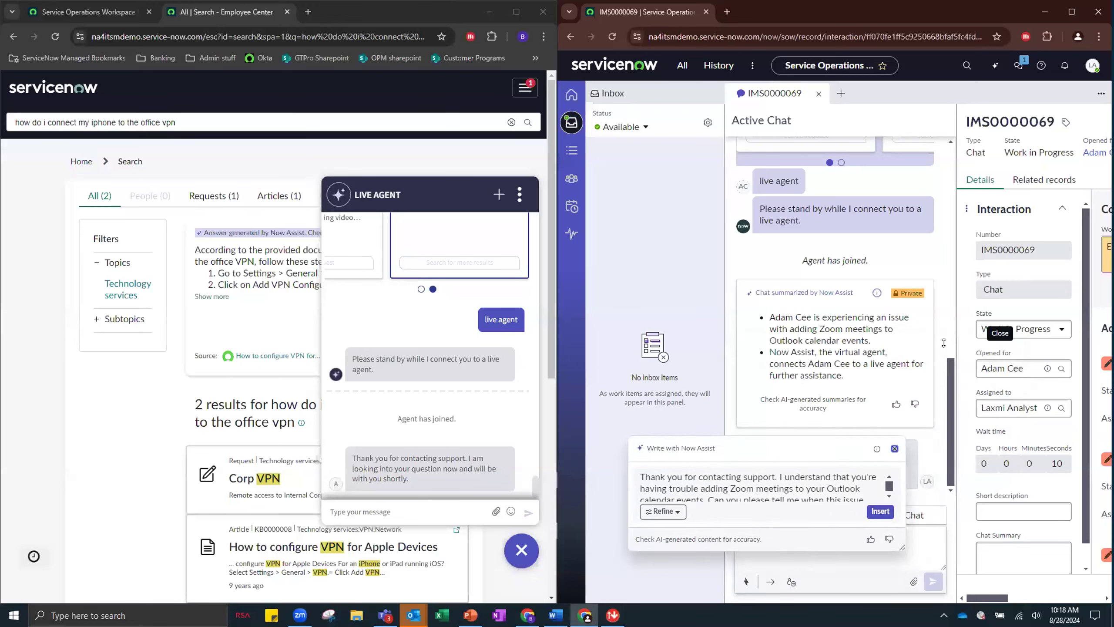
{"action": "left_click_drag", "start_coordinate": [969, 351], "coordinate": [905, 241]}
{"action": "left_click", "coordinate": [926, 247]}
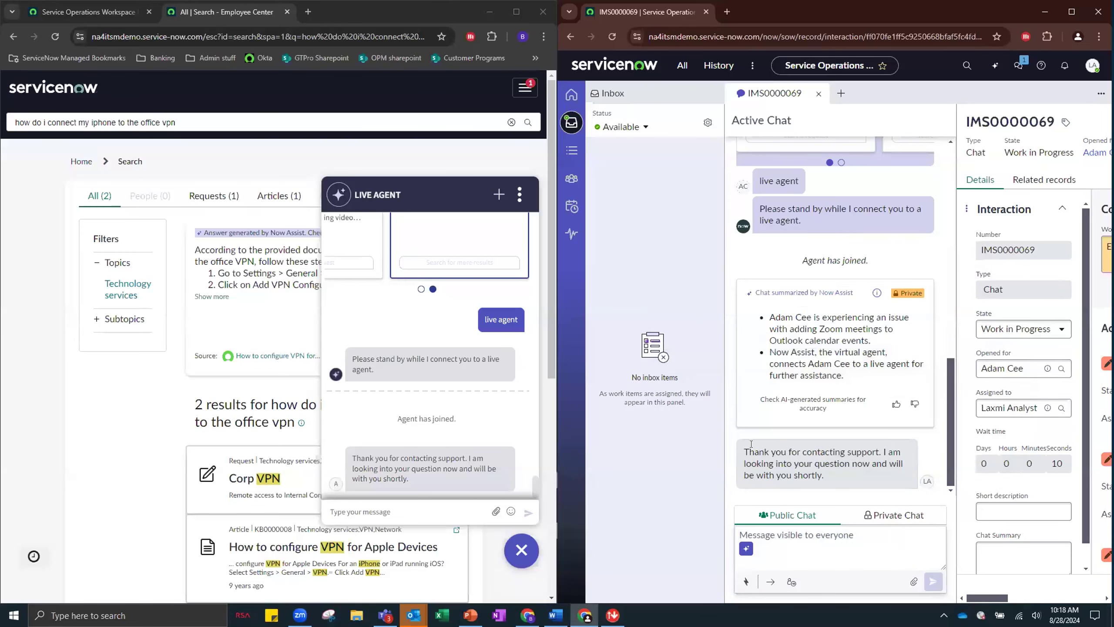
{"action": "left_click", "coordinate": [746, 550]}
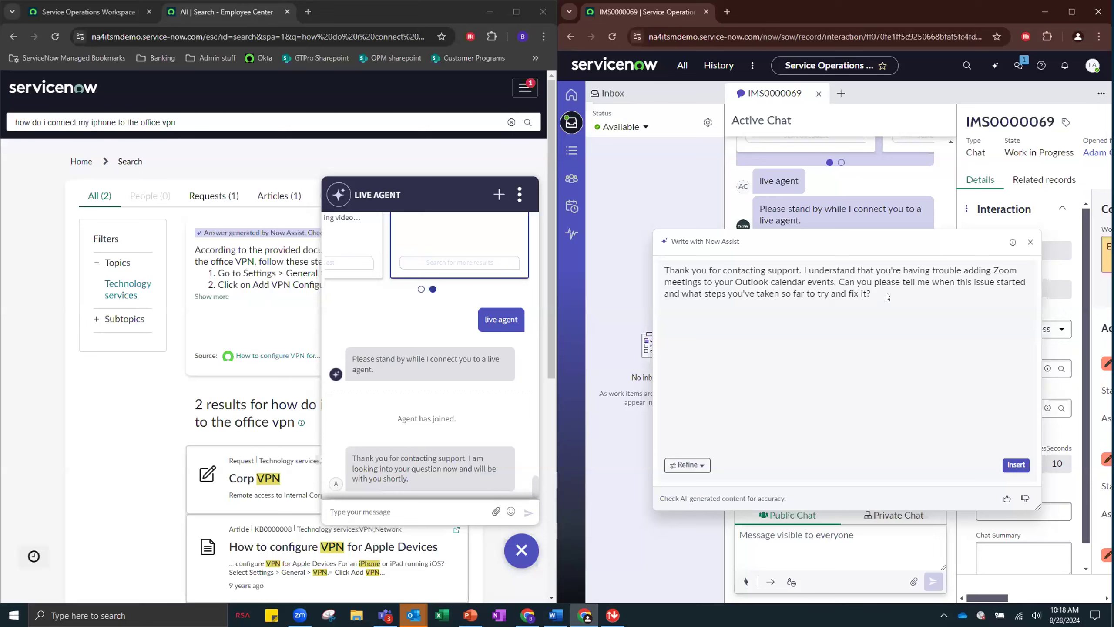
{"action": "left_click_drag", "start_coordinate": [886, 294], "coordinate": [666, 266]}
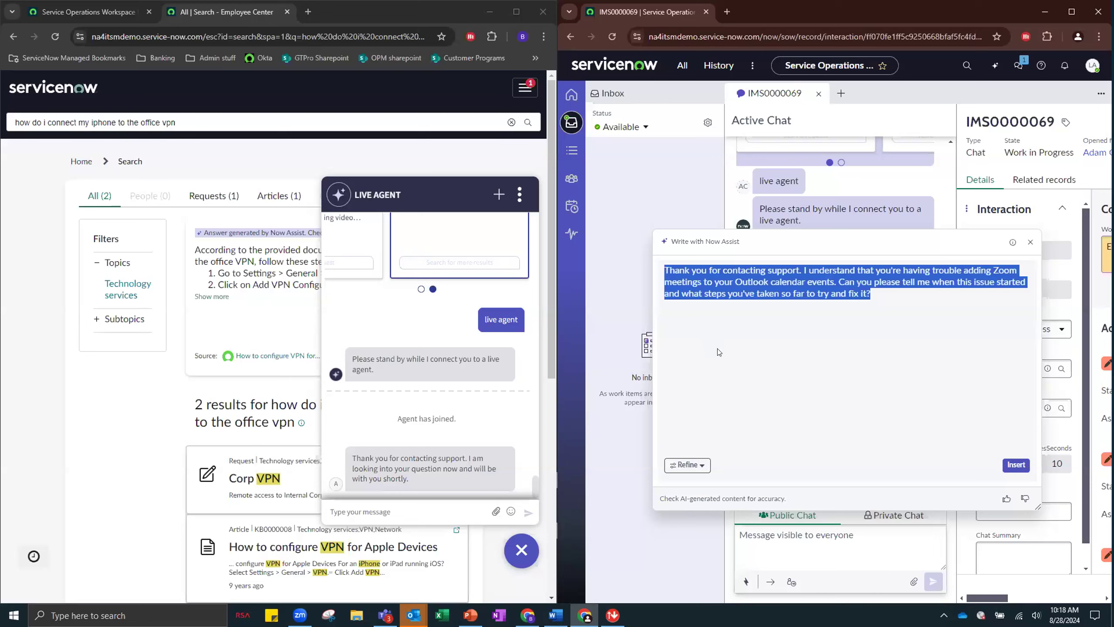
Step: Elaborate the Now Assist draft and insert it into the Public Chat message box
{"action": "left_click", "coordinate": [691, 464]}
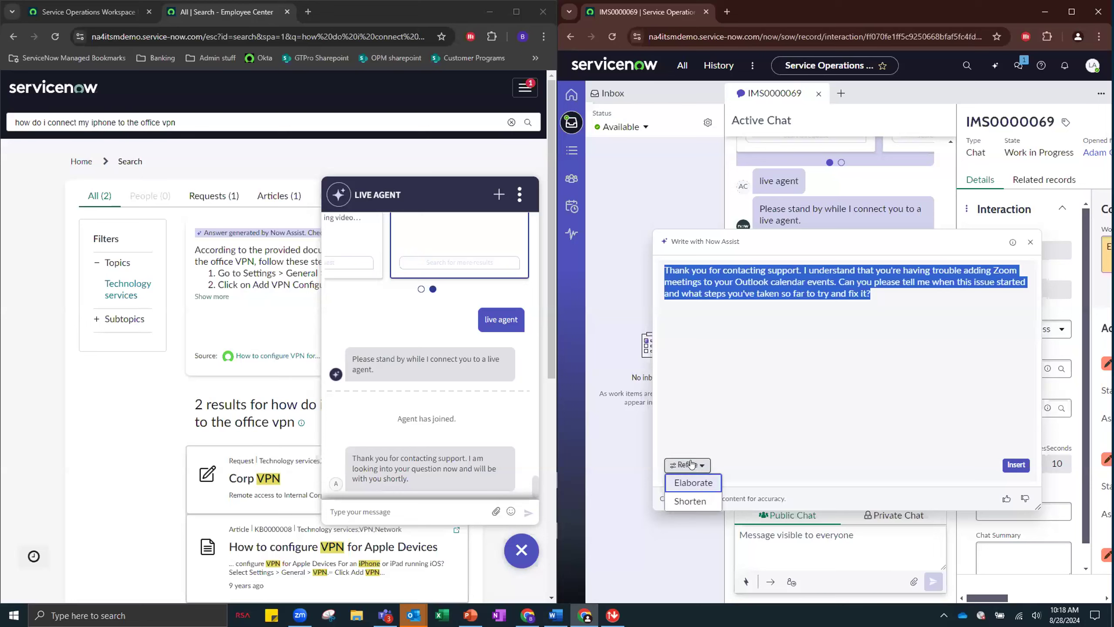
{"action": "left_click", "coordinate": [692, 481]}
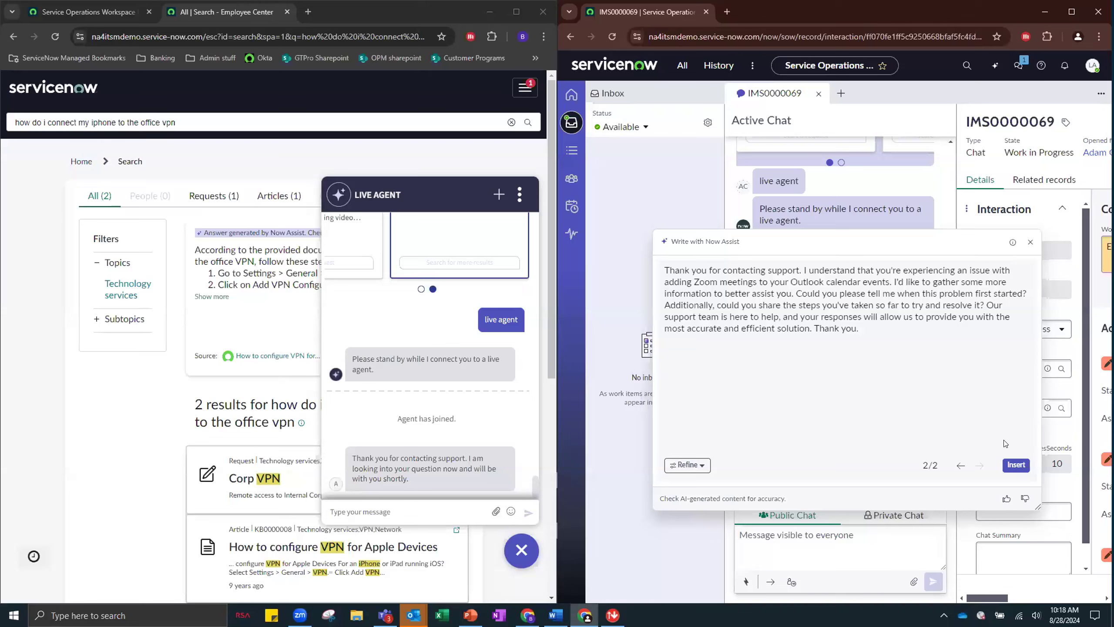
{"action": "left_click", "coordinate": [1006, 465]}
{"action": "scroll", "coordinate": [900, 529], "scroll_direction": "down", "scroll_amount": 3}
{"action": "left_click", "coordinate": [847, 522]}
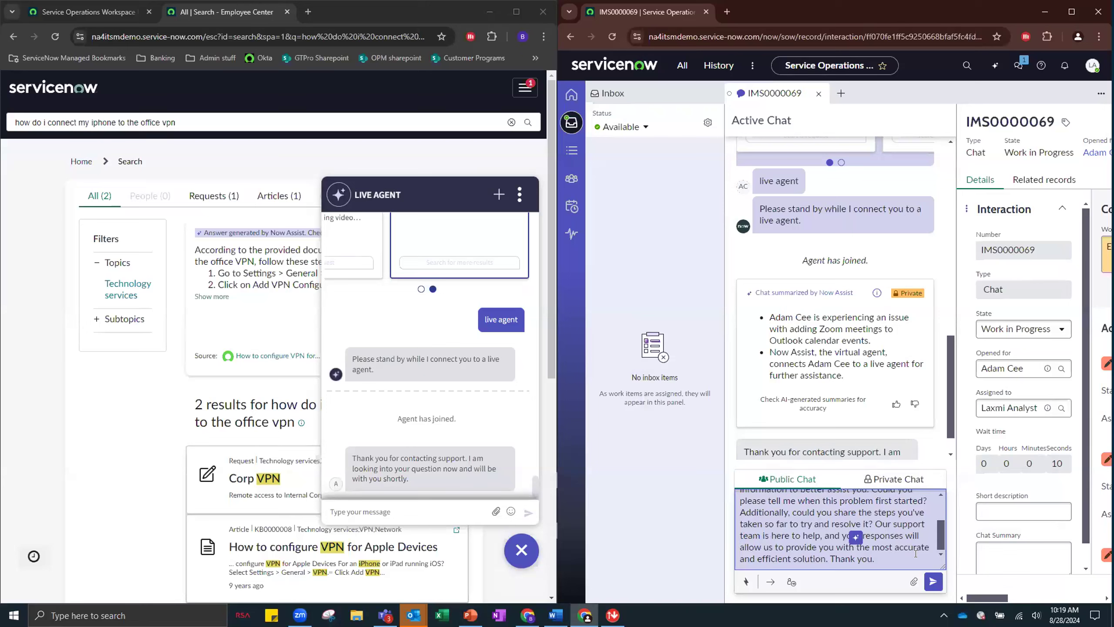
Step: As the employee, send 'The issue started this morning' and a note that restarting Outlook, Zoom and the laptop didn't help
{"action": "left_click", "coordinate": [933, 582]}
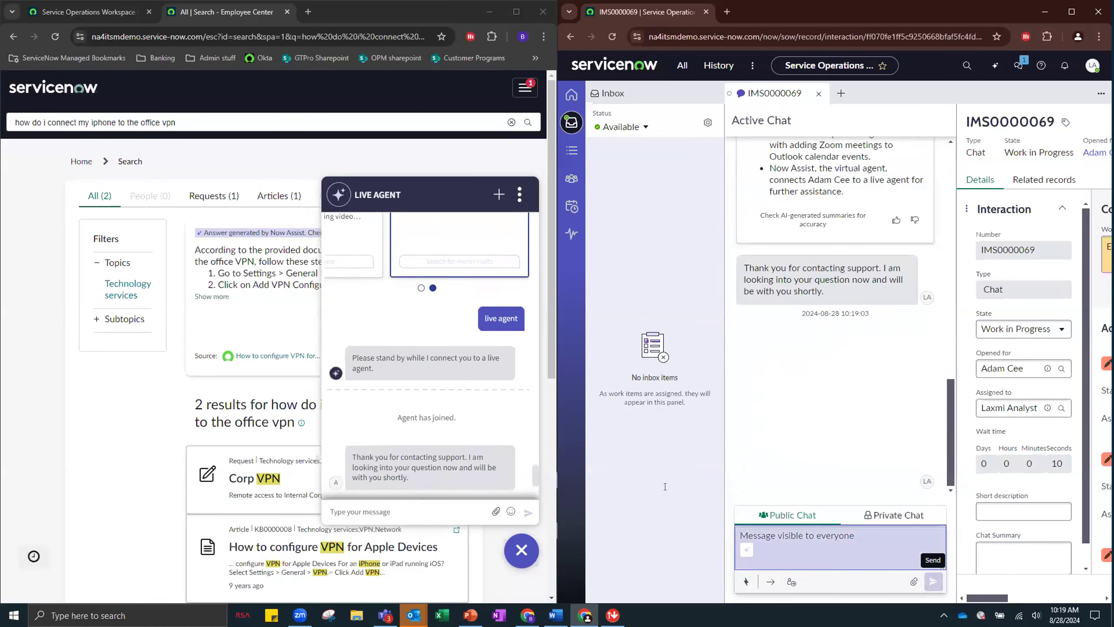
{"action": "left_click", "coordinate": [361, 511]}
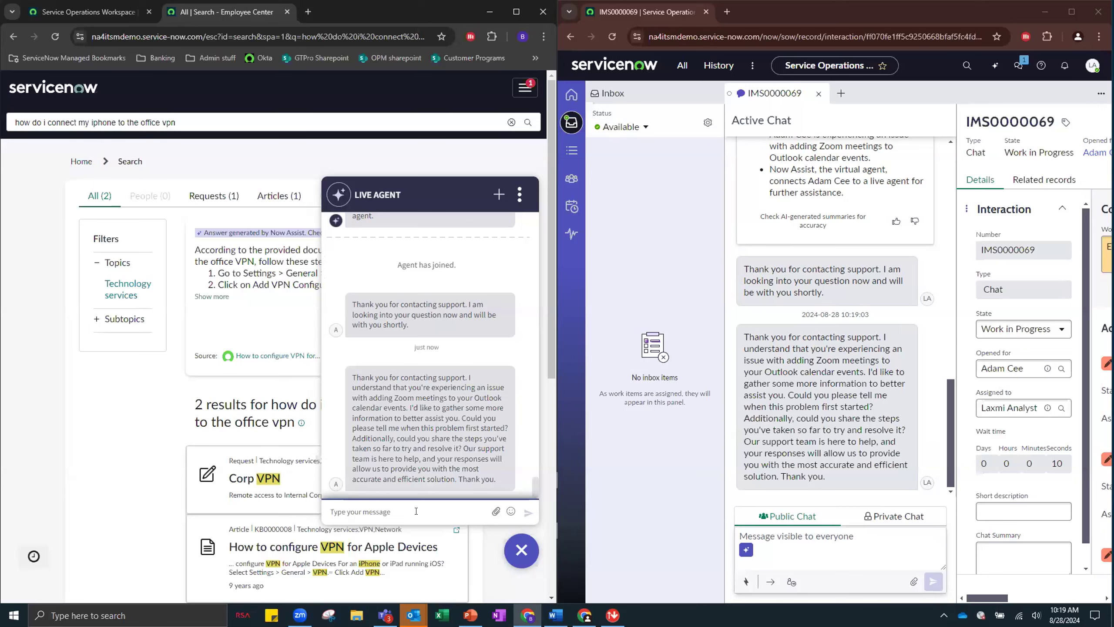
{"action": "type", "text": "The issue s"}
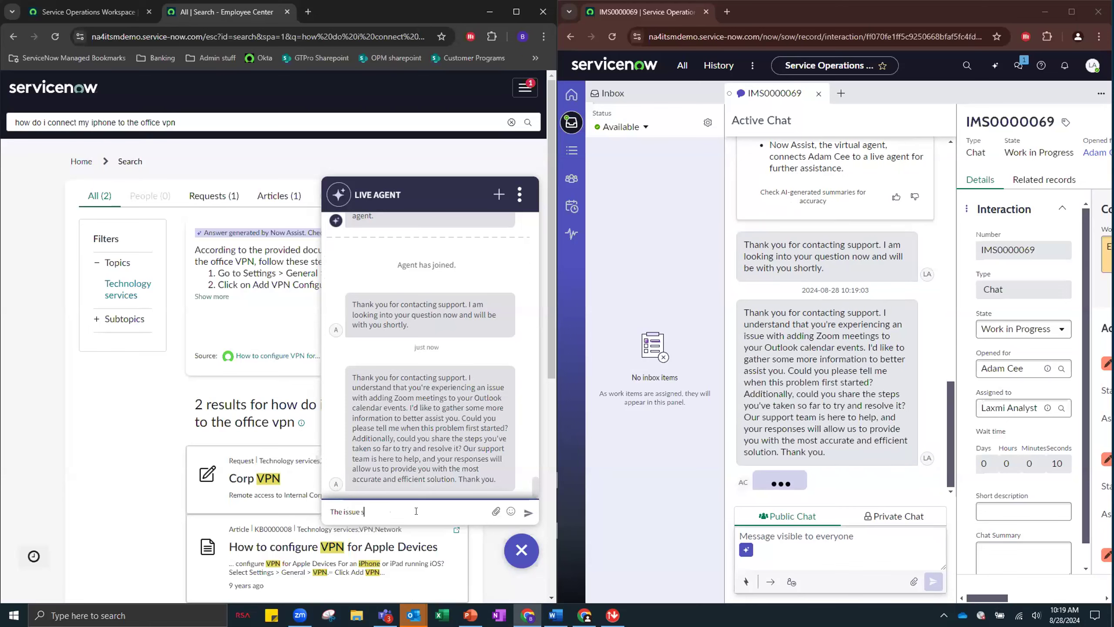
{"action": "type", "text": "tarted this morning"}
{"action": "key", "text": "Return"}
{"action": "type", "text": "I've tr"}
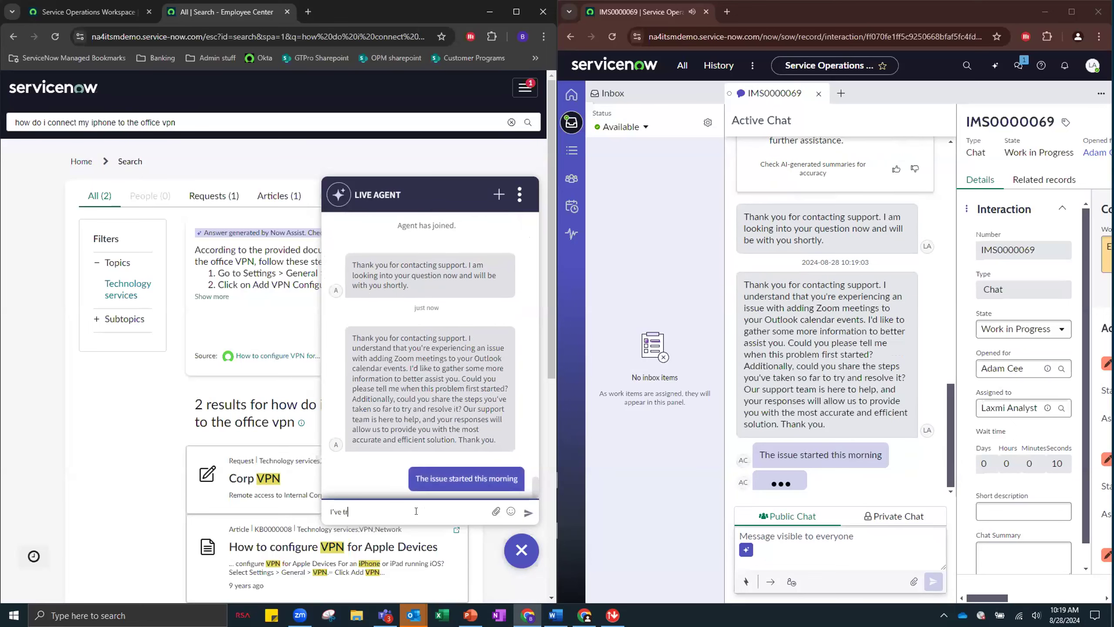
{"action": "type", "text": "ied restarting my outlook and my zoom, and als"}
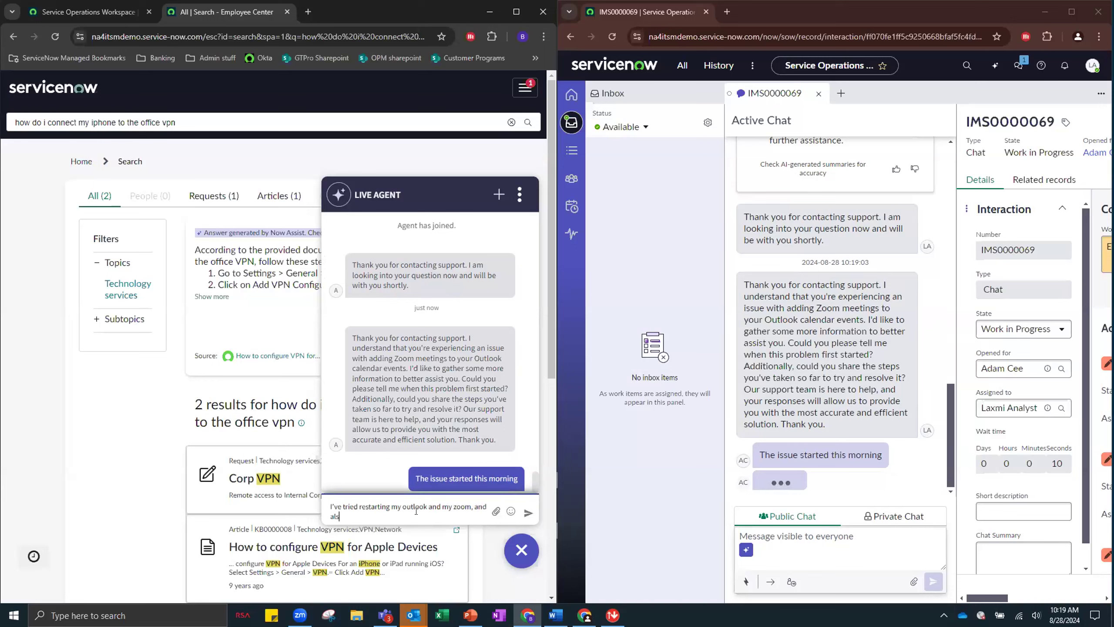
{"action": "type", "text": "o my laptop, but nothing has worked"}
{"action": "key", "text": "Return"}
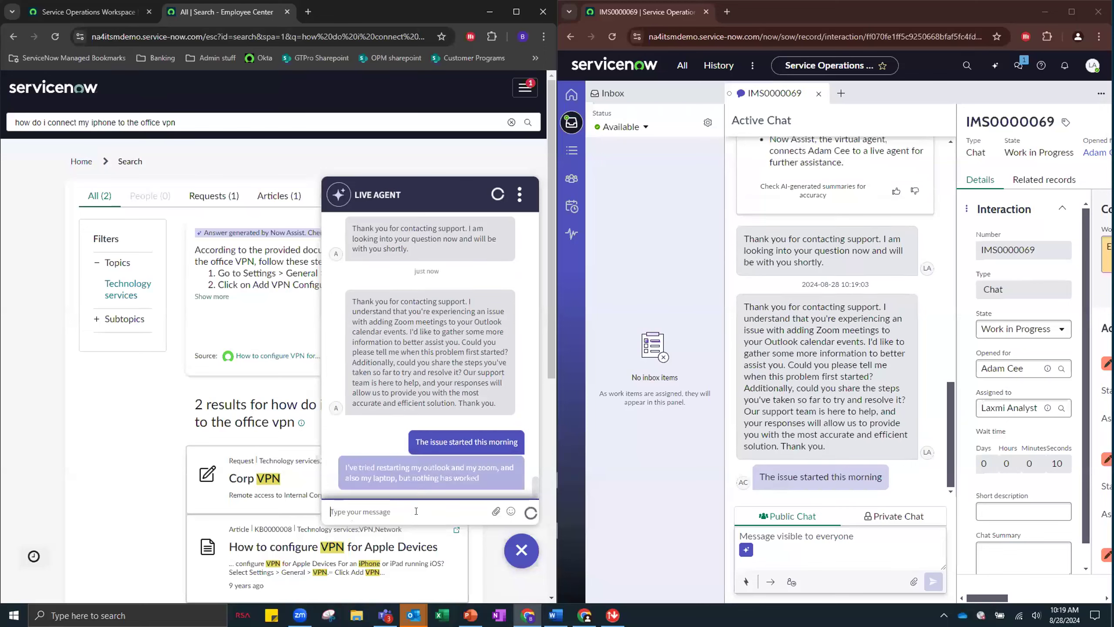
Step: Send a public reply thanking the employee and saying an incident will be created before next steps
{"action": "left_click", "coordinate": [824, 548]}
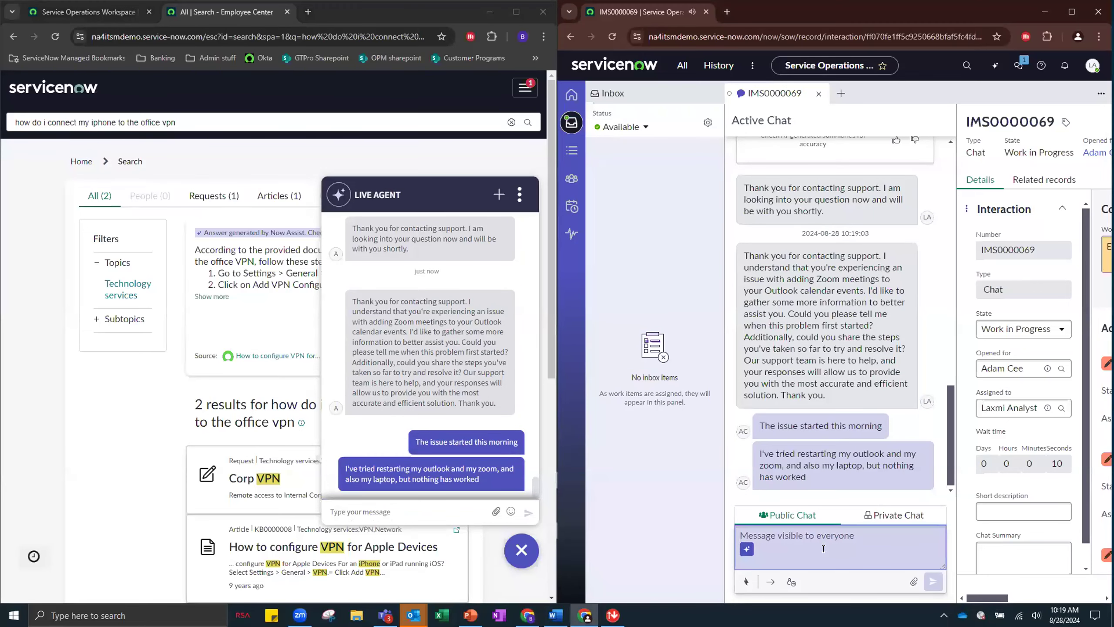
{"action": "type", "text": "great, thanks for letting"}
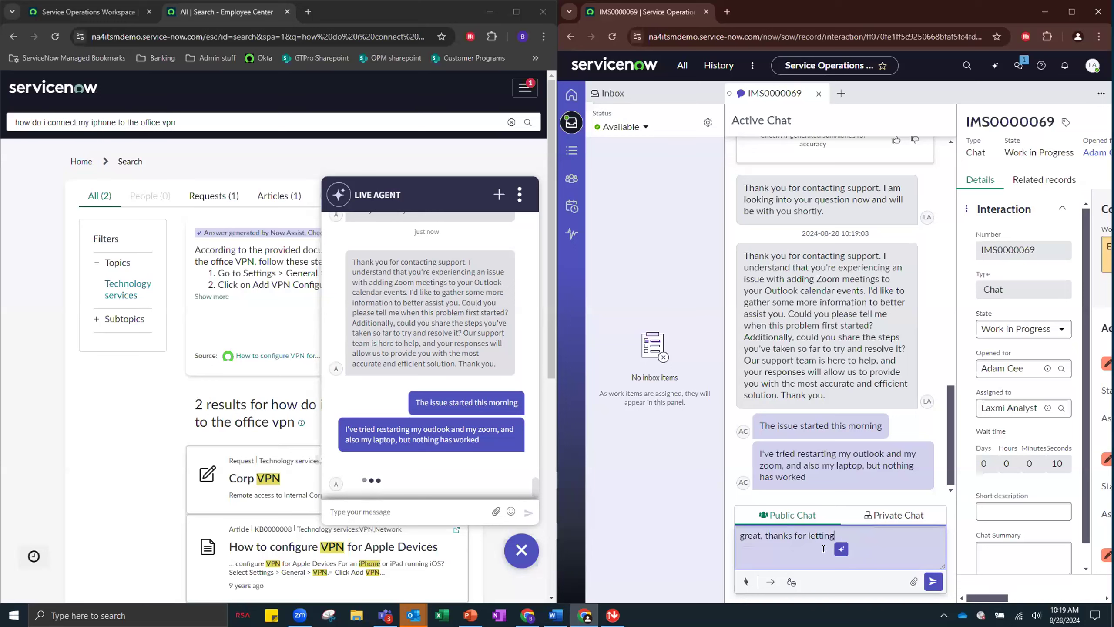
{"action": "type", "text": " me Adam. Let me create an inci"}
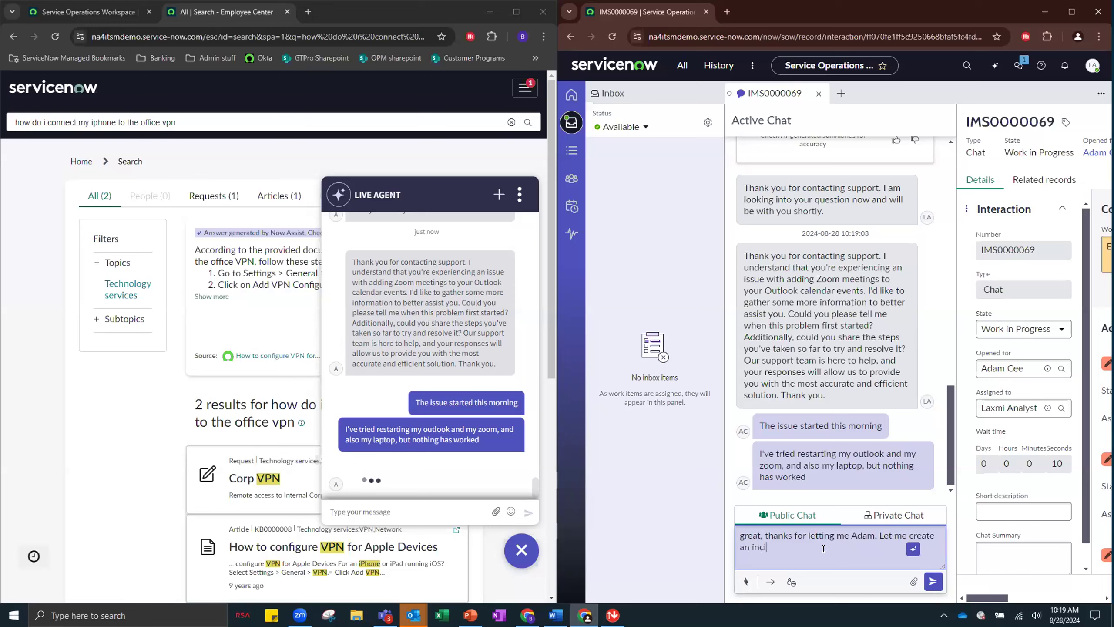
{"action": "type", "text": "dent for this before I"}
{"action": "type", "text": "ooking at next step"}
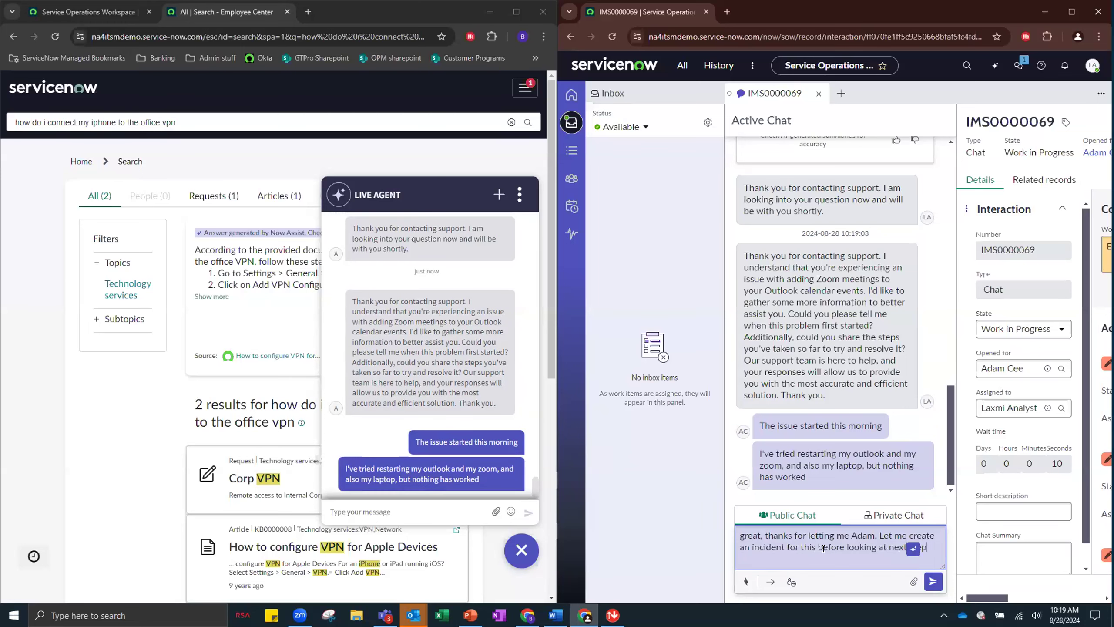
{"action": "key", "text": "Return"}
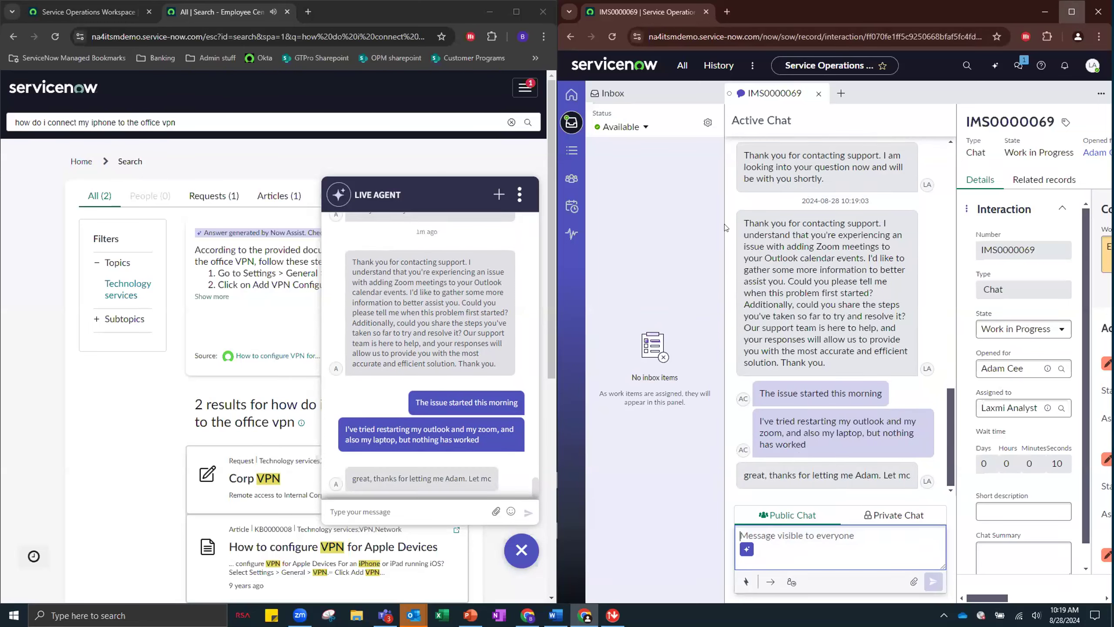
Step: Maximize the workspace and create an incident from the chat interaction
{"action": "left_click", "coordinate": [1072, 12]}
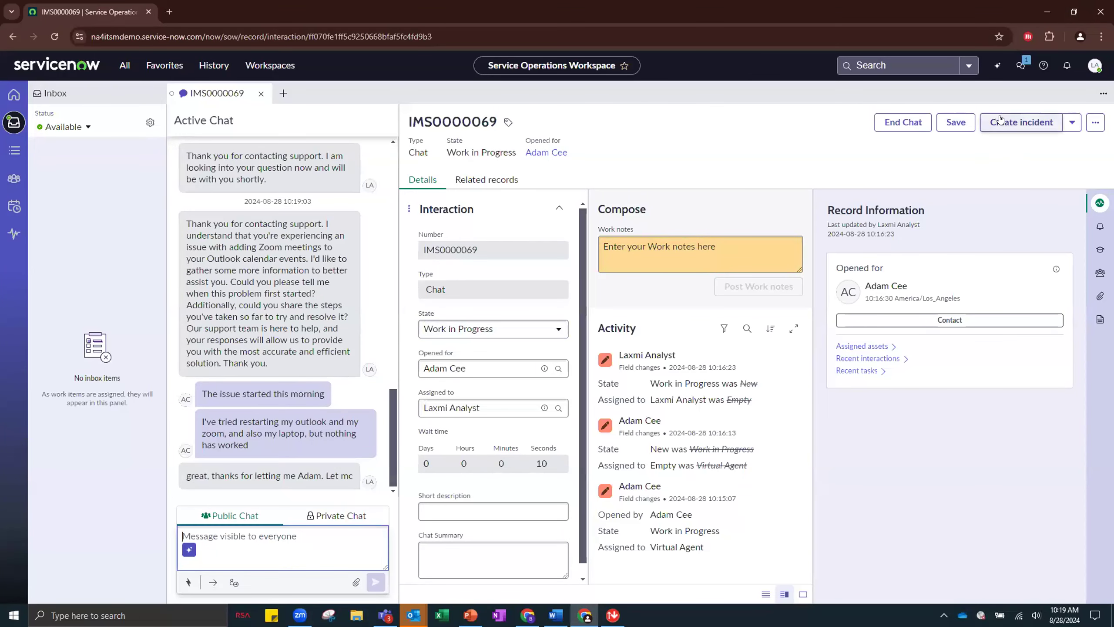
{"action": "left_click", "coordinate": [1021, 122]}
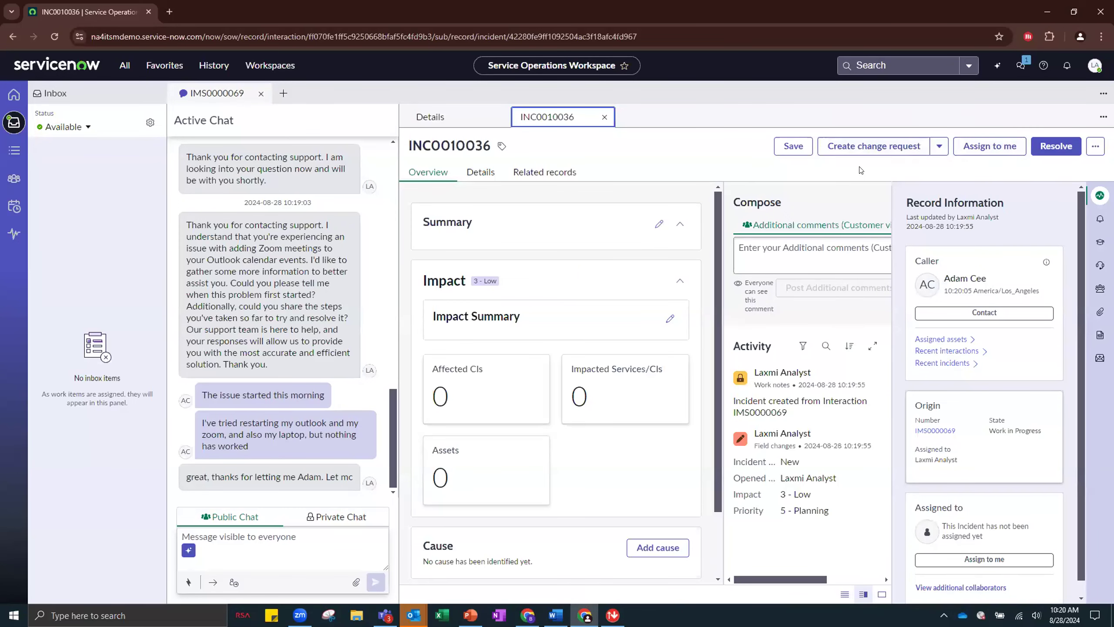
{"action": "scroll", "coordinate": [606, 211], "scroll_direction": "down", "scroll_amount": 2}
{"action": "scroll", "coordinate": [625, 219], "scroll_direction": "up", "scroll_amount": 2}
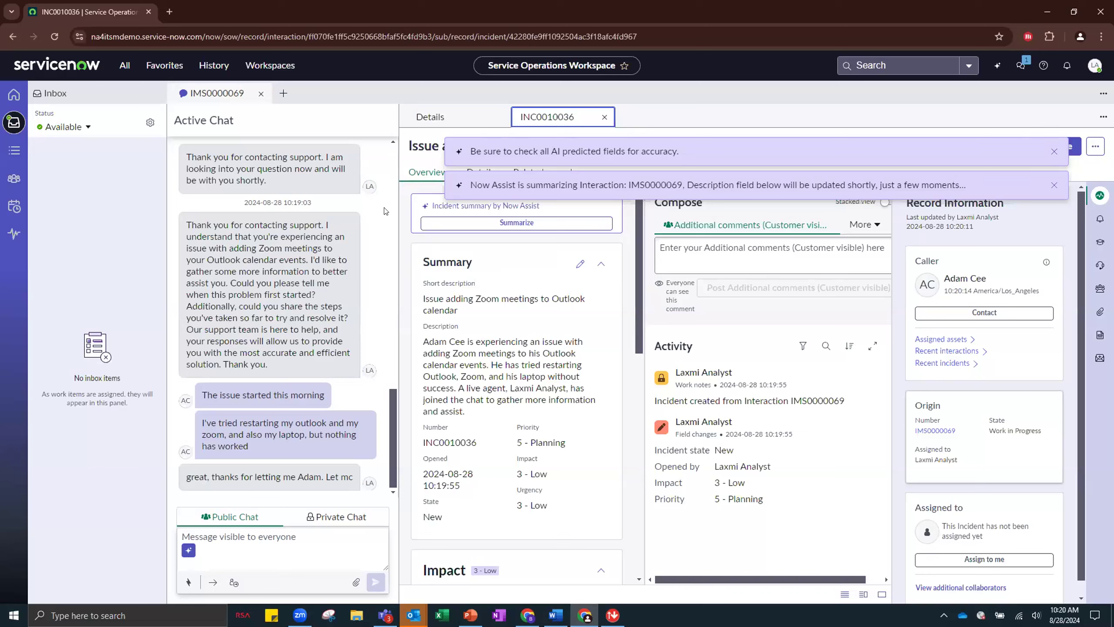
Step: Dismiss the Now Assist notices and review the AI-generated short description and description
{"action": "left_click", "coordinate": [1054, 151]}
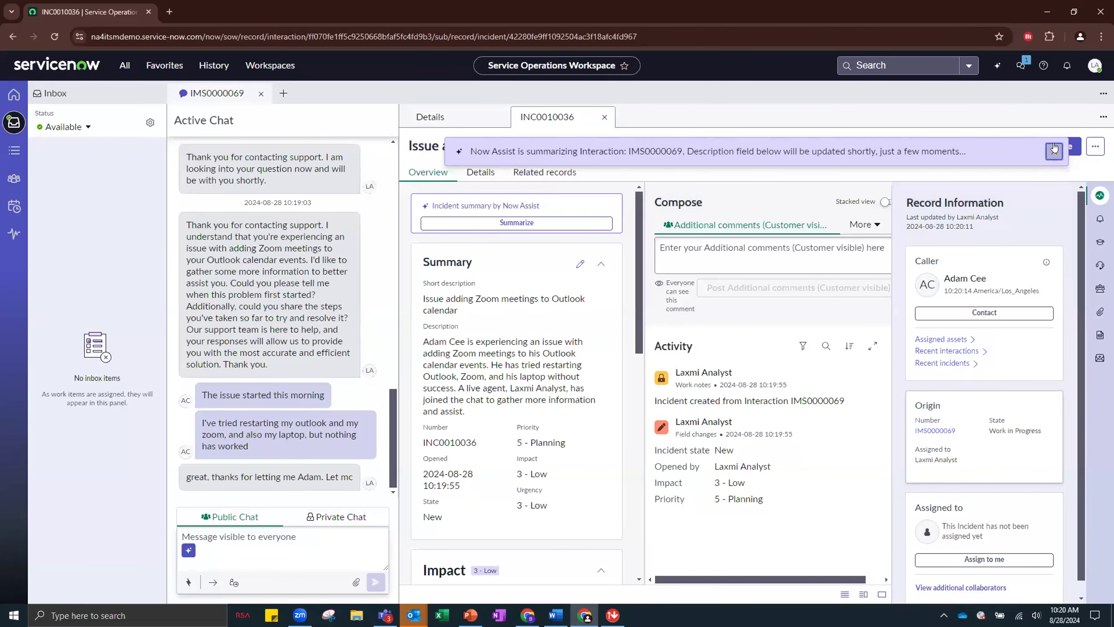
{"action": "left_click", "coordinate": [1054, 152]}
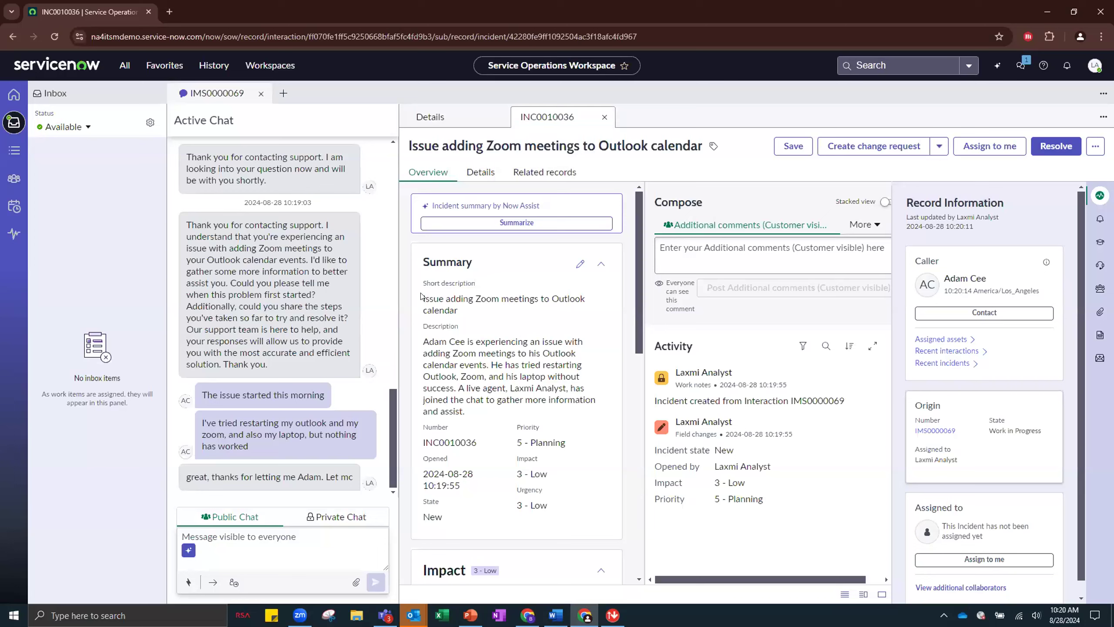
{"action": "left_click_drag", "start_coordinate": [421, 302], "coordinate": [474, 314]}
{"action": "left_click_drag", "start_coordinate": [475, 413], "coordinate": [421, 335]}
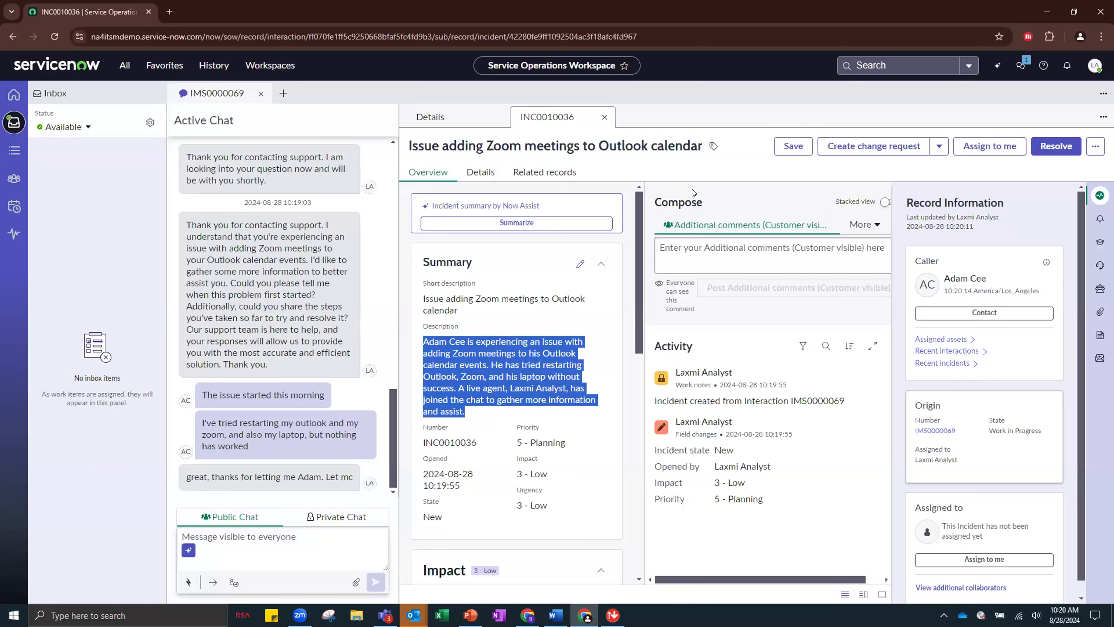
Step: Tell the caller you'll remote into their laptop and try reinstalling both apps
{"action": "left_click", "coordinate": [332, 545]}
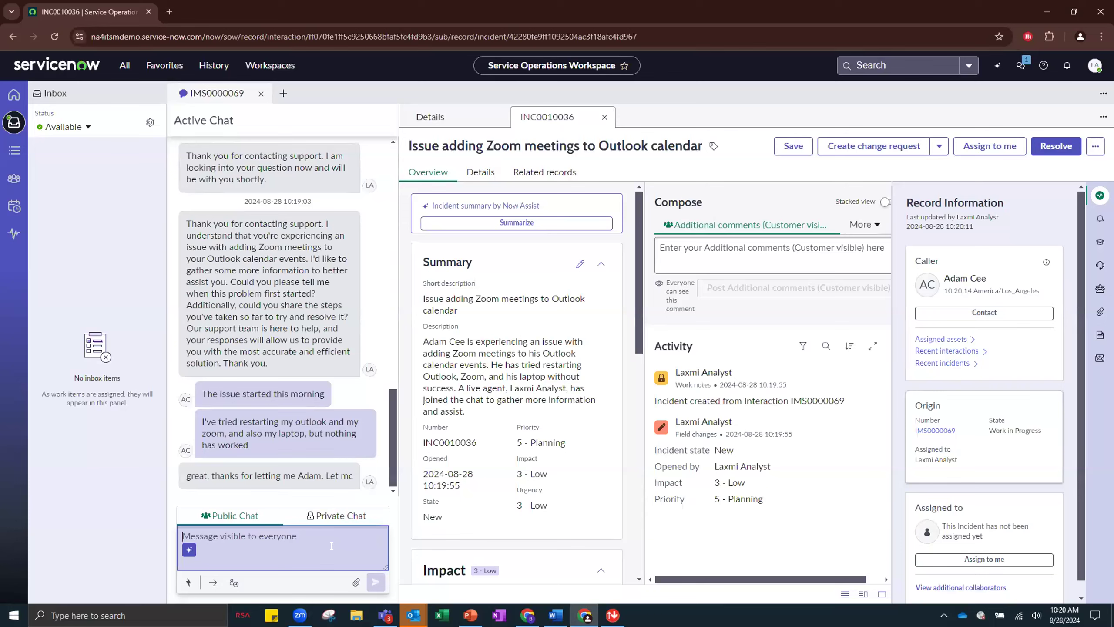
{"action": "type", "text": "Let me rewmote"}
{"action": "key", "text": "BackSpace"}
{"action": "key", "text": "BackSpace"}
{"action": "key", "text": "BackSpace"}
{"action": "key", "text": "BackSpace"}
{"action": "key", "text": "BackSpace"}
{"action": "key", "text": "BackSpace"}
{"action": "type", "text": "mote into your laptop and try reinstalling both apps"}
{"action": "key", "text": "Return"}
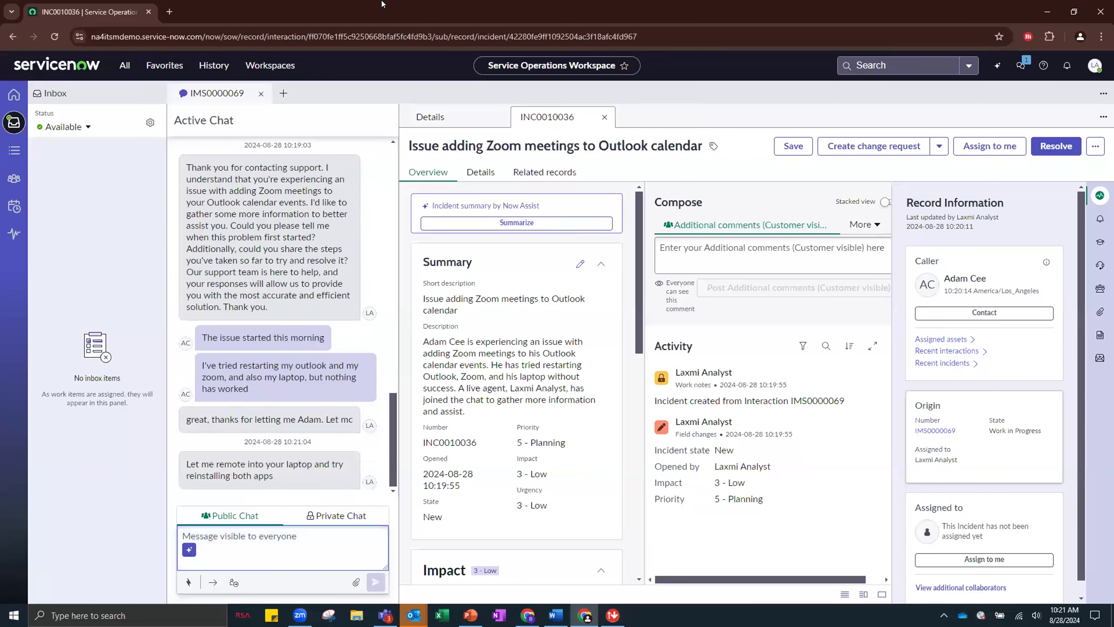
Step: With both windows side by side, send the caller 'both have been reinstalled, please try'
{"action": "left_click_drag", "start_coordinate": [523, 8], "coordinate": [1112, 17]}
{"action": "left_click", "coordinate": [443, 502]}
{"action": "left_click", "coordinate": [768, 536]}
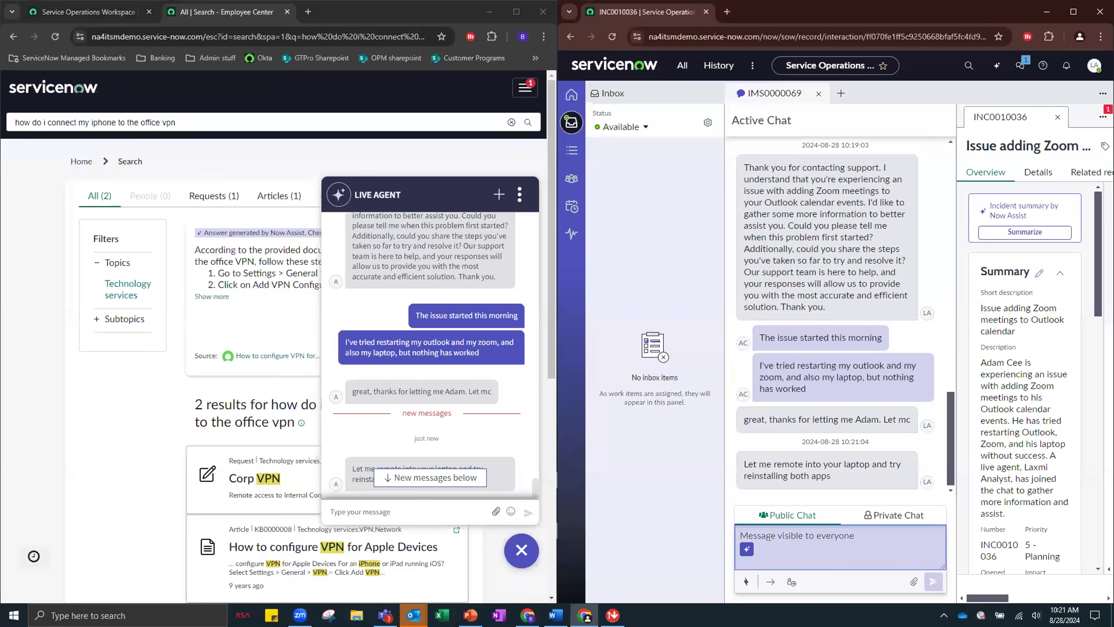
{"action": "type", "text": "both have been rei"}
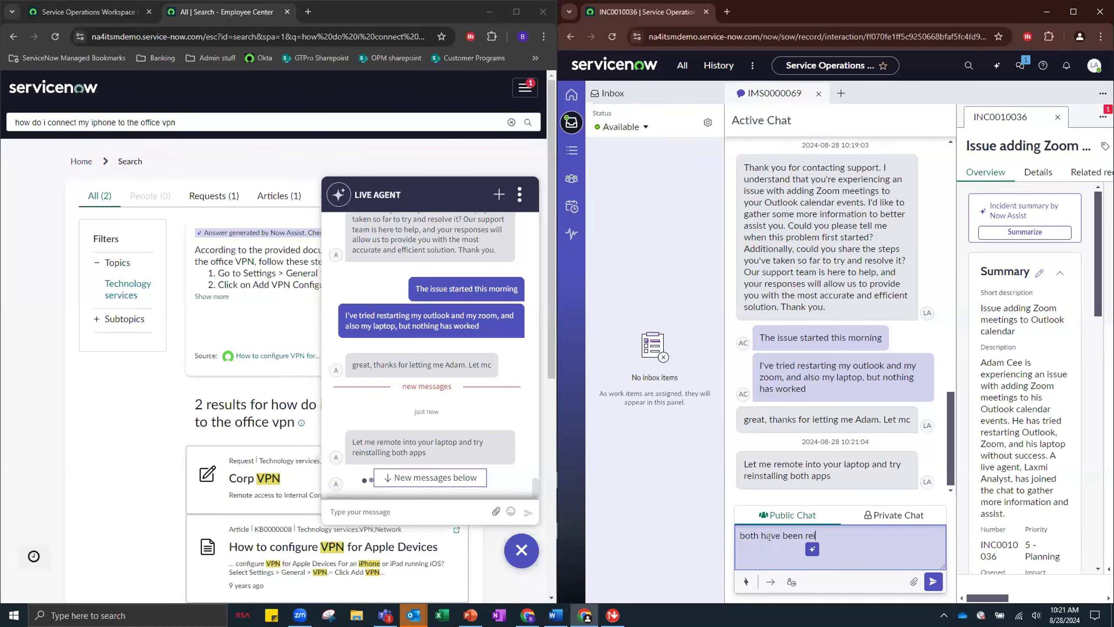
{"action": "type", "text": "nstalled, please try aga"}
{"action": "key", "text": "Return"}
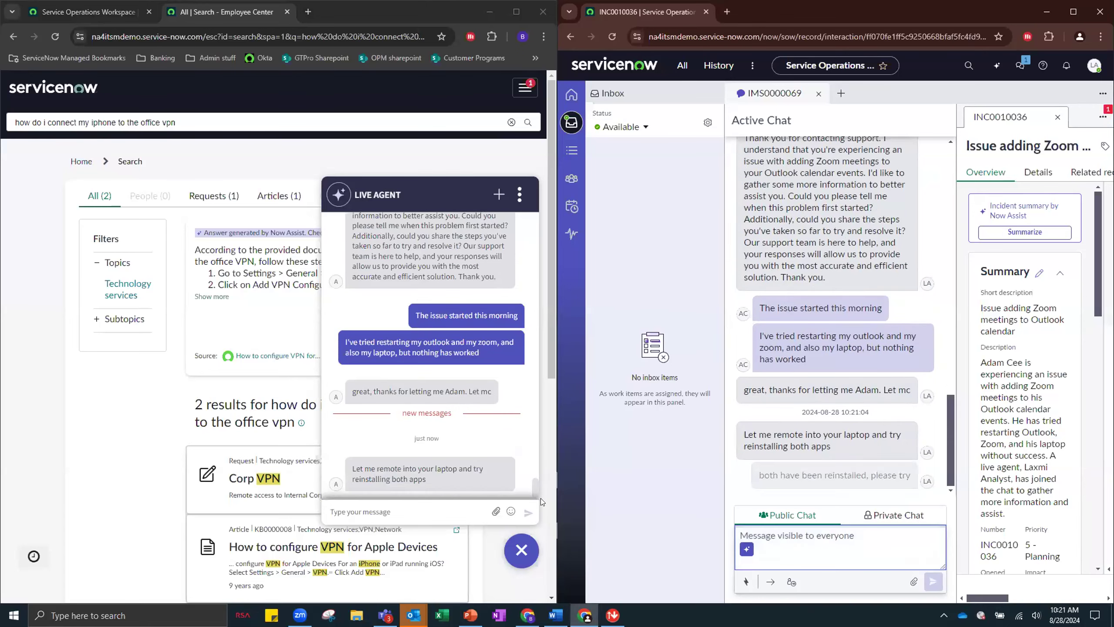
Step: As the employee, confirm the Zoom button now appears again in Outlook events
{"action": "left_click", "coordinate": [423, 507]}
{"action": "type", "text": "a"}
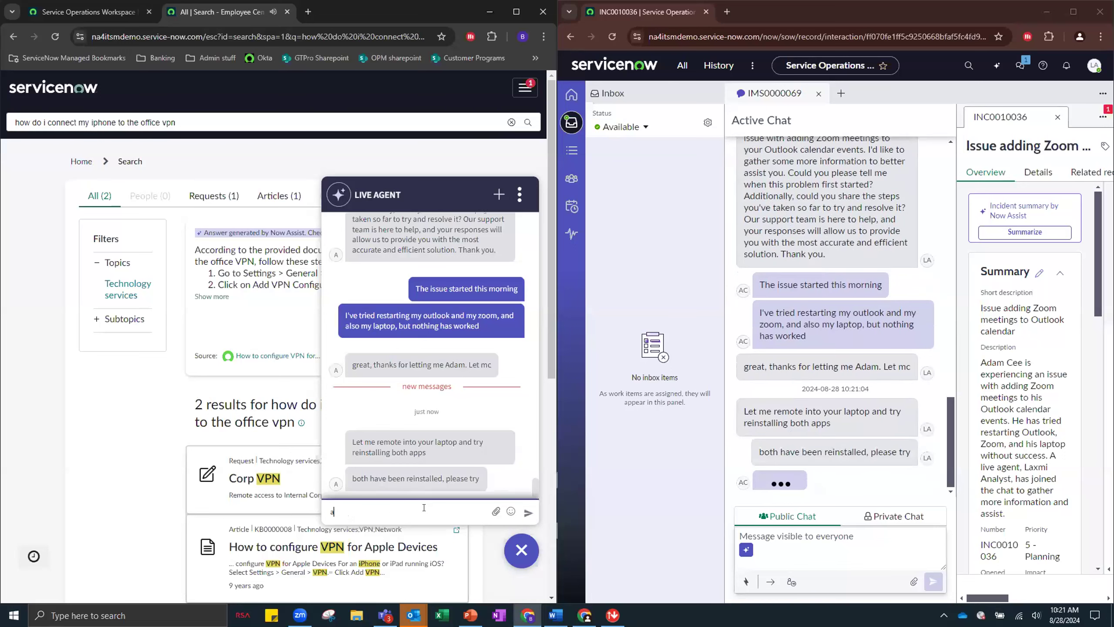
{"action": "type", "text": "wesome, the zo"}
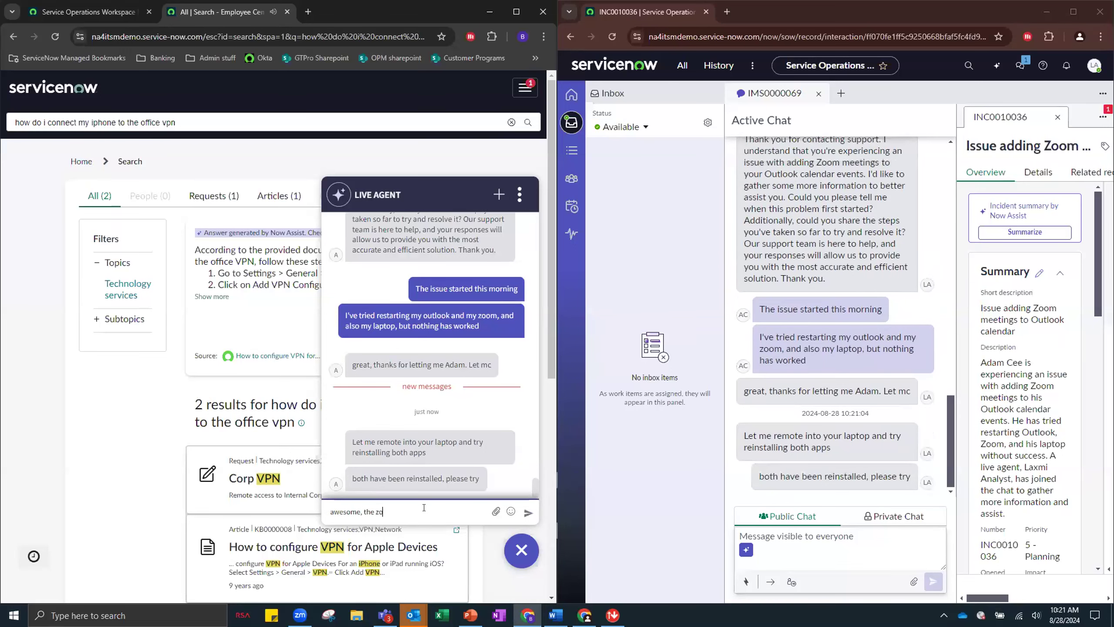
{"action": "type", "text": "om botton is now appearing again"}
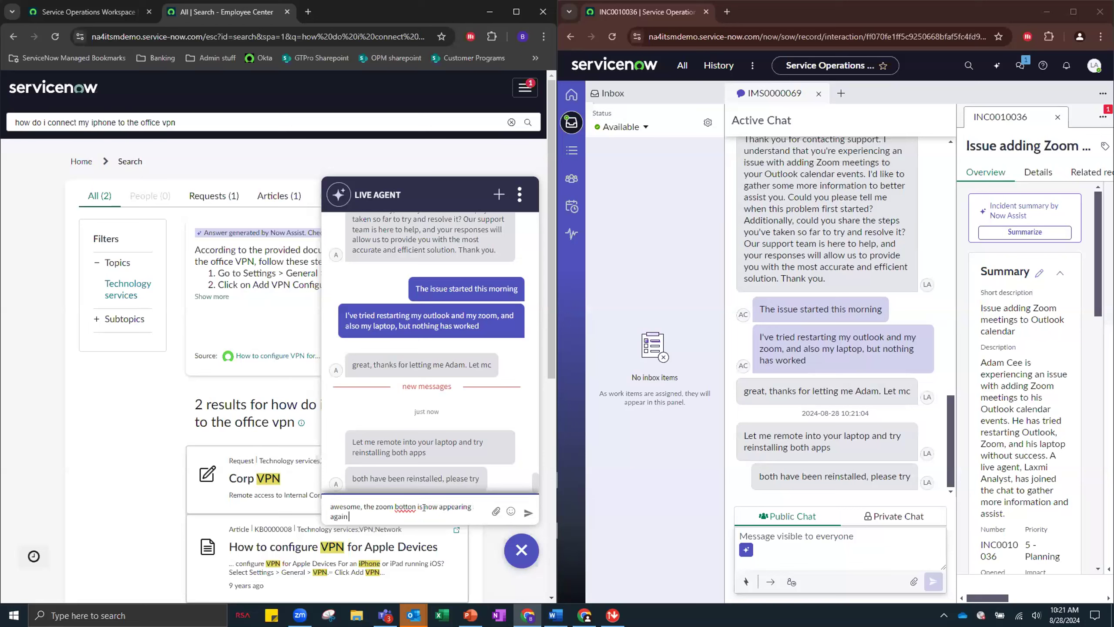
{"action": "type", "text": " in my outlook events"}
{"action": "key", "text": "Return"}
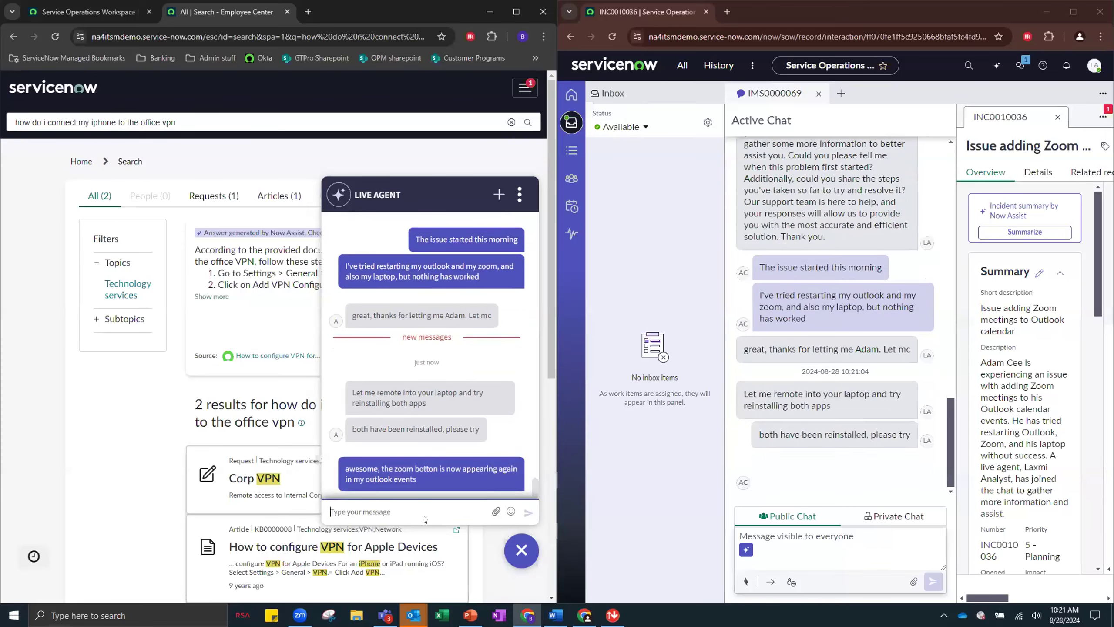
Step: Maximize the workspace and run /summarize in Public Chat for a Now Assist chat summary
{"action": "double_click", "coordinate": [884, 9]}
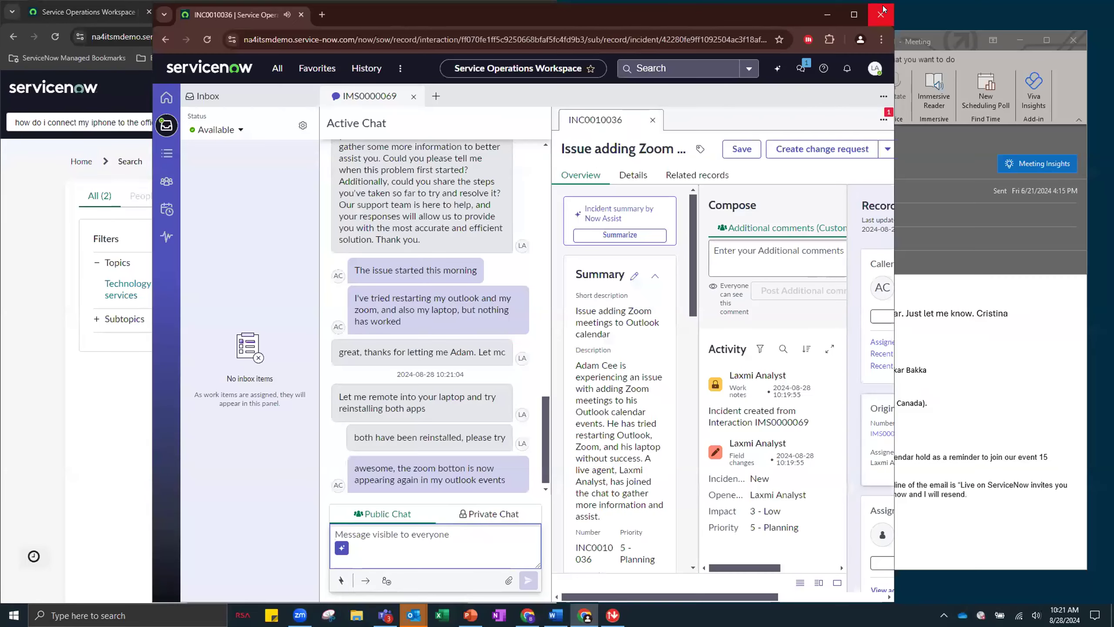
{"action": "left_click", "coordinate": [856, 14]}
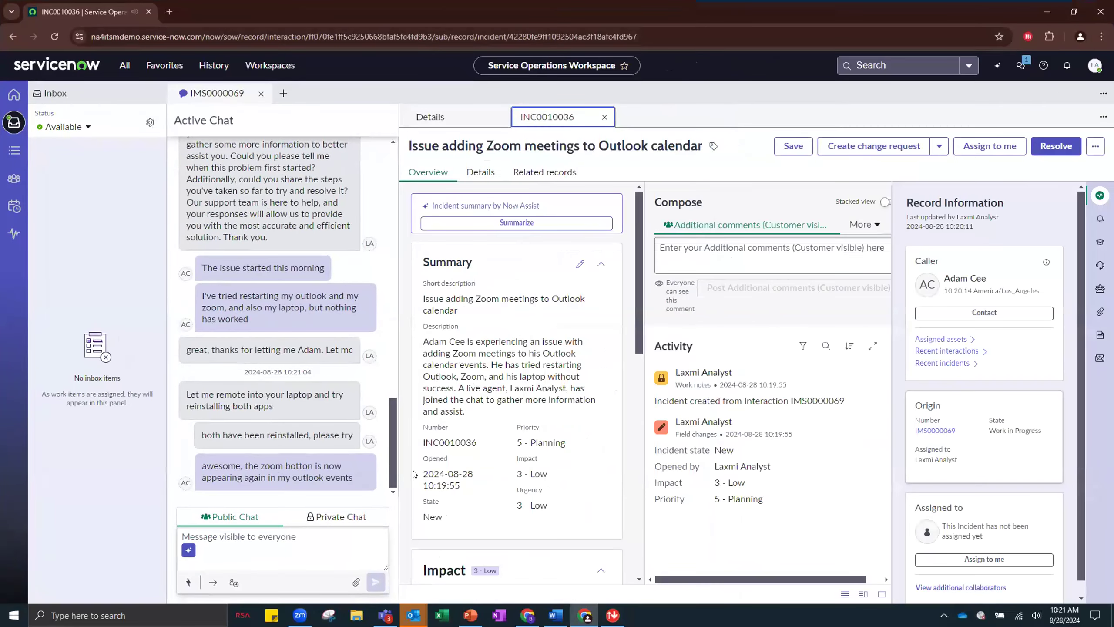
{"action": "left_click", "coordinate": [286, 533]}
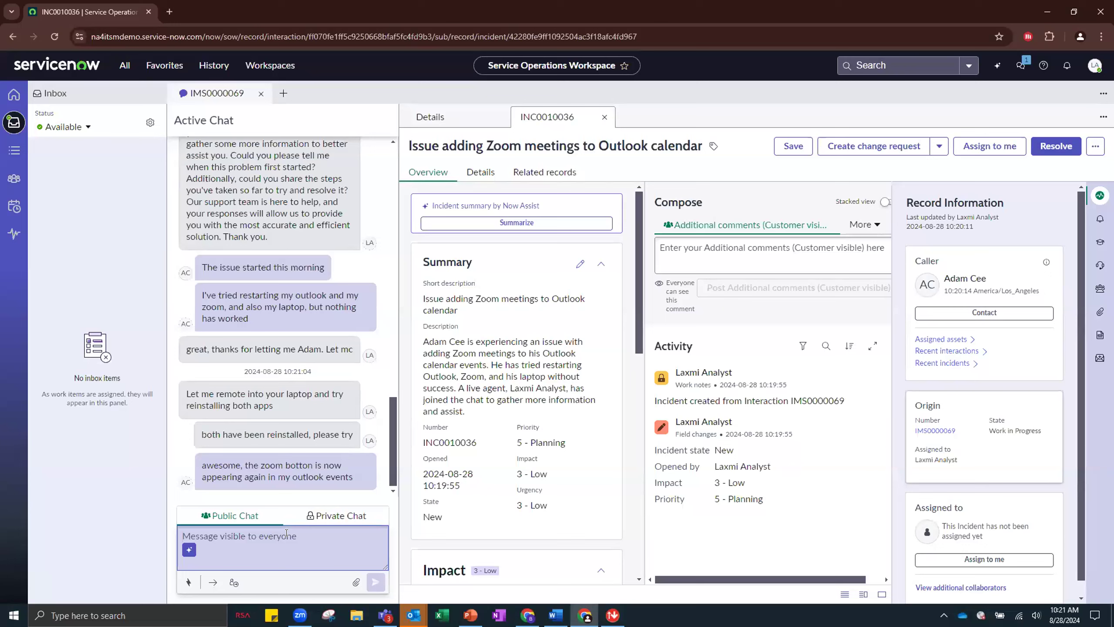
{"action": "type", "text": "/summarize"}
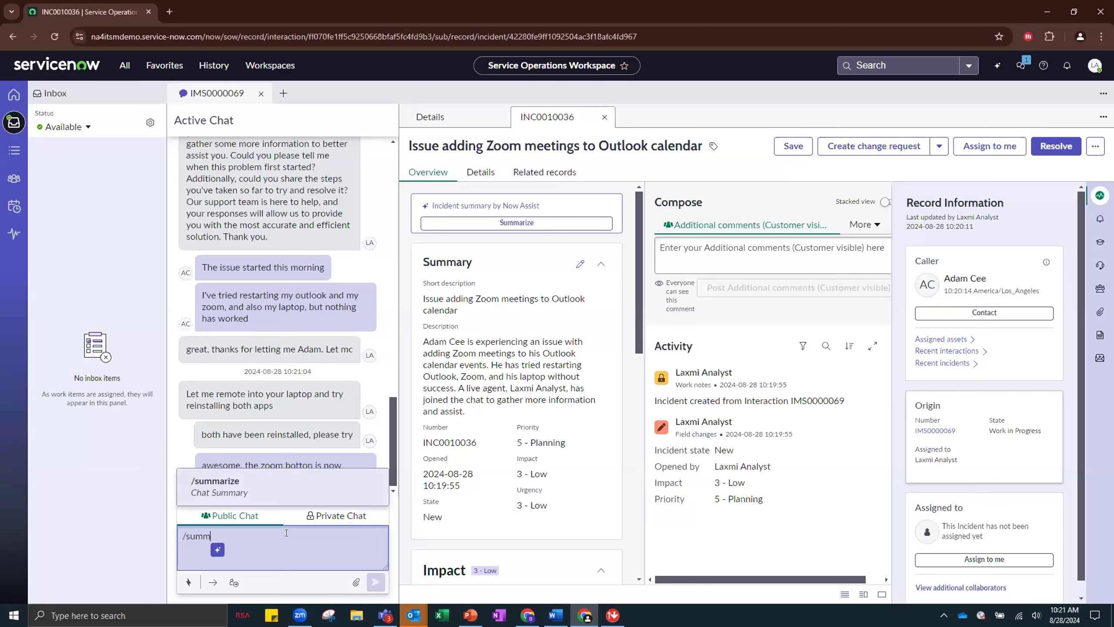
{"action": "left_click", "coordinate": [251, 503]}
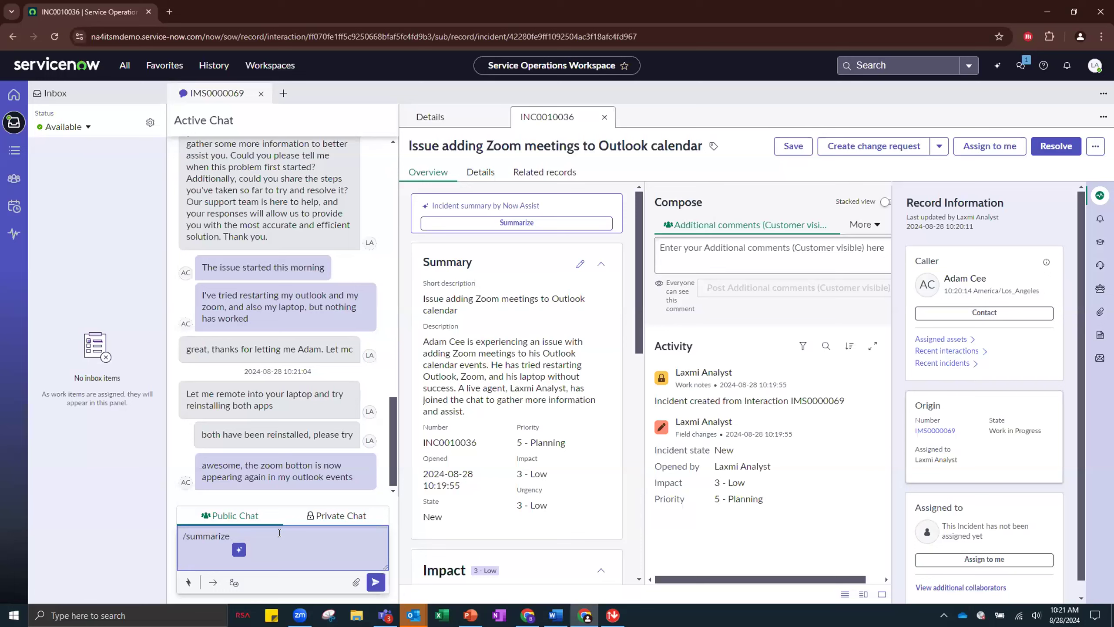
{"action": "key", "text": "Return"}
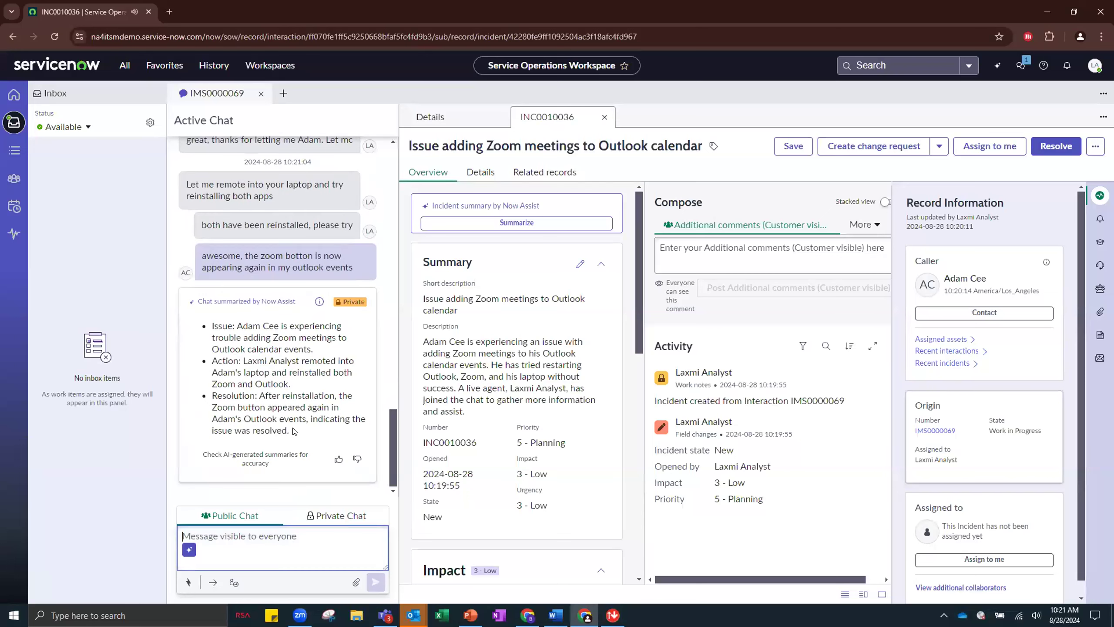
Step: Copy the summary's Resolution bullet into Additional comments and post it on the incident
{"action": "left_click_drag", "start_coordinate": [294, 431], "coordinate": [209, 394]}
{"action": "key", "text": "ctrl+c"}
{"action": "left_click", "coordinate": [726, 255]}
{"action": "key", "text": "ctrl+v"}
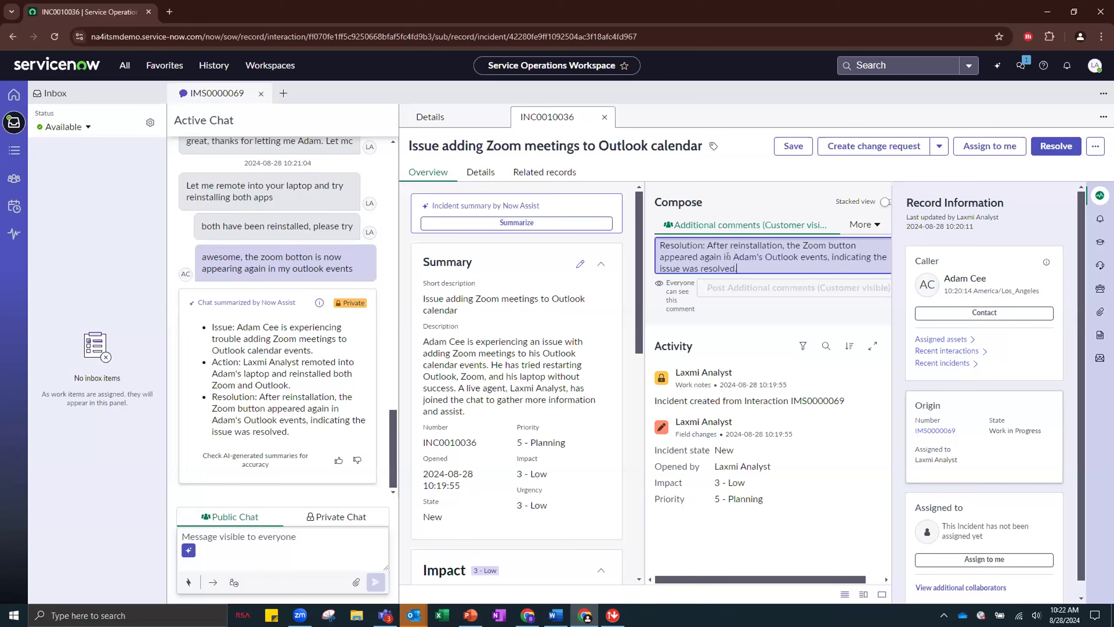
{"action": "left_click", "coordinate": [776, 288]}
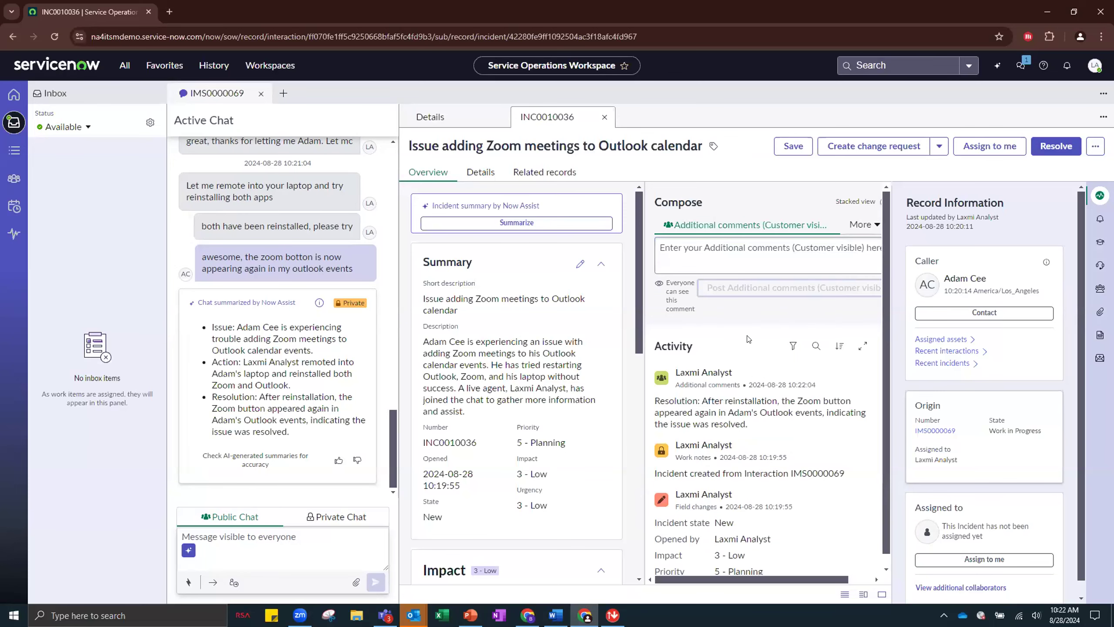
{"action": "left_click_drag", "start_coordinate": [768, 432], "coordinate": [653, 400]}
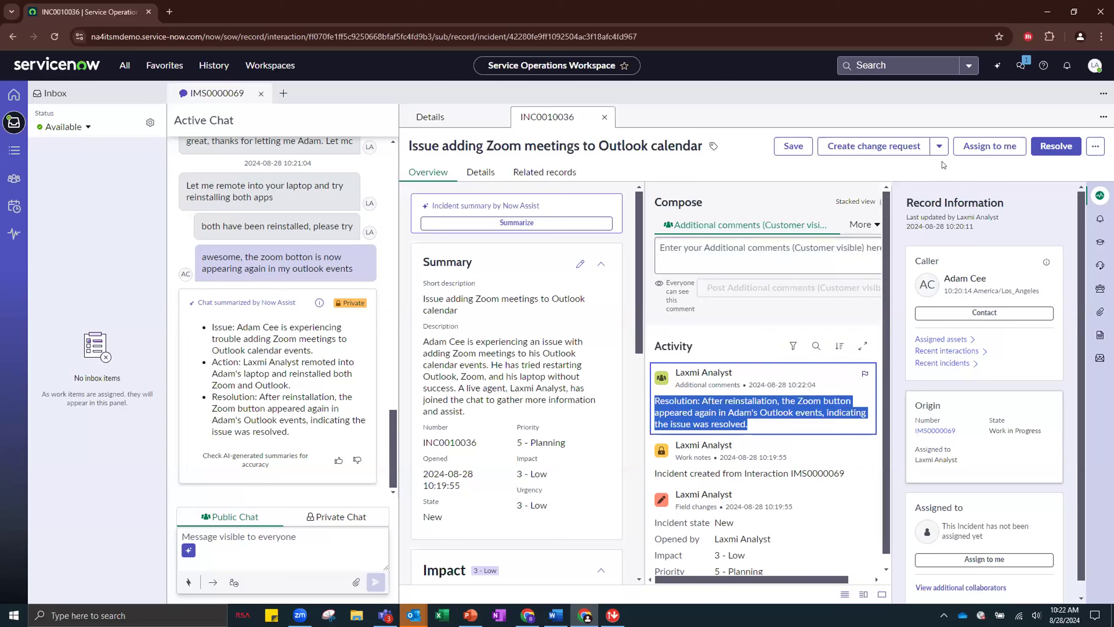
{"action": "left_click", "coordinate": [1033, 147]}
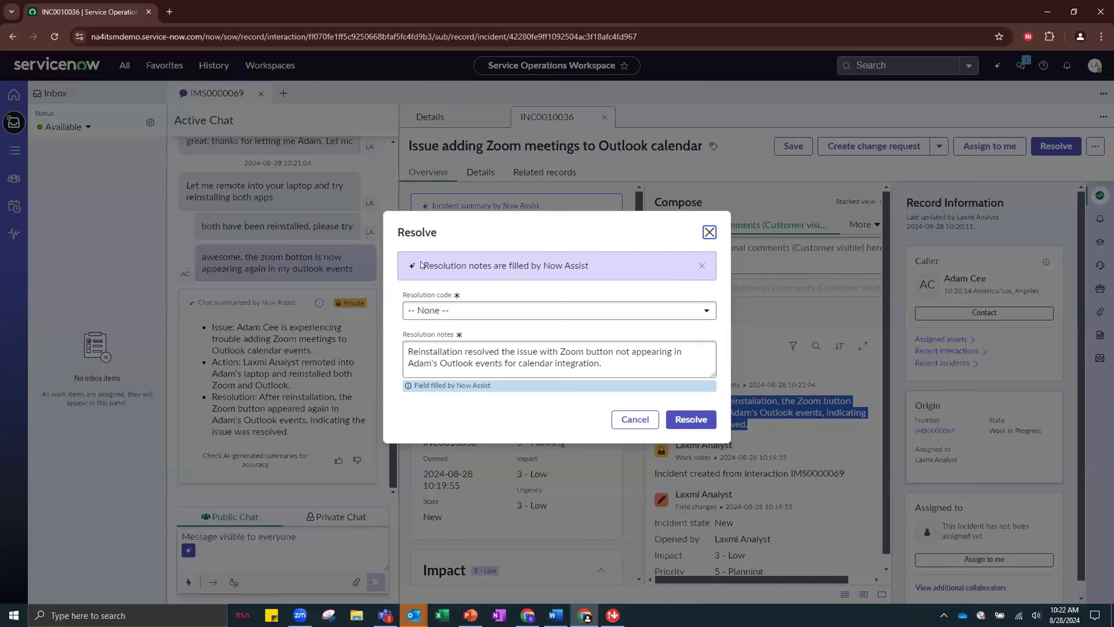
{"action": "left_click_drag", "start_coordinate": [422, 265], "coordinate": [596, 255]}
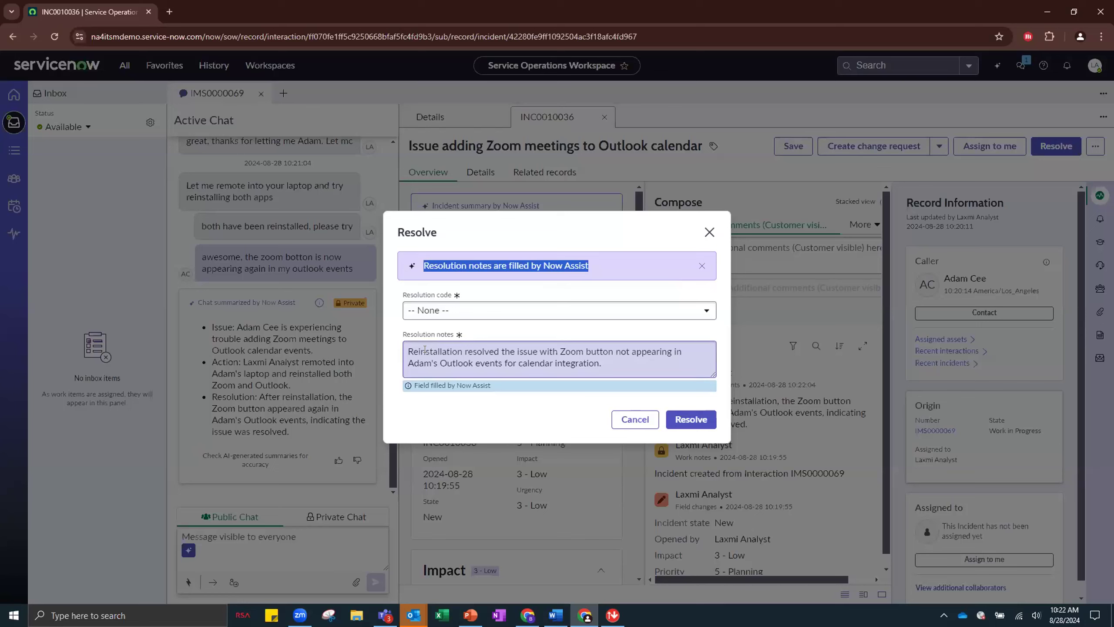
{"action": "left_click_drag", "start_coordinate": [424, 350], "coordinate": [454, 350]}
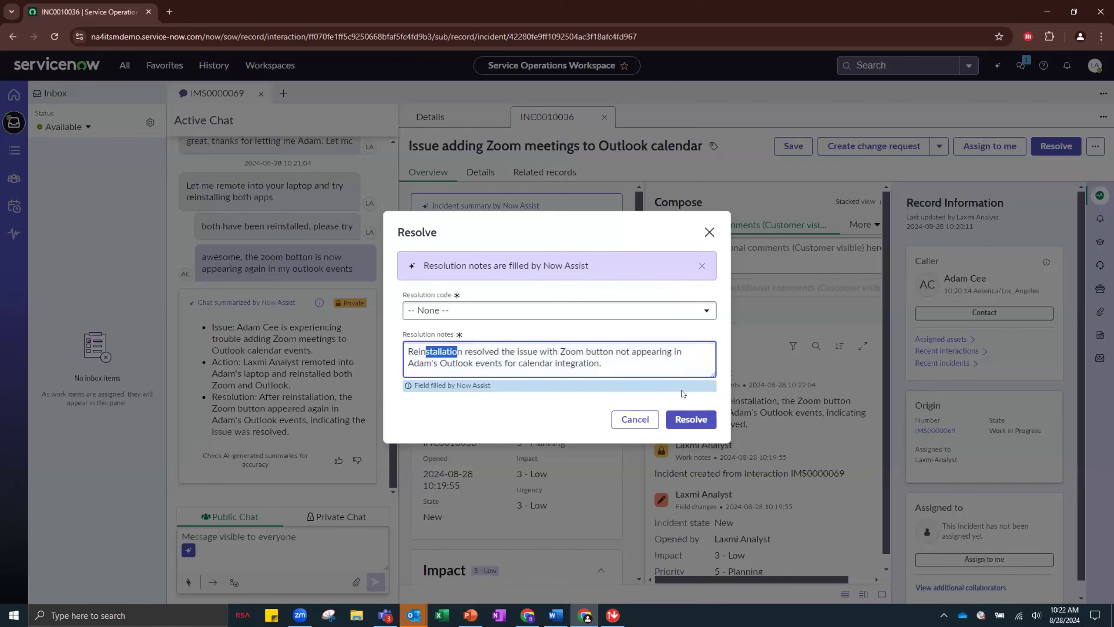
{"action": "left_click", "coordinate": [702, 416]}
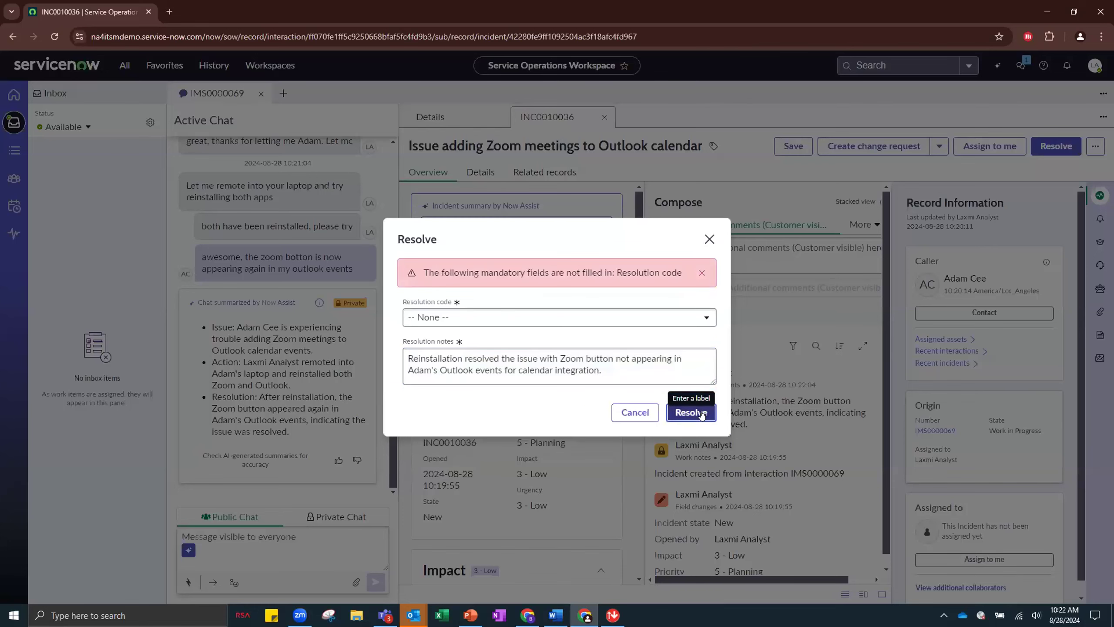
{"action": "left_click", "coordinate": [652, 317]}
{"action": "left_click", "coordinate": [570, 483]}
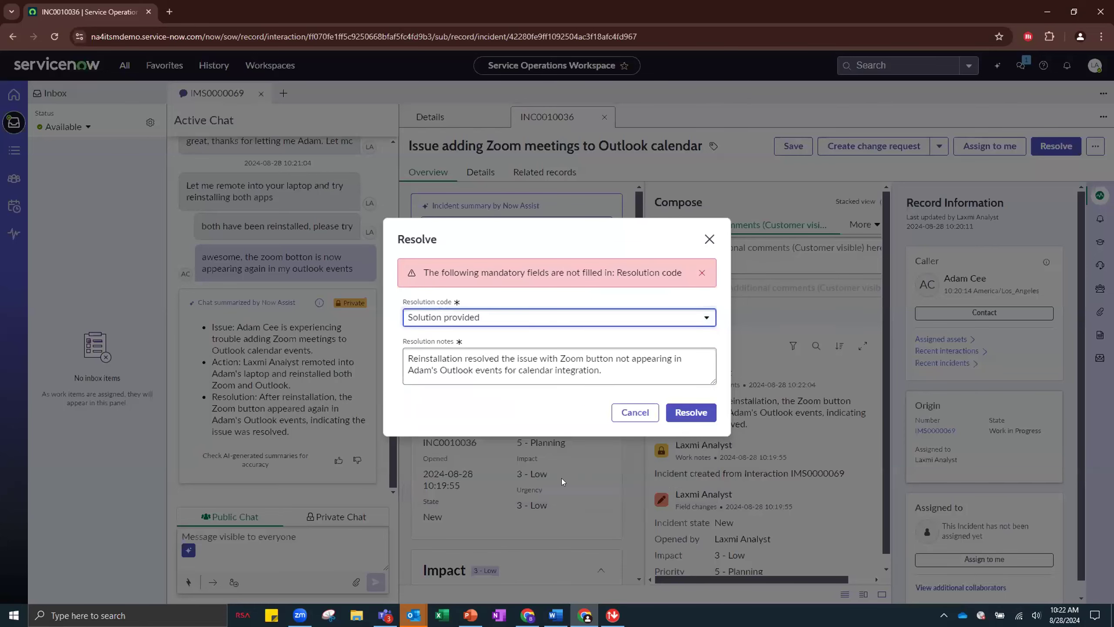
{"action": "left_click", "coordinate": [701, 411]}
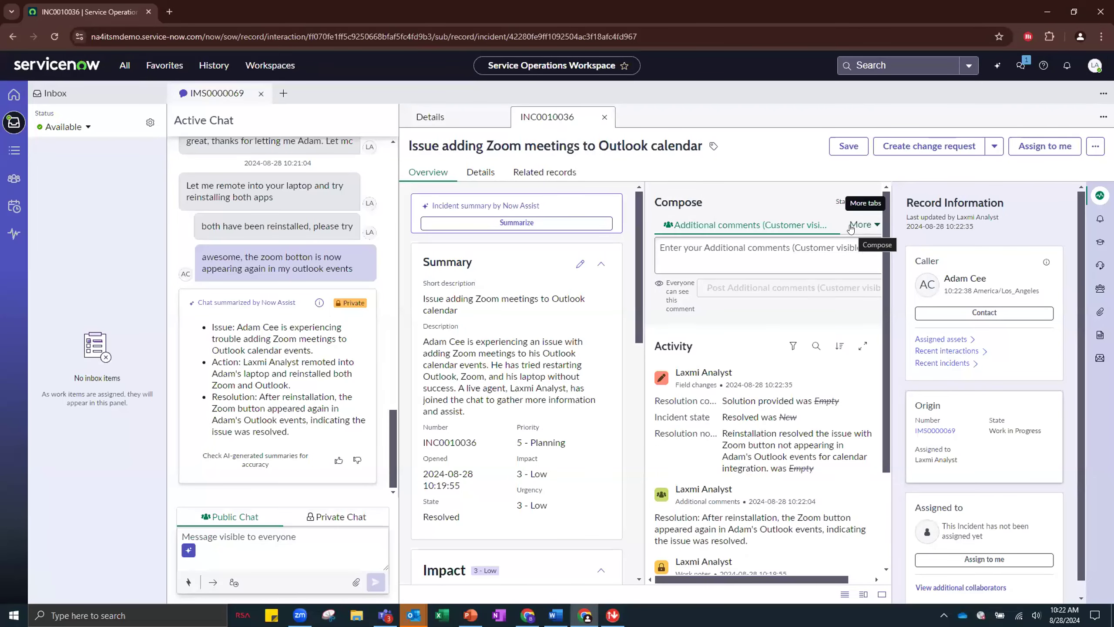
Step: Create a knowledge article from INC0010036 in the Knowledge base with the Standard template
{"action": "left_click", "coordinate": [995, 146]}
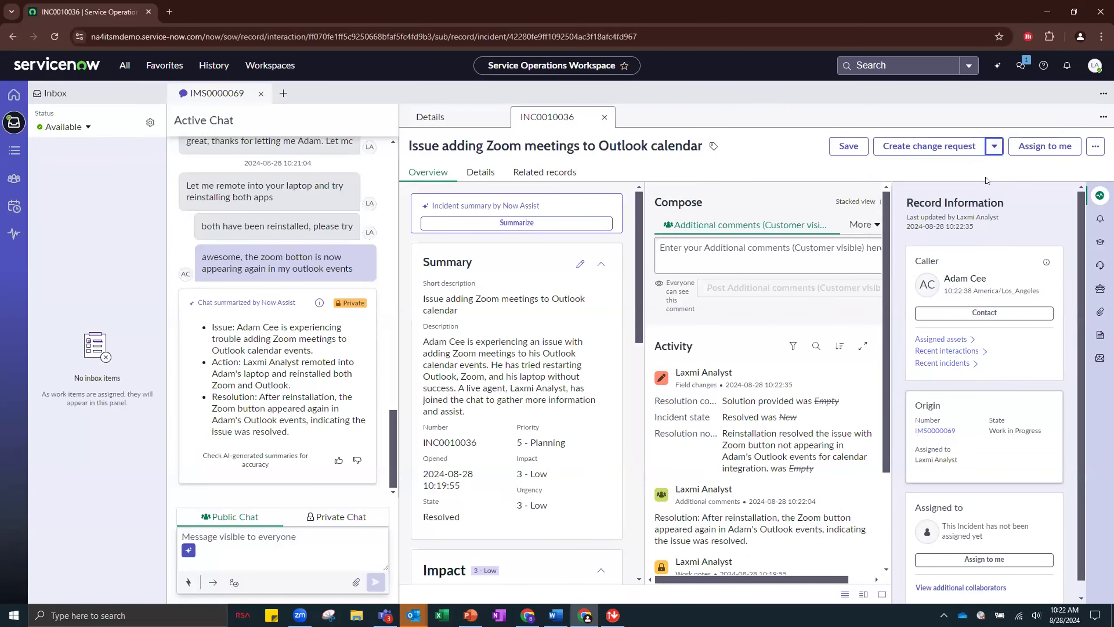
{"action": "left_click", "coordinate": [984, 184]}
{"action": "left_click", "coordinate": [459, 313]}
{"action": "left_click", "coordinate": [458, 346]}
{"action": "left_click", "coordinate": [459, 355]}
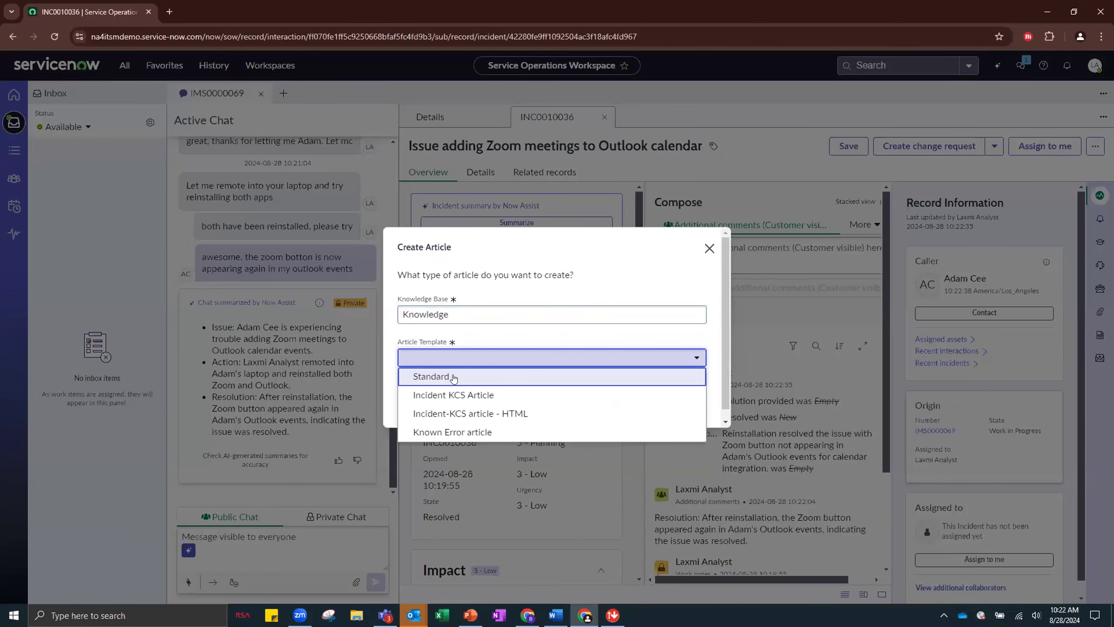
{"action": "left_click", "coordinate": [452, 376]}
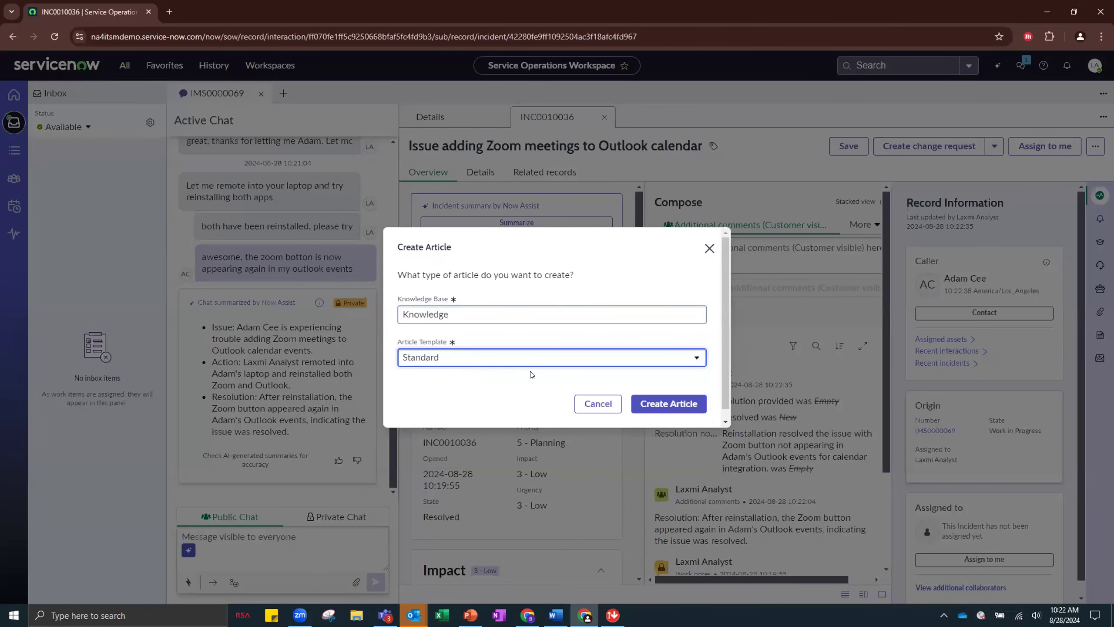
{"action": "left_click", "coordinate": [668, 399]}
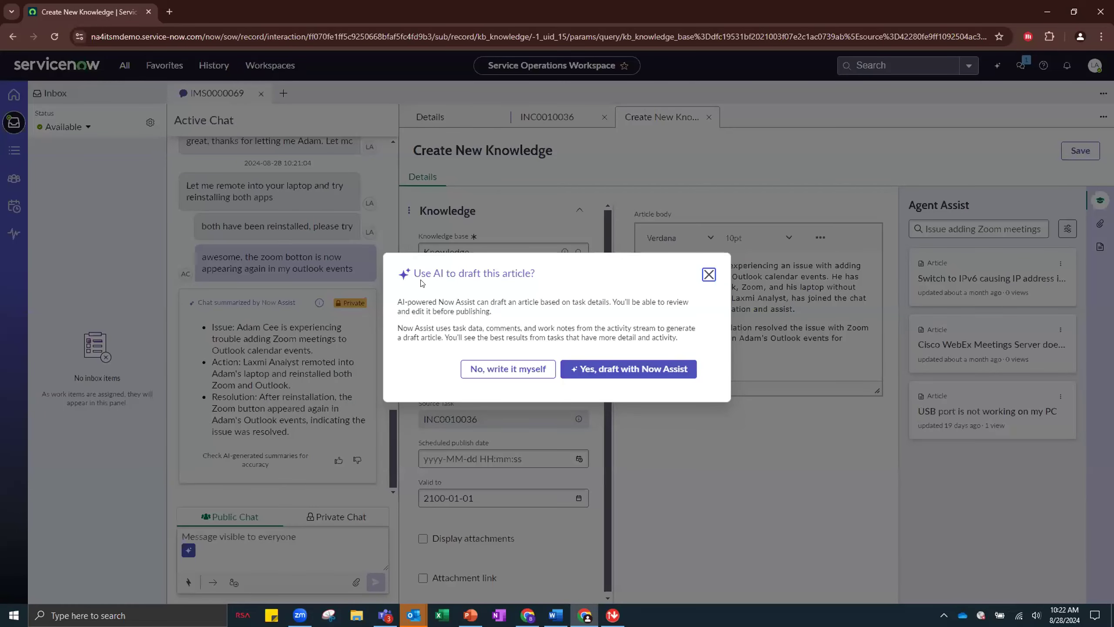
Step: Accept the Now Assist draft, enlarge the article body, and review its Issue, Cause and Resolution text
{"action": "left_click", "coordinate": [646, 371]}
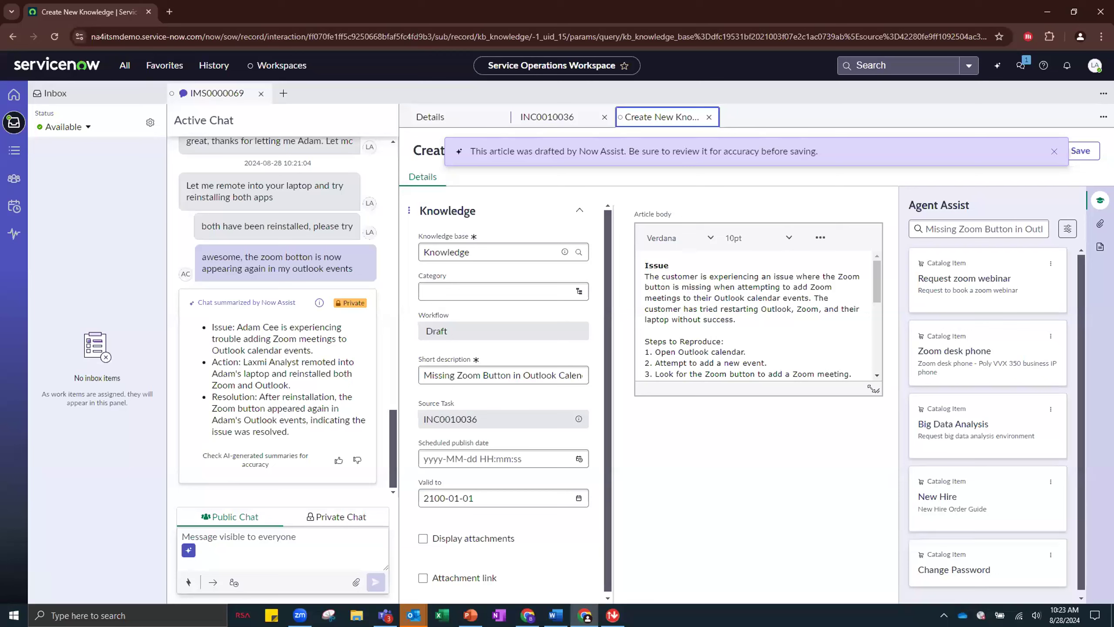
{"action": "left_click_drag", "start_coordinate": [877, 389], "coordinate": [879, 573]}
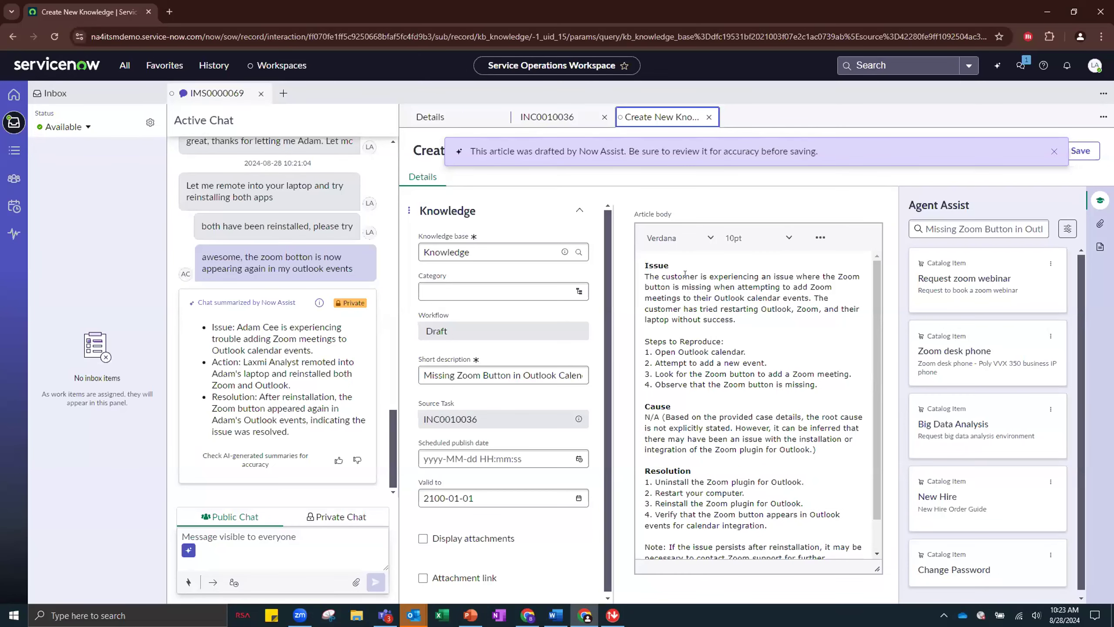
{"action": "left_click_drag", "start_coordinate": [665, 275], "coordinate": [714, 298]}
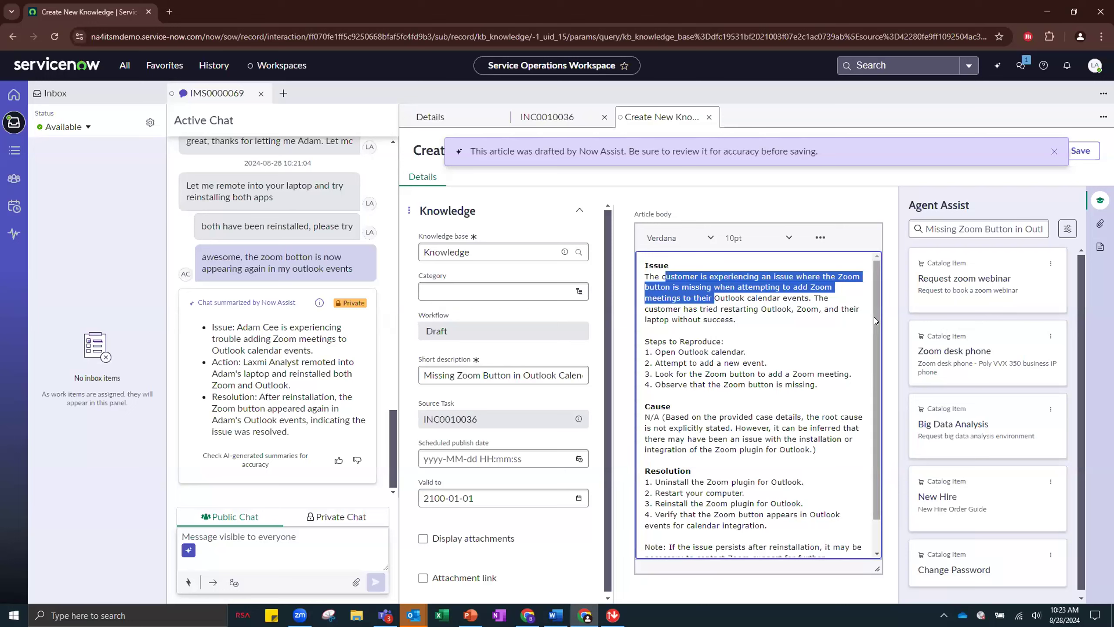
{"action": "left_click_drag", "start_coordinate": [874, 317], "coordinate": [876, 356]}
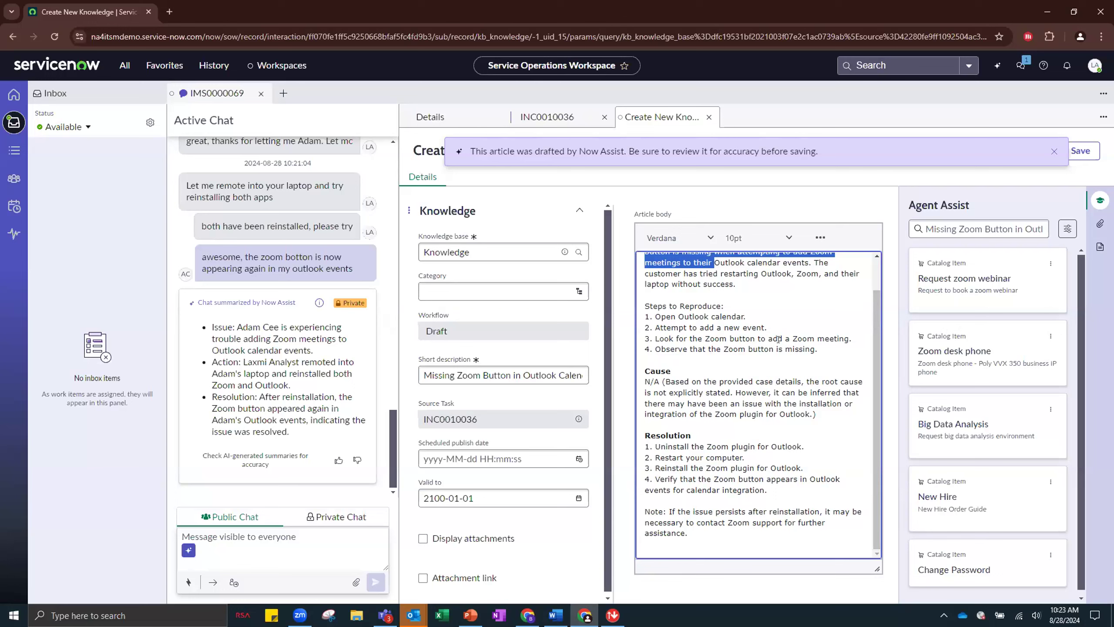
{"action": "left_click", "coordinate": [1054, 151]}
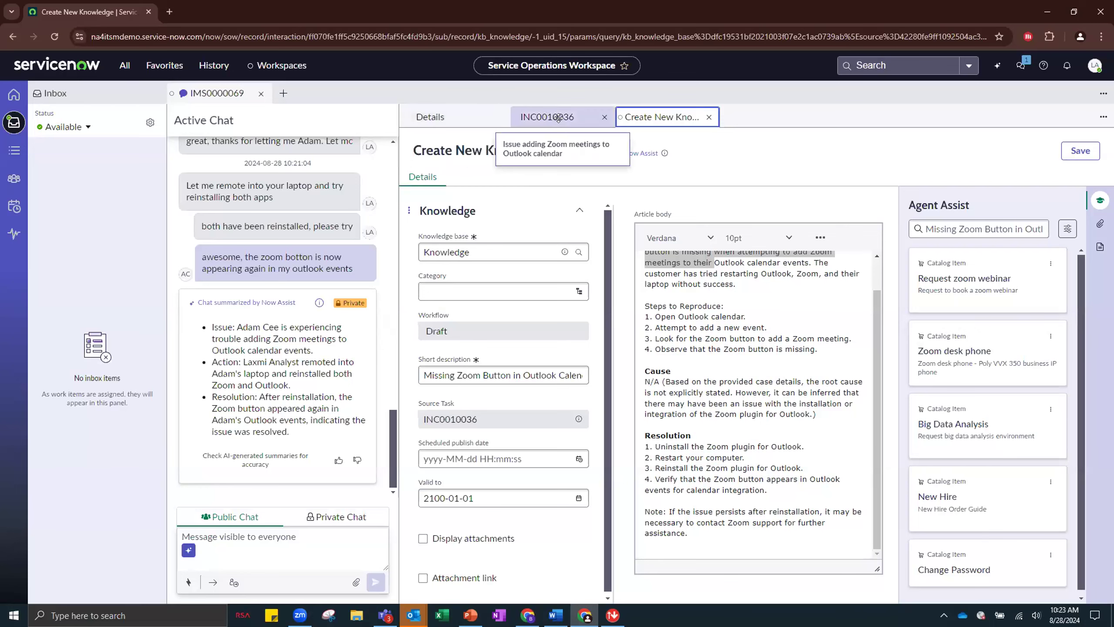
Step: Return to INC0010036, summarize it with Now Assist, and review the Resolution section
{"action": "left_click", "coordinate": [558, 117]}
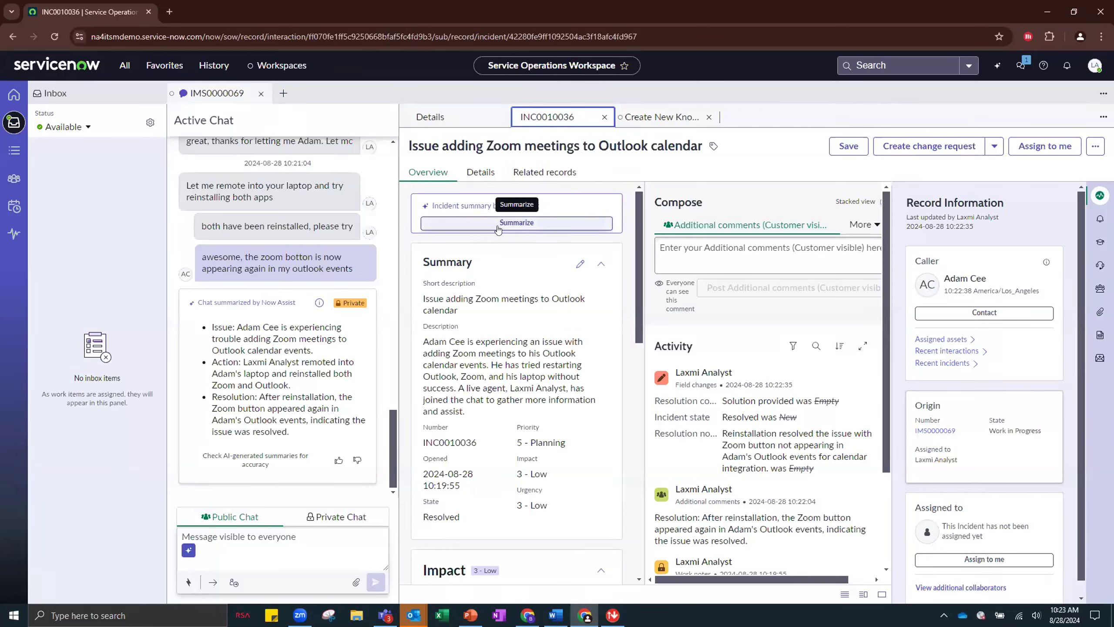
{"action": "left_click", "coordinate": [498, 229]}
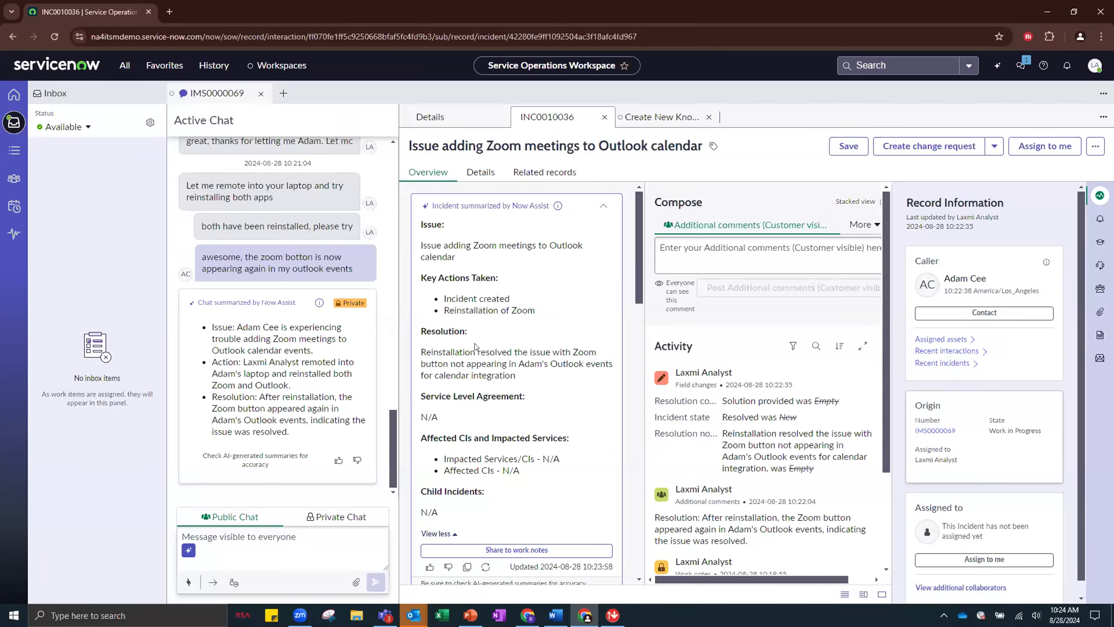
{"action": "left_click_drag", "start_coordinate": [420, 331], "coordinate": [524, 378]}
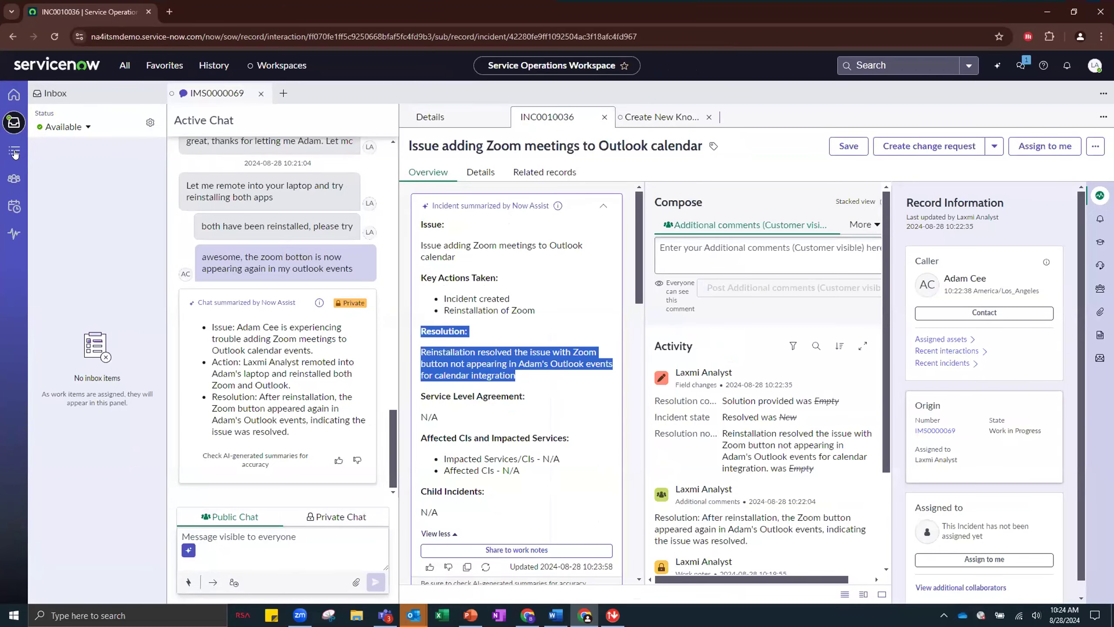
Step: Open CHG0000096 from the Changes > All list and request its Now Assist summary
{"action": "left_click", "coordinate": [14, 151]}
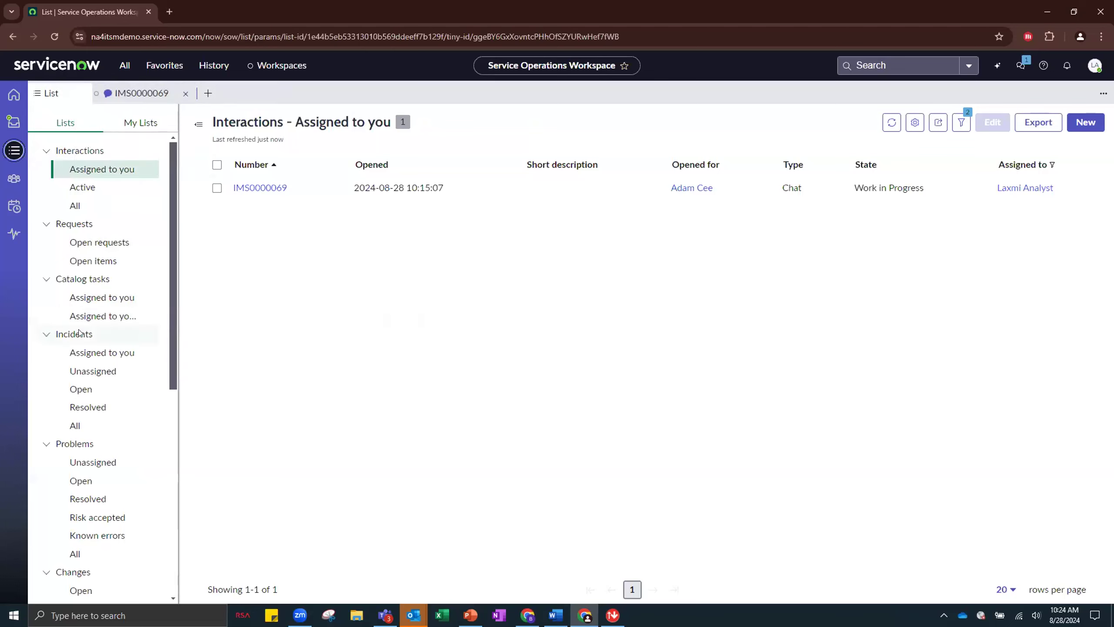
{"action": "scroll", "coordinate": [88, 438], "scroll_direction": "down", "scroll_amount": 5}
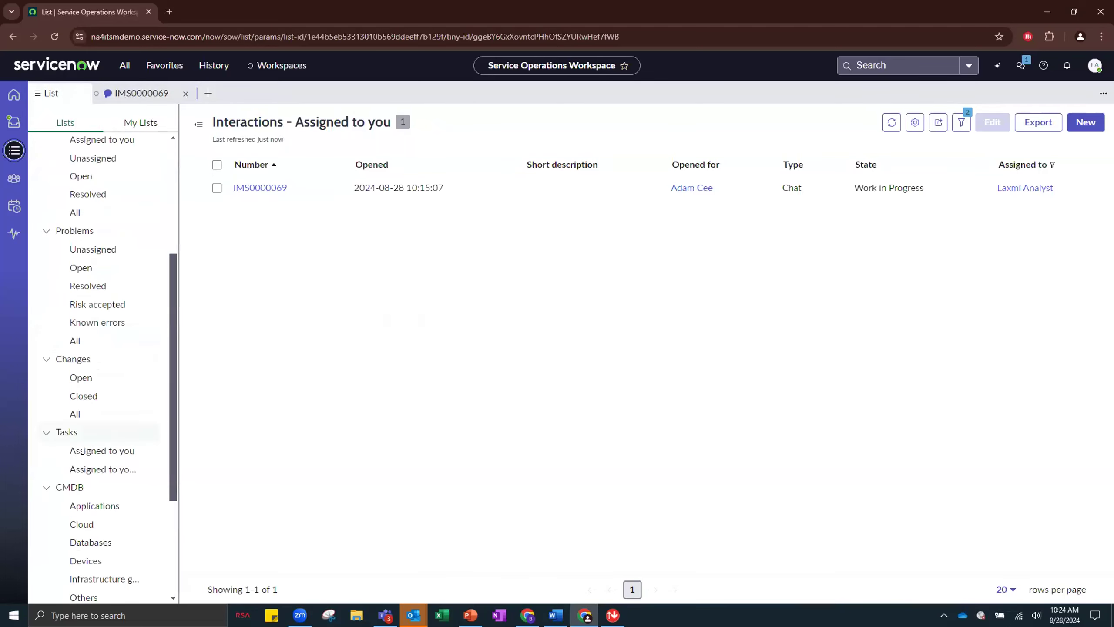
{"action": "left_click", "coordinate": [82, 415]}
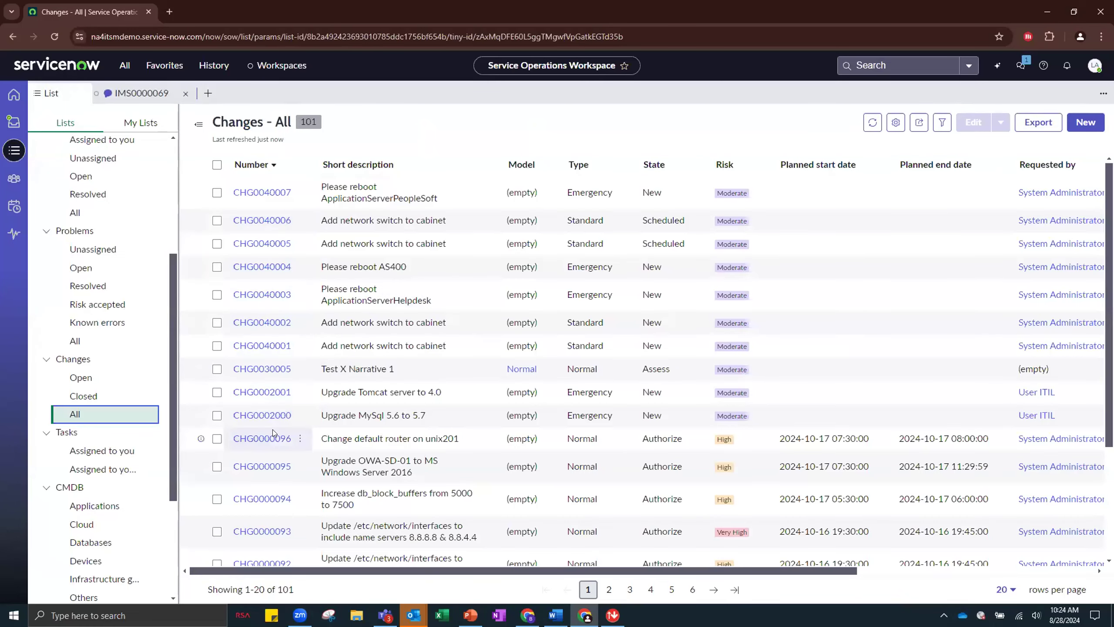
{"action": "left_click", "coordinate": [272, 437]}
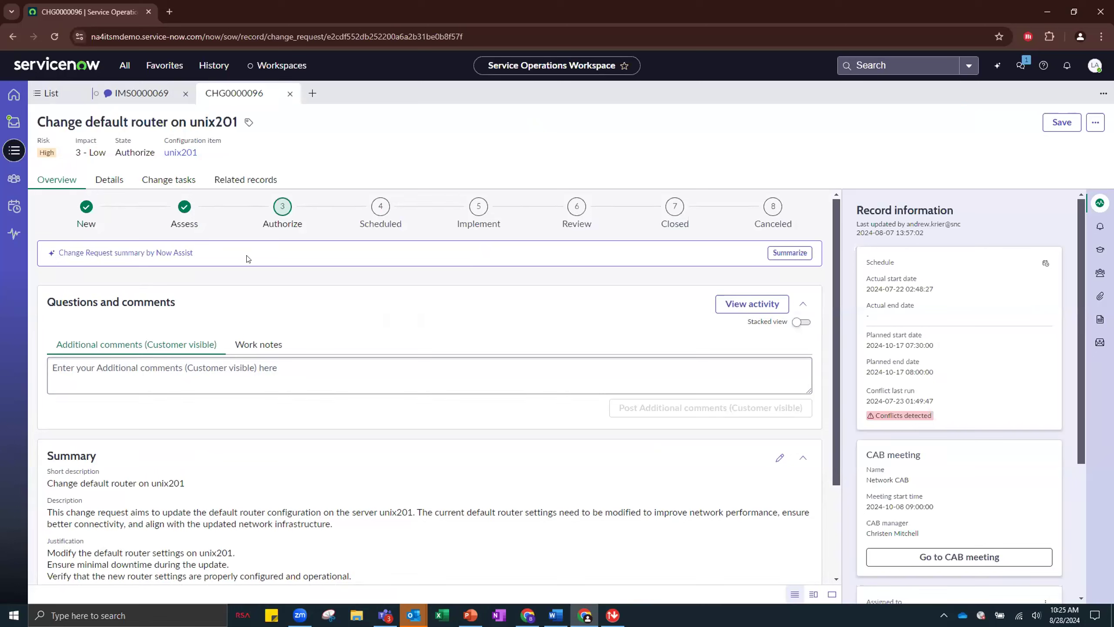
{"action": "left_click", "coordinate": [787, 254]}
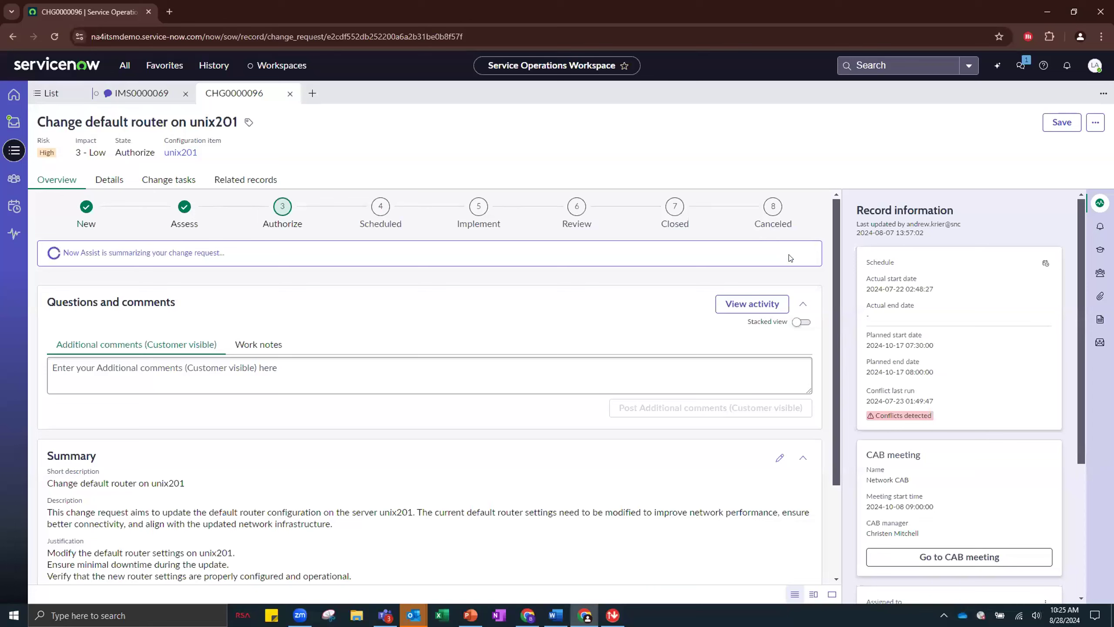
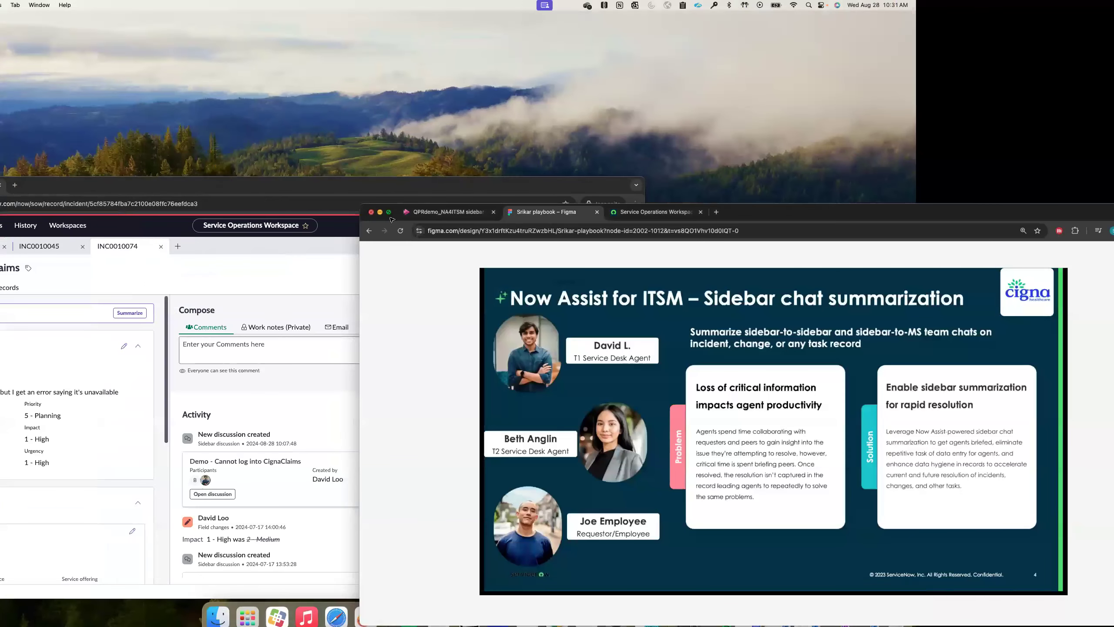
Step: Maximize the browser window showing the 'Sidebar chat summarization' Figma slide to full screen
{"action": "left_click", "coordinate": [389, 212]}
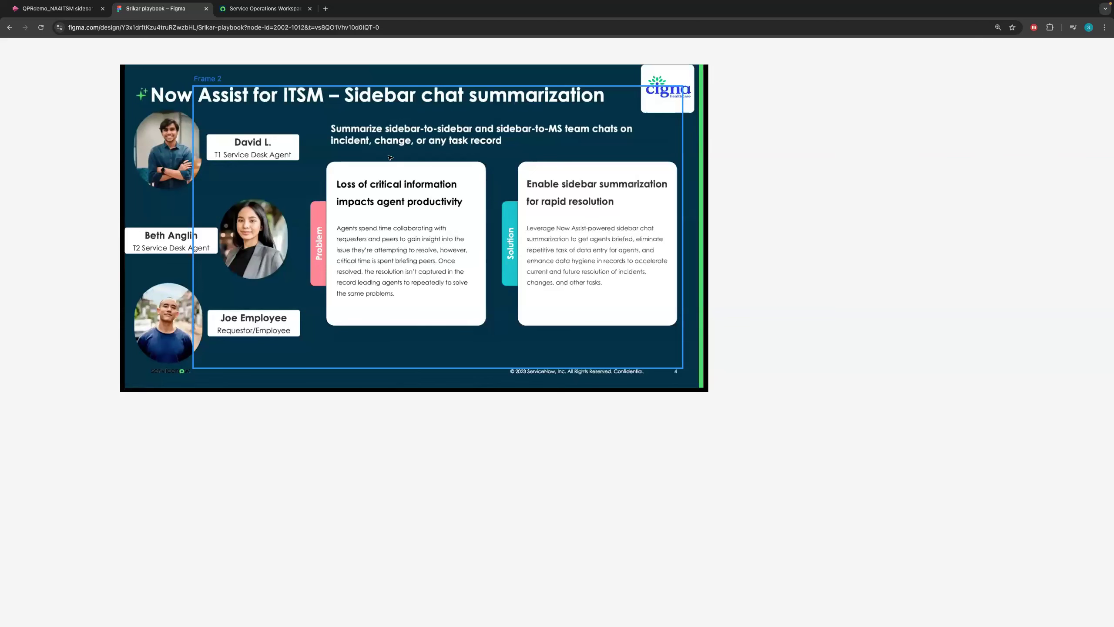
Step: Leave full screen on the Service Operations Workspace home page to show the 'Cannot log into CignaClaims' incident chat
{"action": "left_click", "coordinate": [266, 9]}
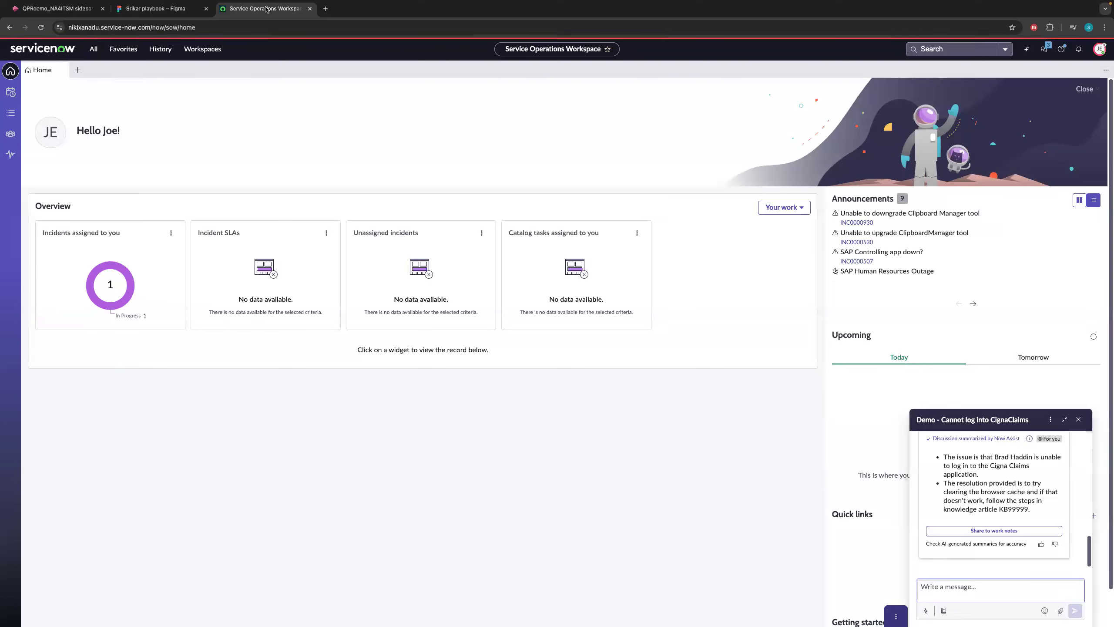
{"action": "mouse_move", "coordinate": [72, 17]}
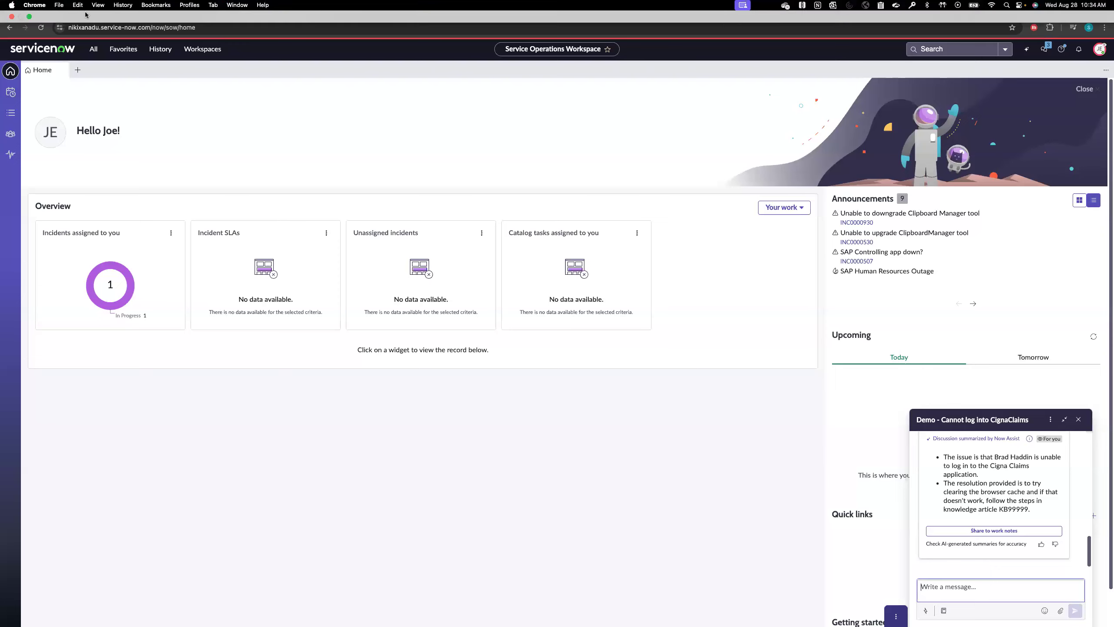
{"action": "left_click", "coordinate": [29, 16]}
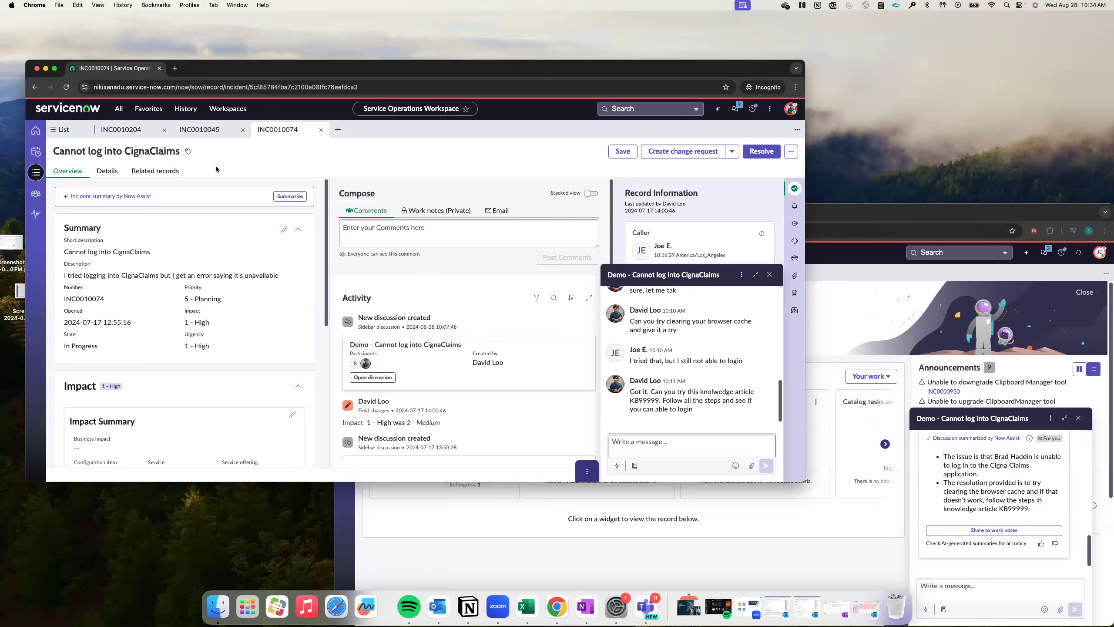
{"action": "scroll", "coordinate": [679, 401], "scroll_direction": "up", "scroll_amount": 10}
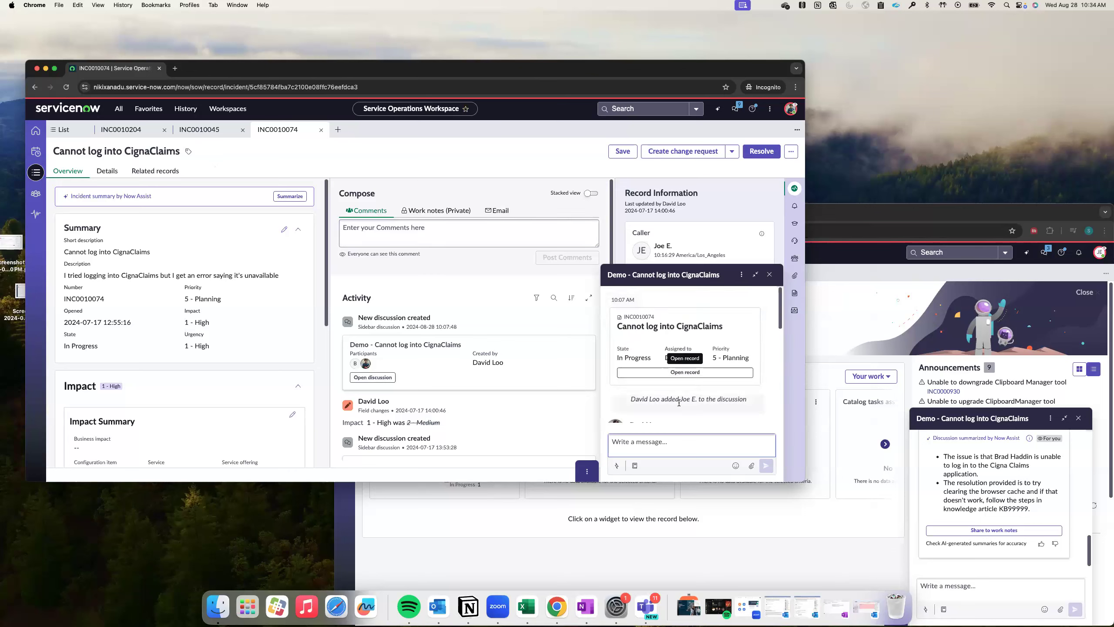
{"action": "scroll", "coordinate": [678, 401], "scroll_direction": "down", "scroll_amount": 5}
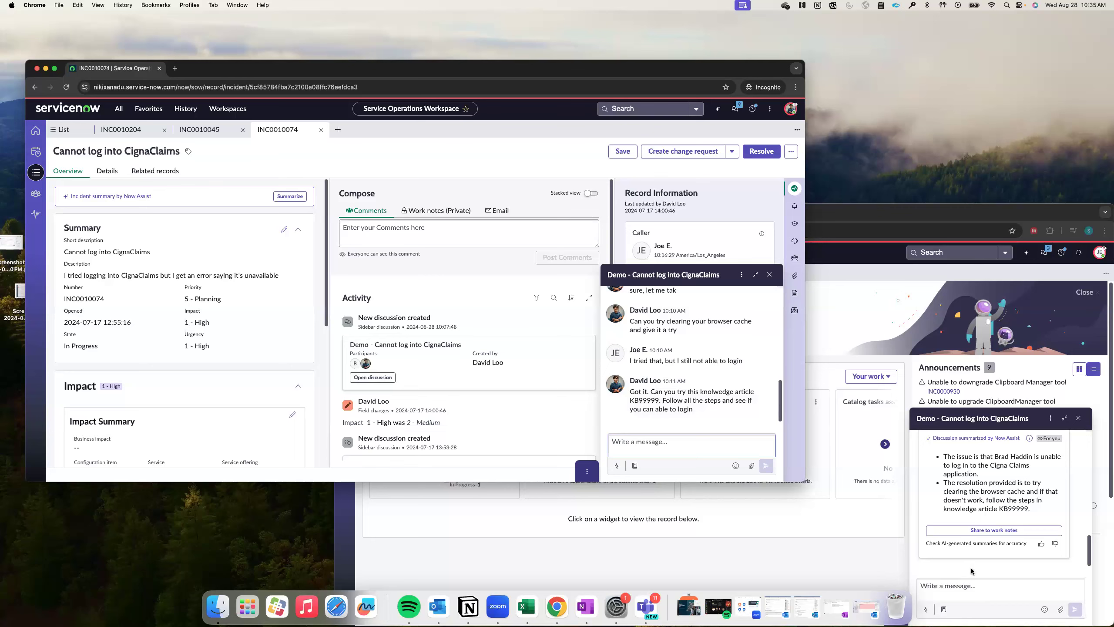
Step: Send the caller's chat reply saying the knowledge base article steps didn't fix the login
{"action": "left_click", "coordinate": [970, 585]}
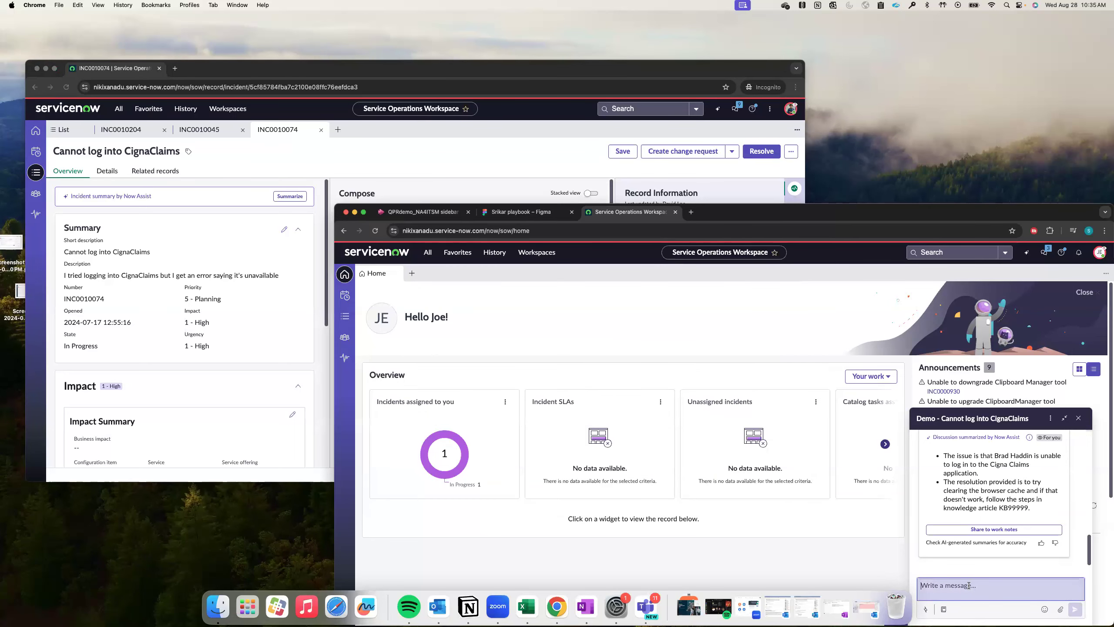
{"action": "type", "text": "Hey, I followed all the step in the knowledge"}
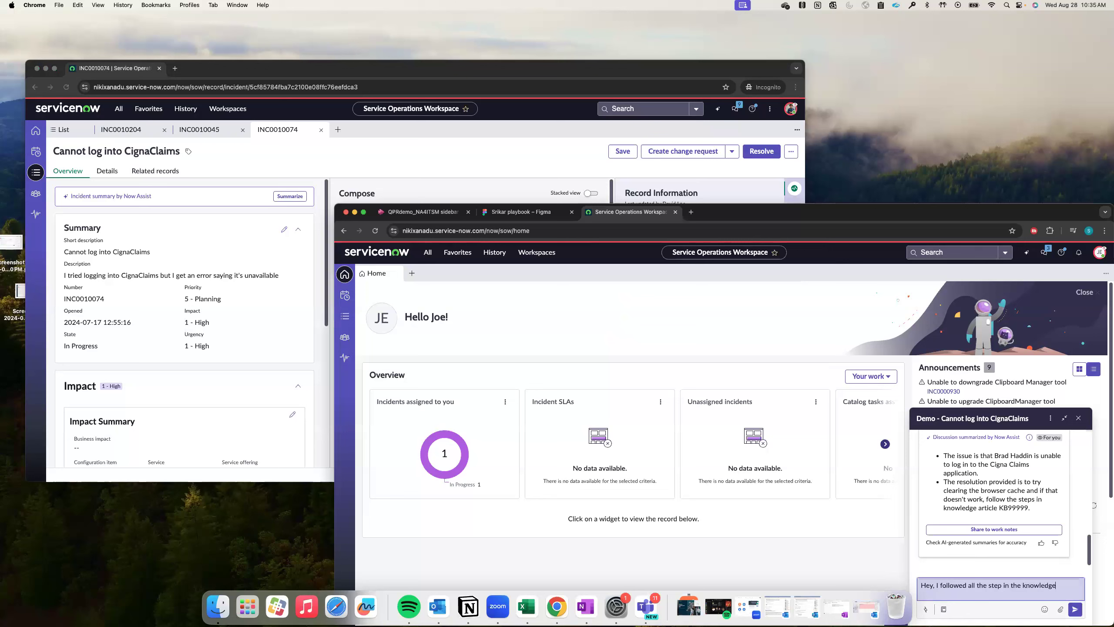
{"action": "type", "text": " base article, but I am sti"}
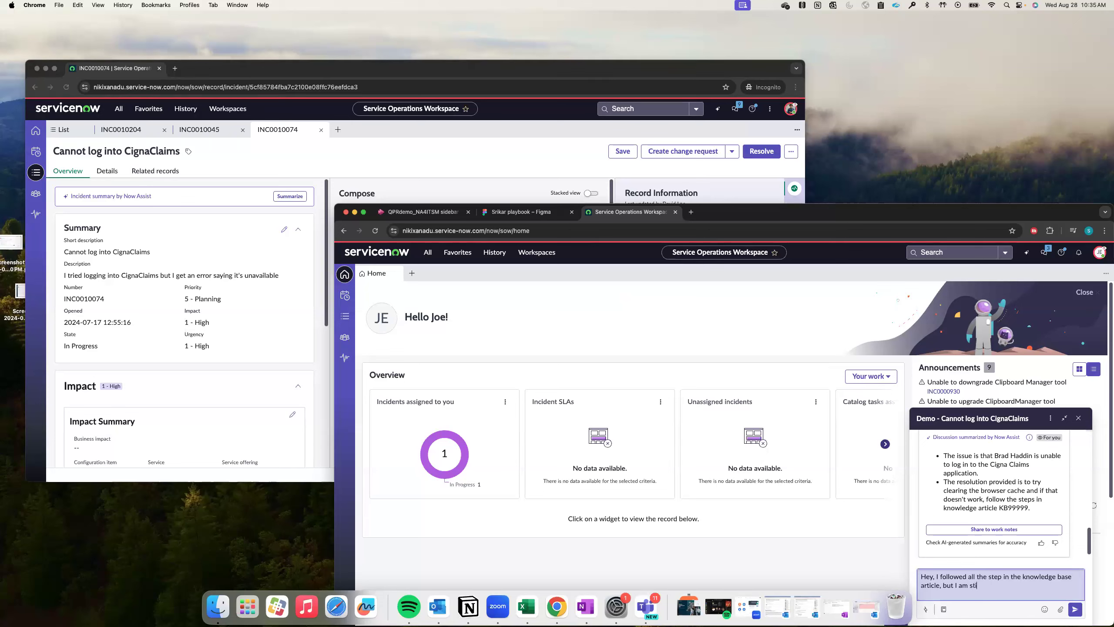
{"action": "type", "text": "ll not able to lopg"}
{"action": "key", "text": "Return"}
{"action": "left_click", "coordinate": [539, 138]}
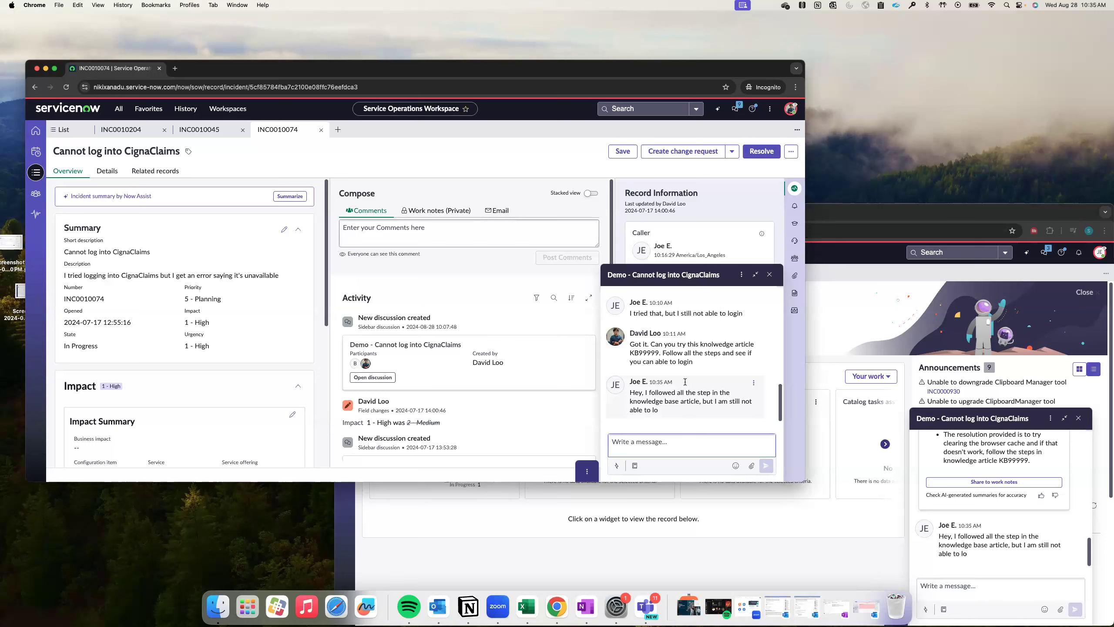
Step: Add the agent found by searching 'Beth' as a participant via Discussion info
{"action": "left_click", "coordinate": [741, 275]}
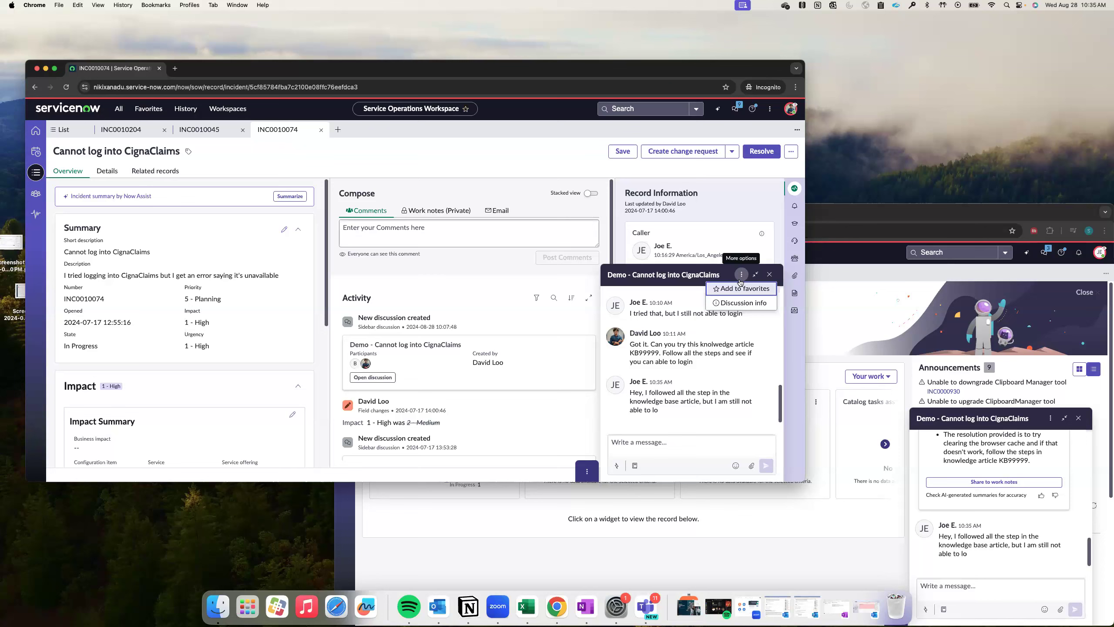
{"action": "left_click", "coordinate": [742, 303]}
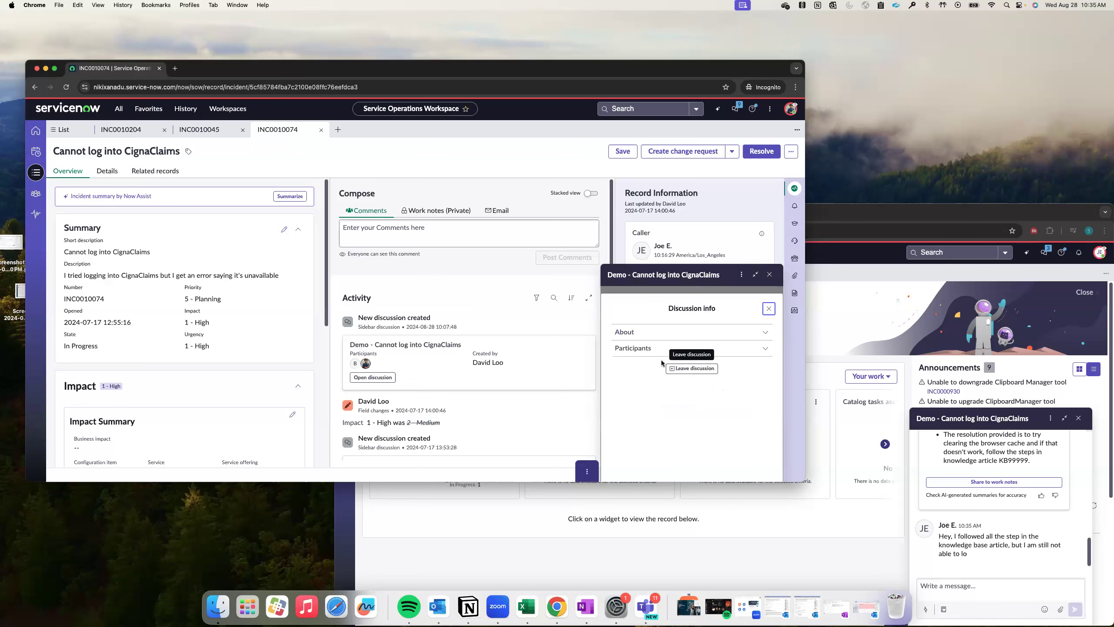
{"action": "left_click", "coordinate": [641, 349]}
{"action": "left_click", "coordinate": [642, 367]}
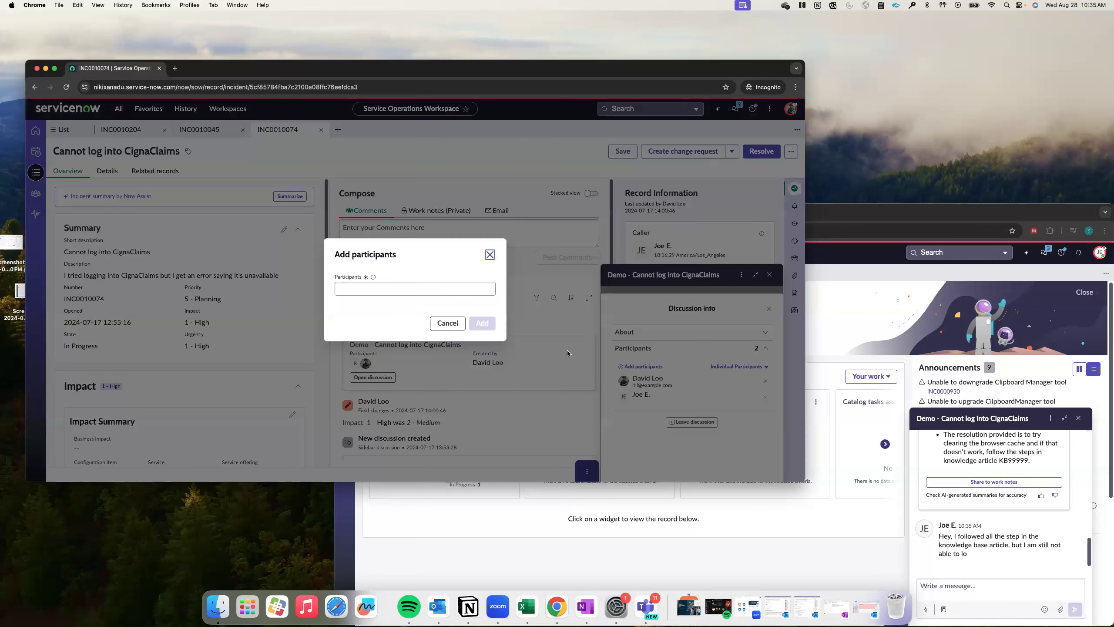
{"action": "left_click", "coordinate": [380, 286]}
{"action": "type", "text": "Beth"}
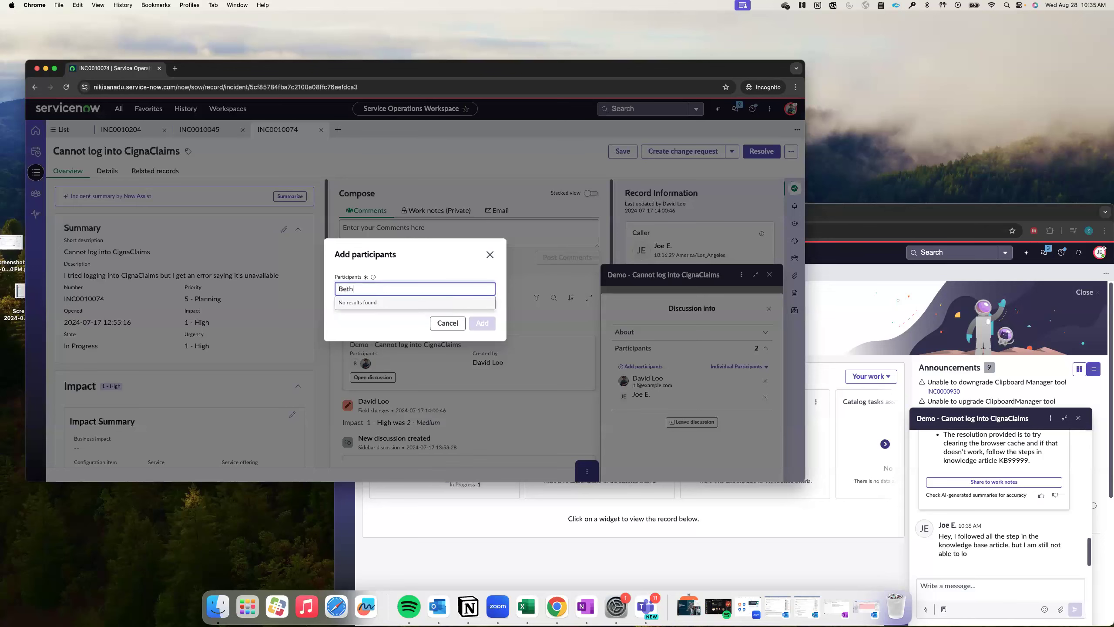
{"action": "left_click", "coordinate": [383, 321]}
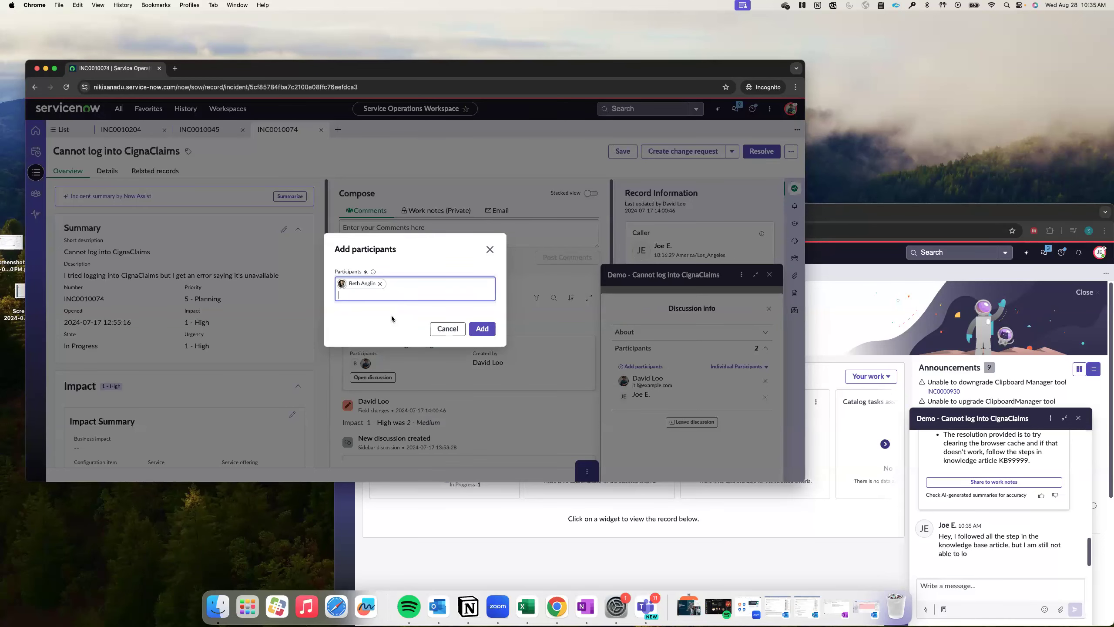
{"action": "left_click", "coordinate": [481, 329]}
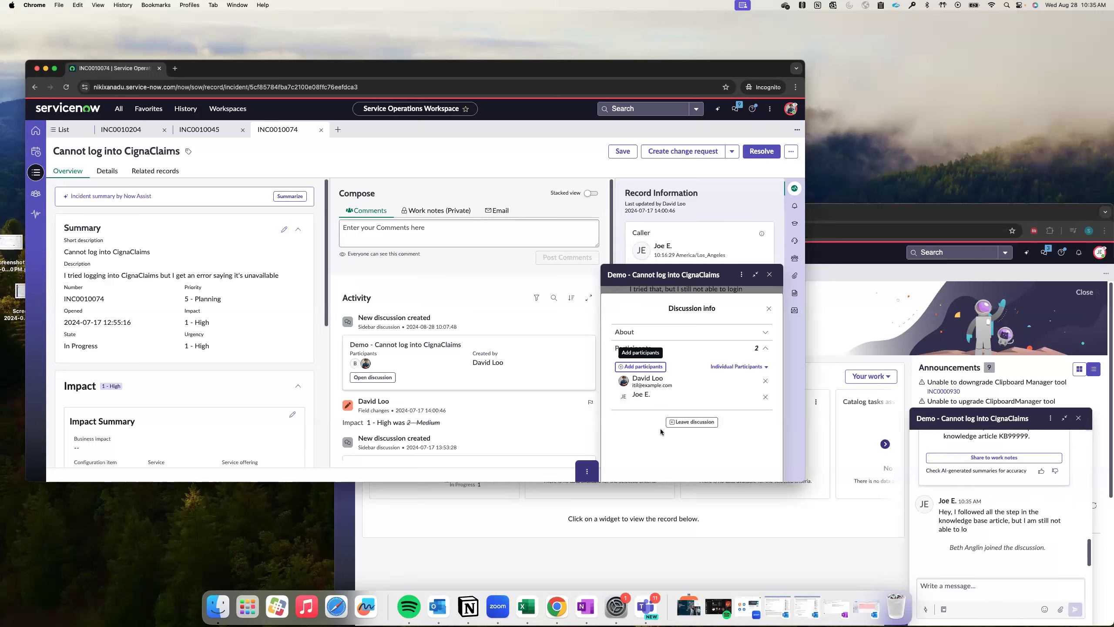
{"action": "left_click", "coordinate": [769, 309]}
{"action": "left_click", "coordinate": [879, 535]}
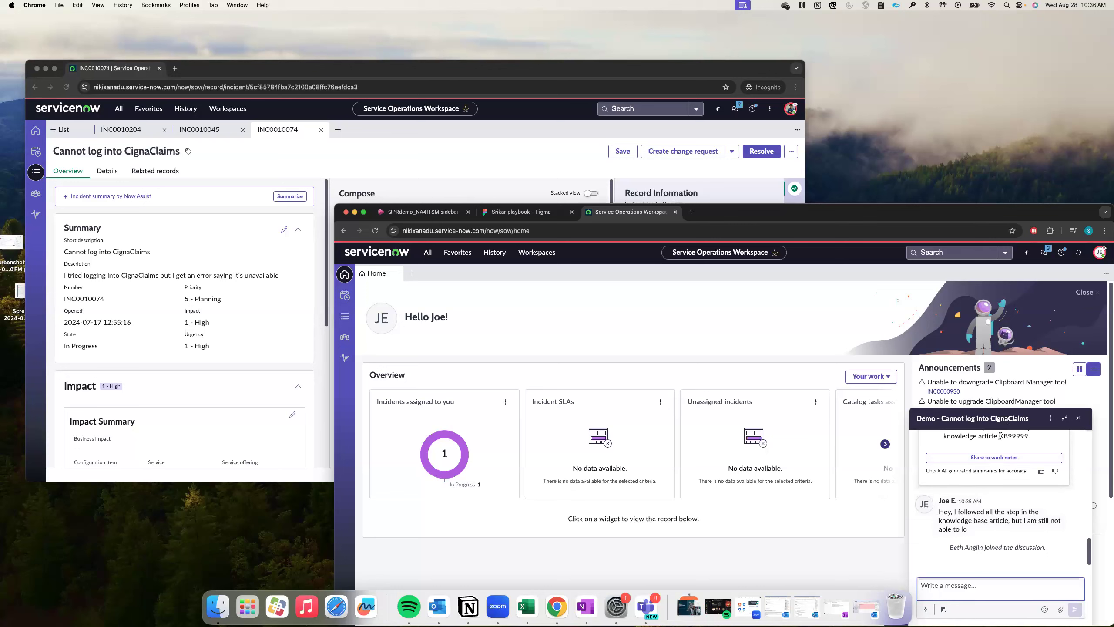
Step: Send two chat messages explaining the login incident and asking the new agent to help resolve it
{"action": "left_click", "coordinate": [528, 158]}
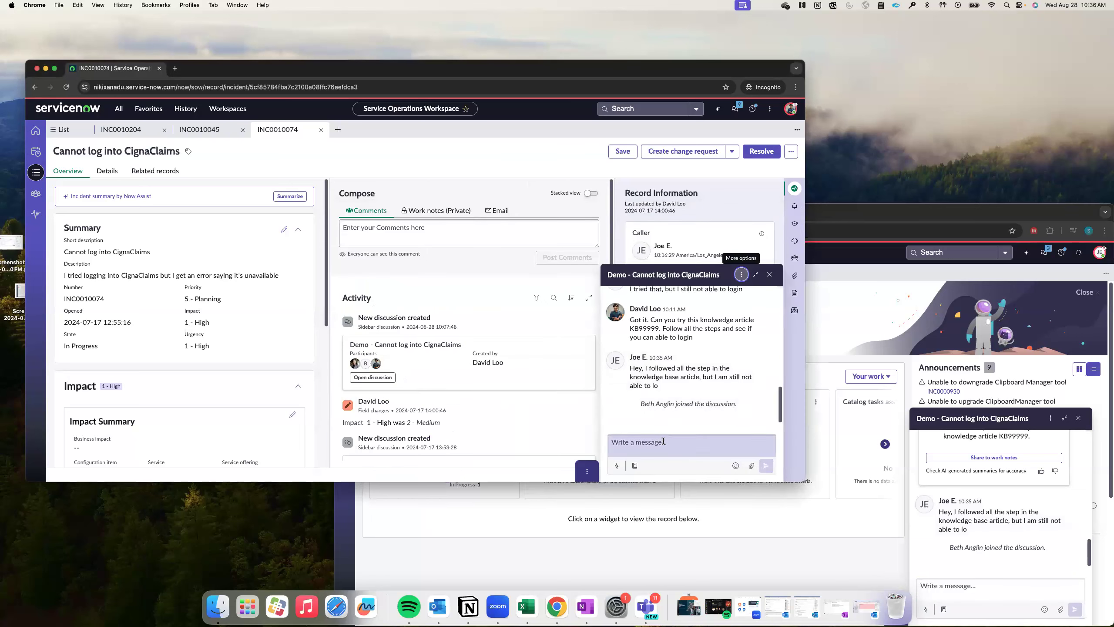
{"action": "type", "text": "Hey beth, "}
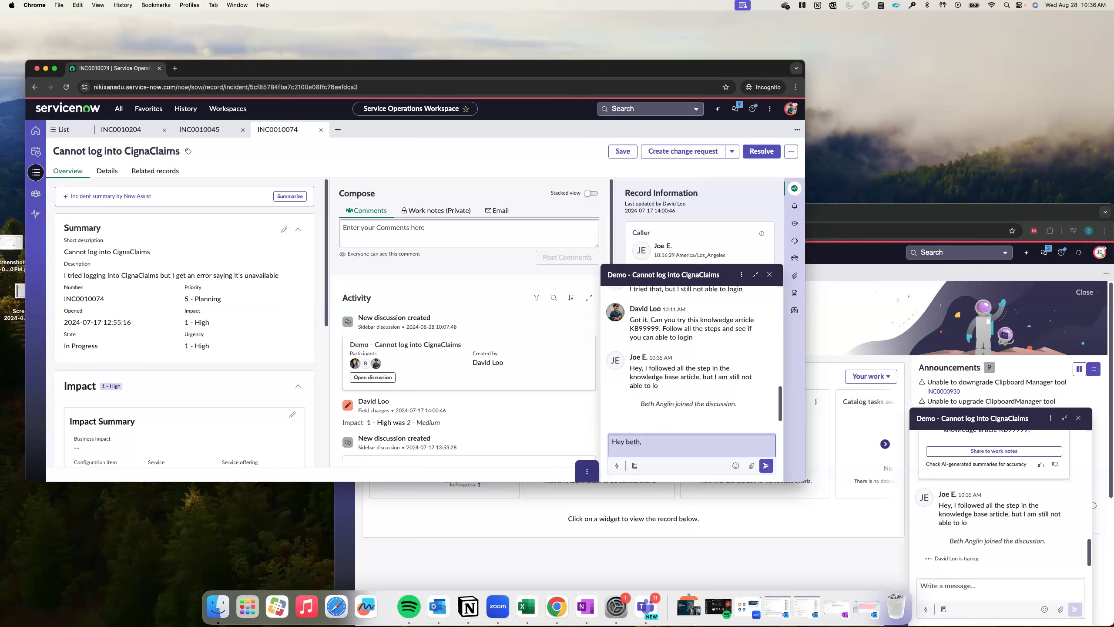
{"action": "type", "text": "I ran out of ideas on this incident. This is abut"}
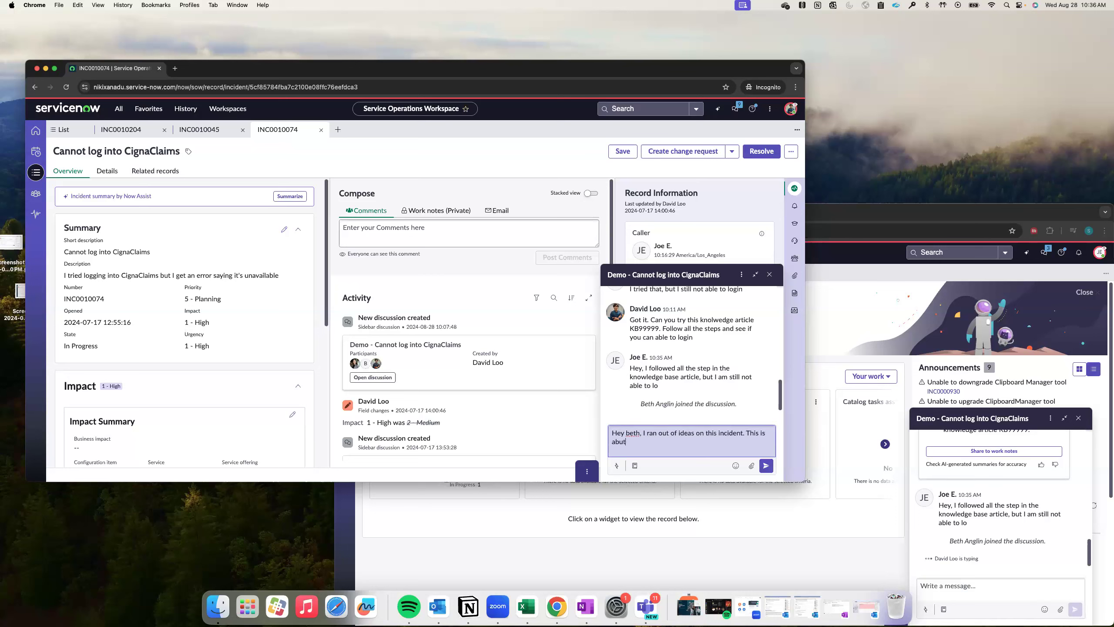
{"action": "type", "text": "out helping Joe to log in to cigna claims a"}
{"action": "type", "text": "plication"}
{"action": "key", "text": "Return"}
{"action": "type", "text": "Can you hel"}
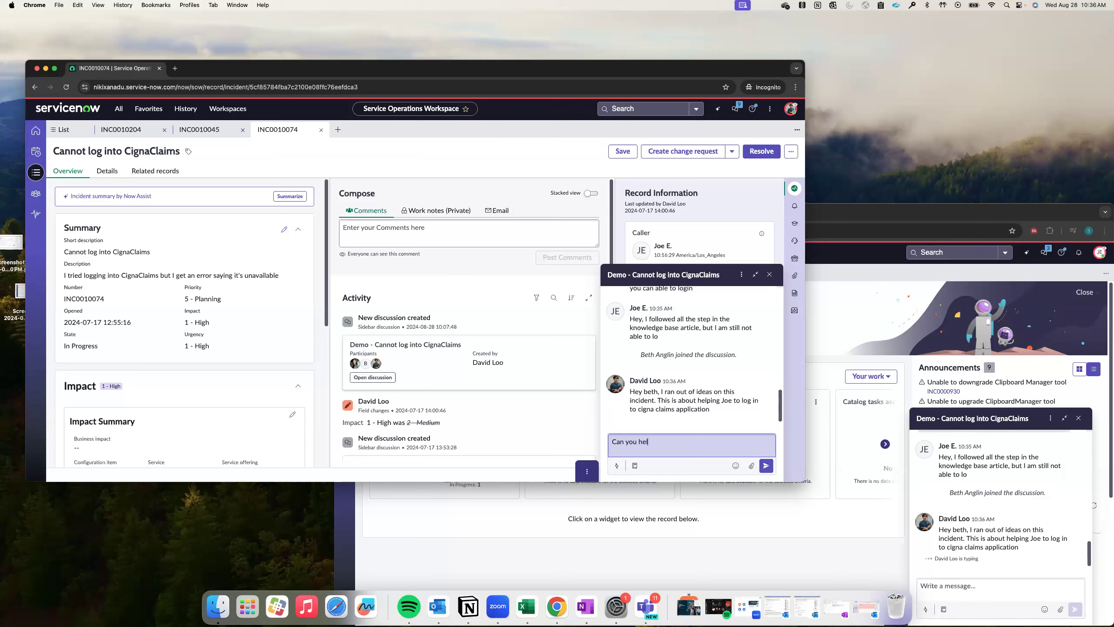
{"action": "type", "text": "p me in resolving this incident please"}
{"action": "key", "text": "Return"}
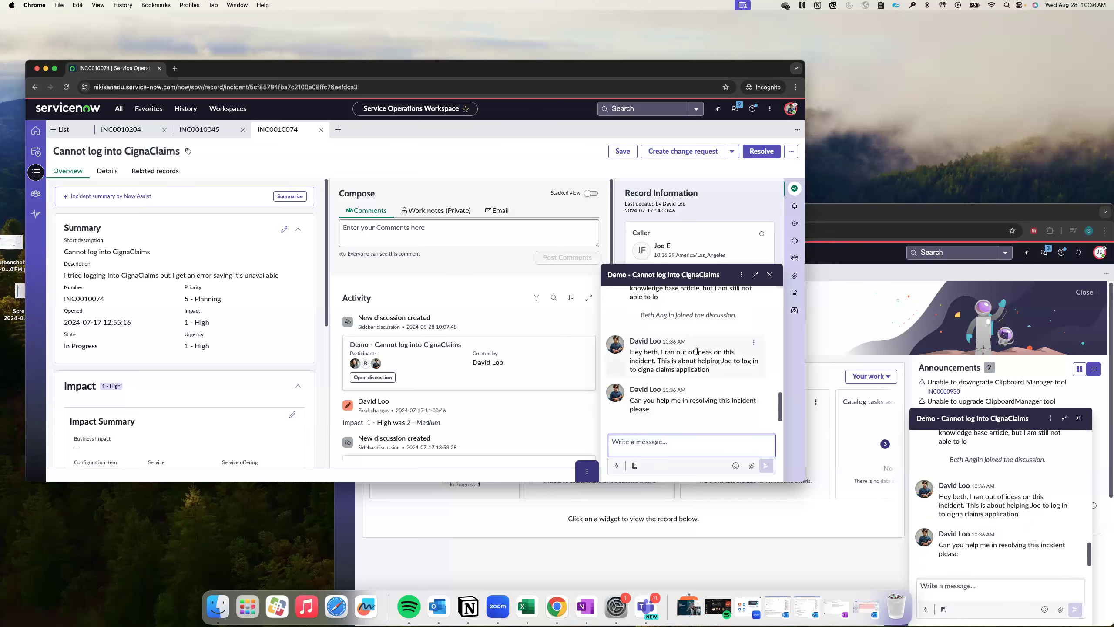
Step: Impersonate the newly added agent from the user account menu
{"action": "left_click", "coordinate": [1036, 281]}
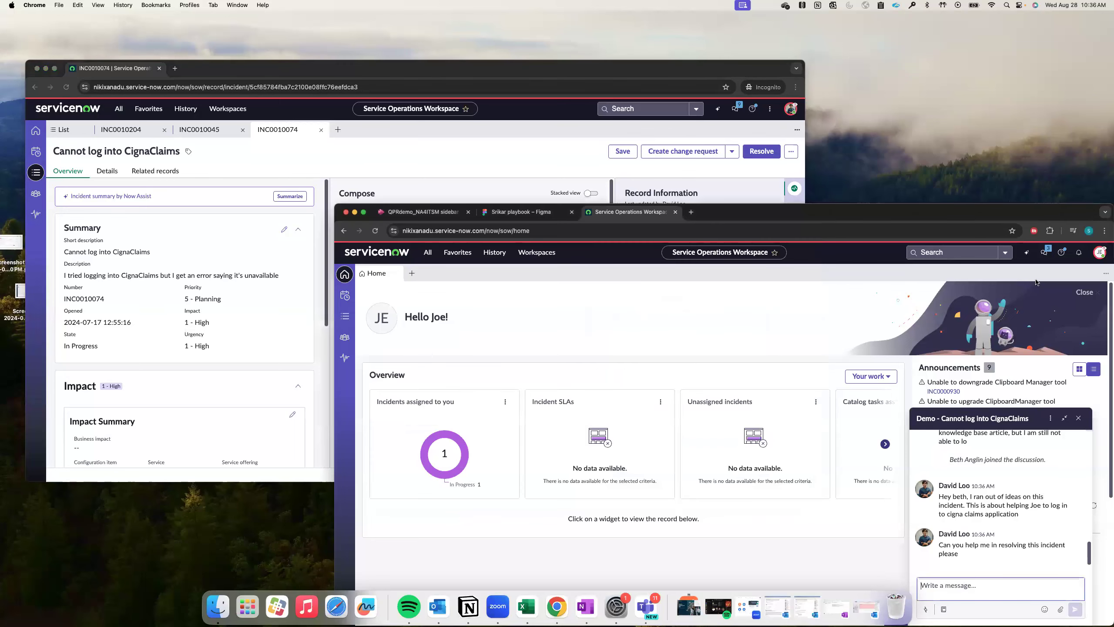
{"action": "left_click", "coordinate": [1100, 252]}
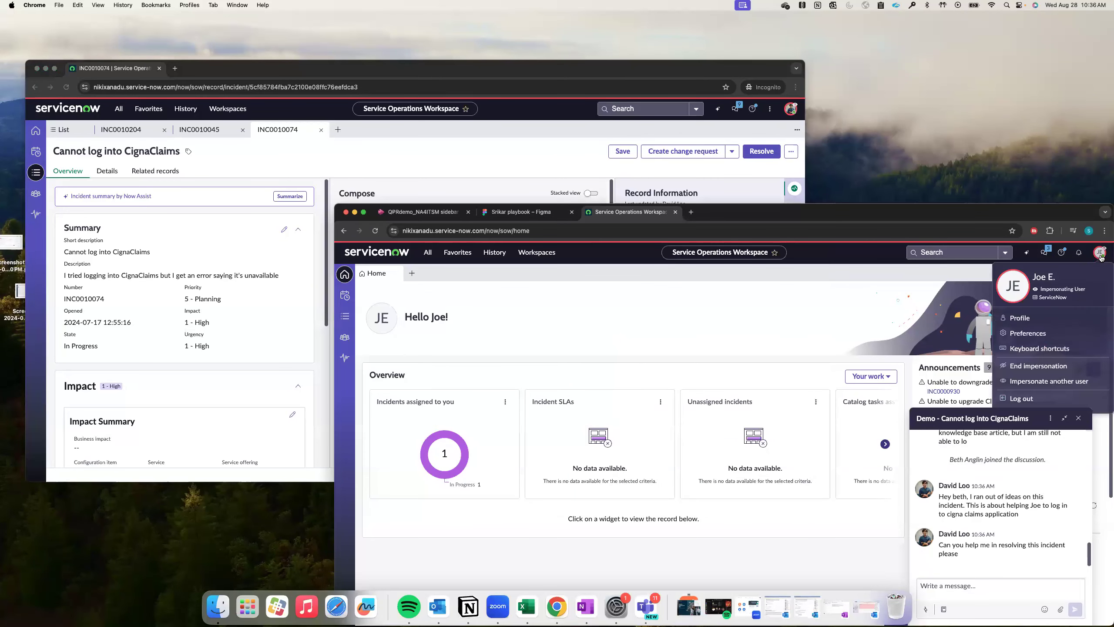
{"action": "left_click", "coordinate": [1047, 382]}
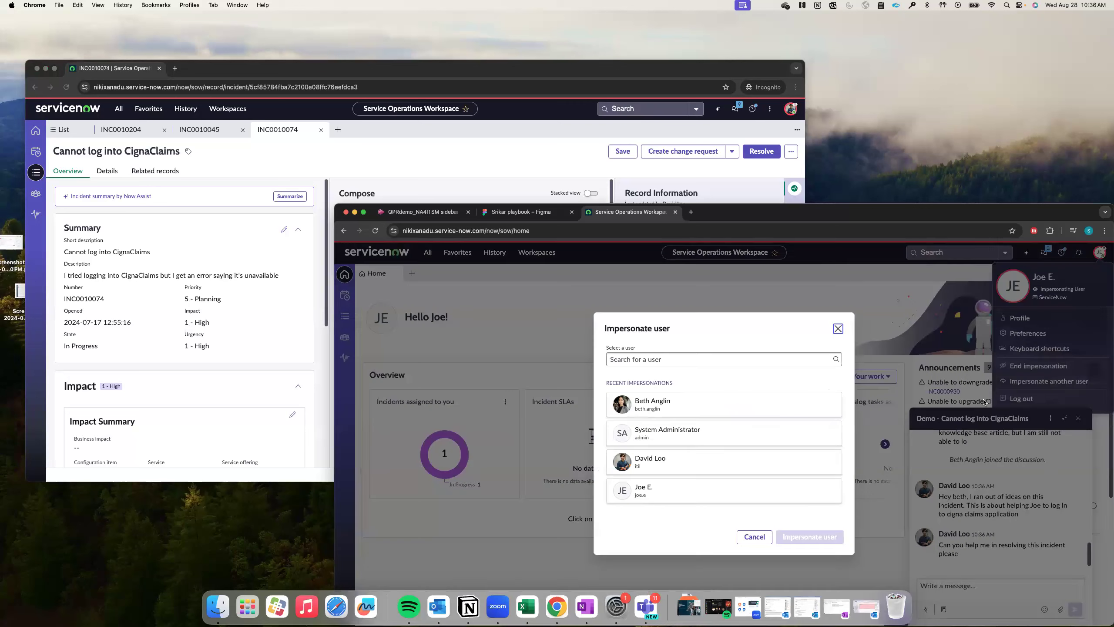
{"action": "left_click", "coordinate": [678, 416]}
{"action": "left_click", "coordinate": [810, 537]}
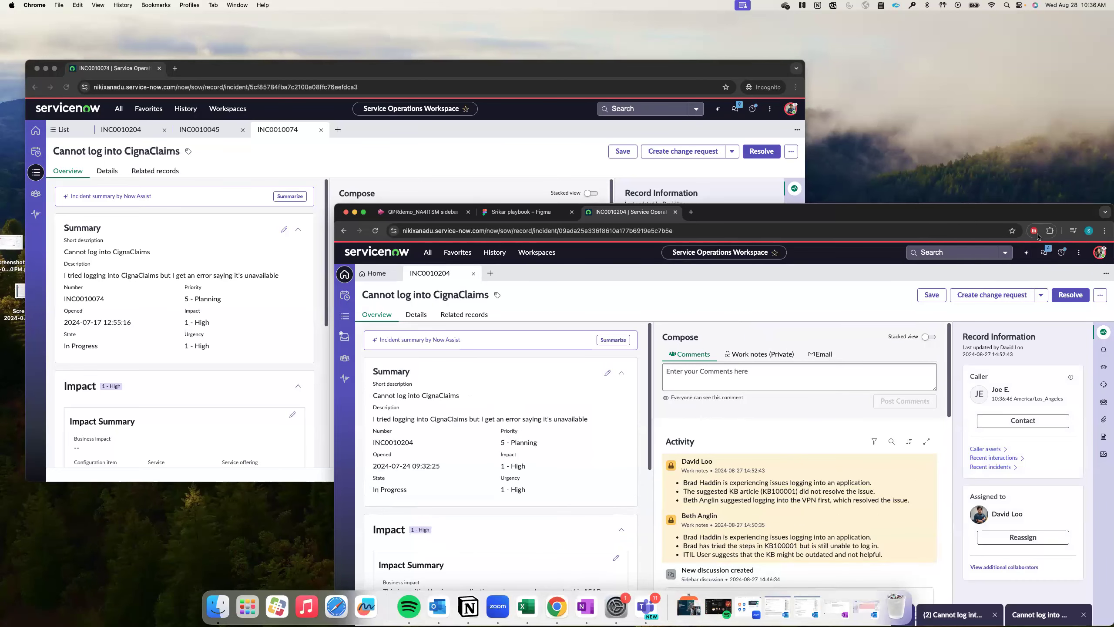
Step: Open the 'Demo - Cannot log into CignaClaims' discussion from the All discussions list, full screen
{"action": "left_click", "coordinate": [1046, 255]}
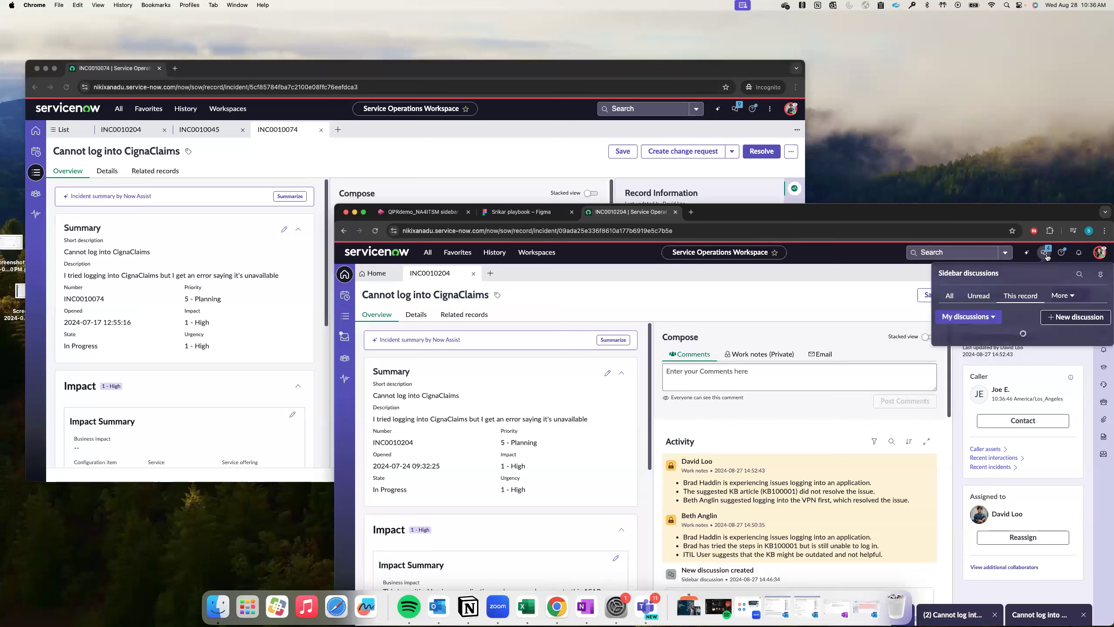
{"action": "left_click", "coordinate": [951, 297]}
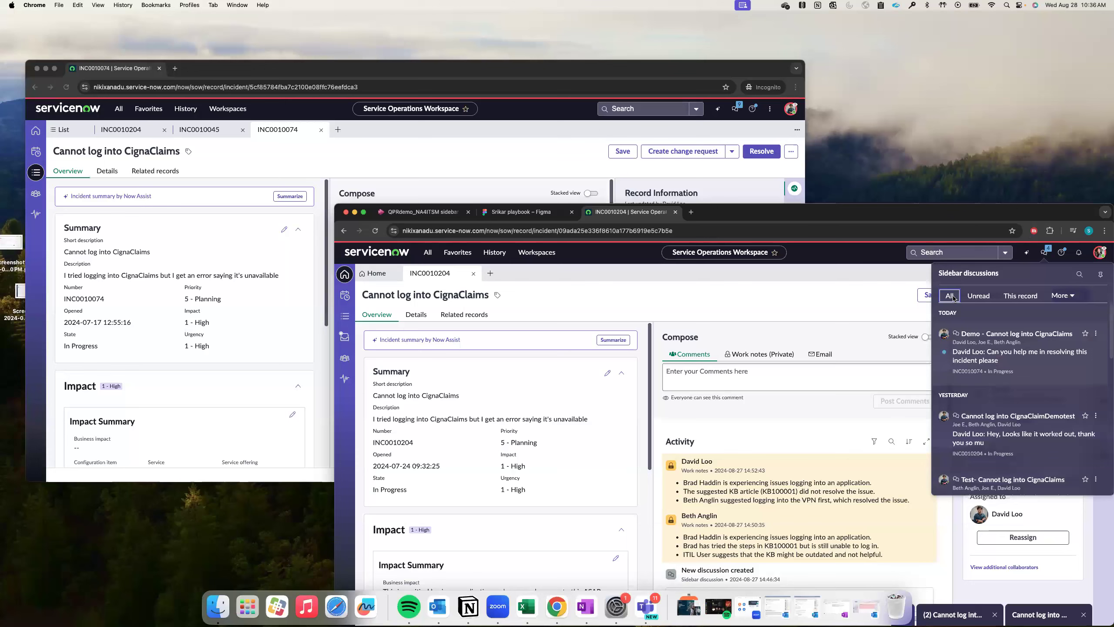
{"action": "left_click", "coordinate": [1017, 334]}
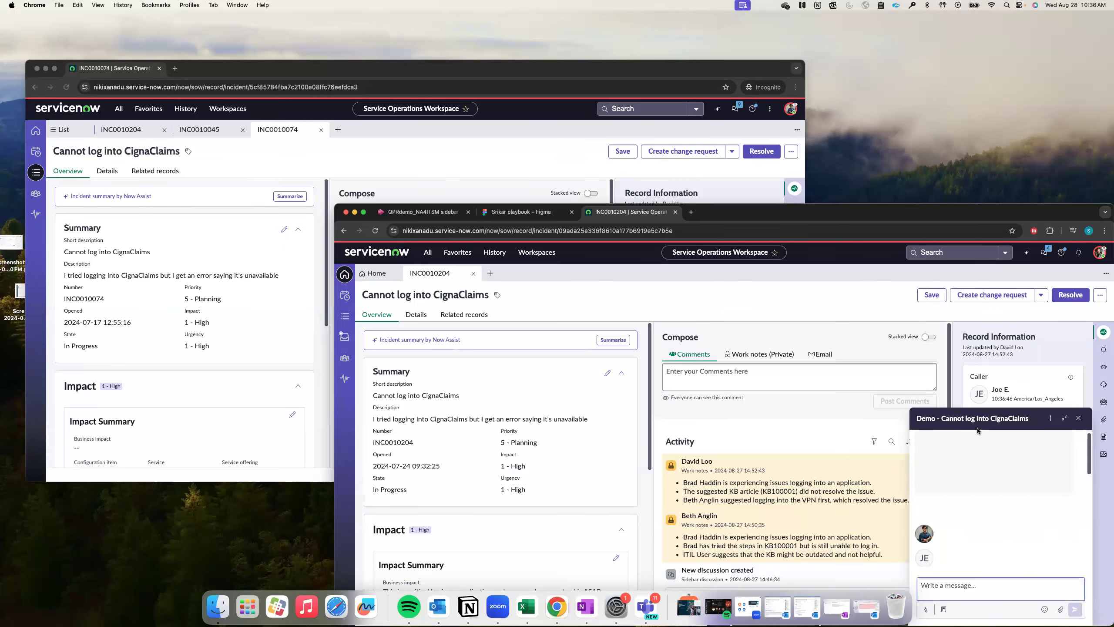
{"action": "left_click", "coordinate": [363, 212]}
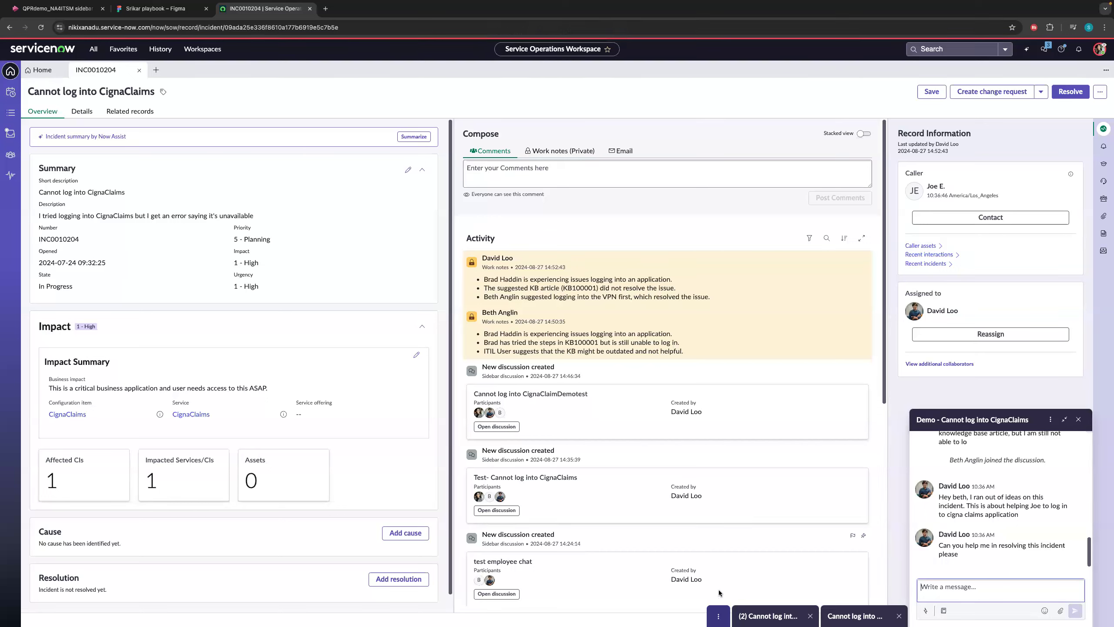
Step: Send the /Summarize quick action so Now Assist summarizes the Demo discussion
{"action": "scroll", "coordinate": [984, 506], "scroll_direction": "up", "scroll_amount": 6}
{"action": "scroll", "coordinate": [984, 511], "scroll_direction": "down", "scroll_amount": 5}
{"action": "scroll", "coordinate": [983, 512], "scroll_direction": "down", "scroll_amount": 3}
{"action": "scroll", "coordinate": [976, 519], "scroll_direction": "up", "scroll_amount": 3}
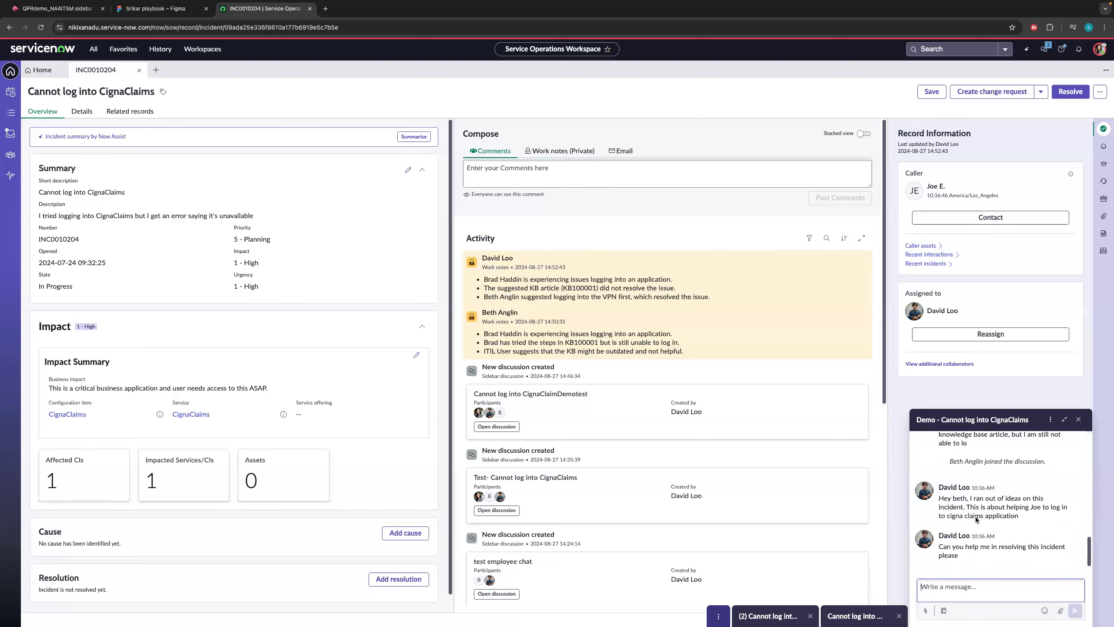
{"action": "left_click", "coordinate": [928, 612]}
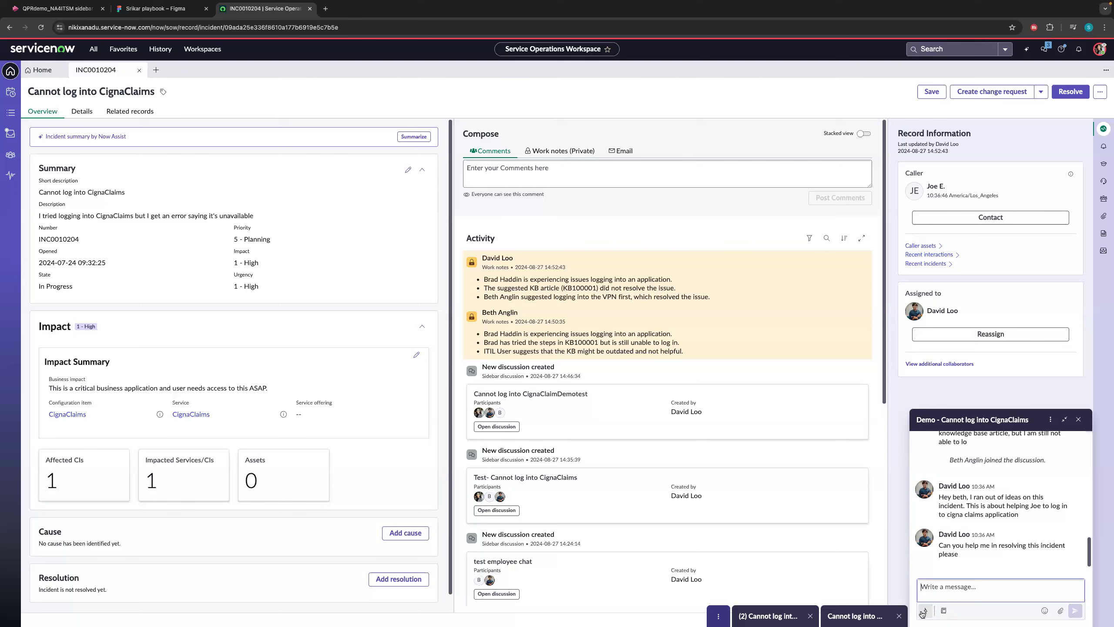
{"action": "left_click", "coordinate": [924, 612]}
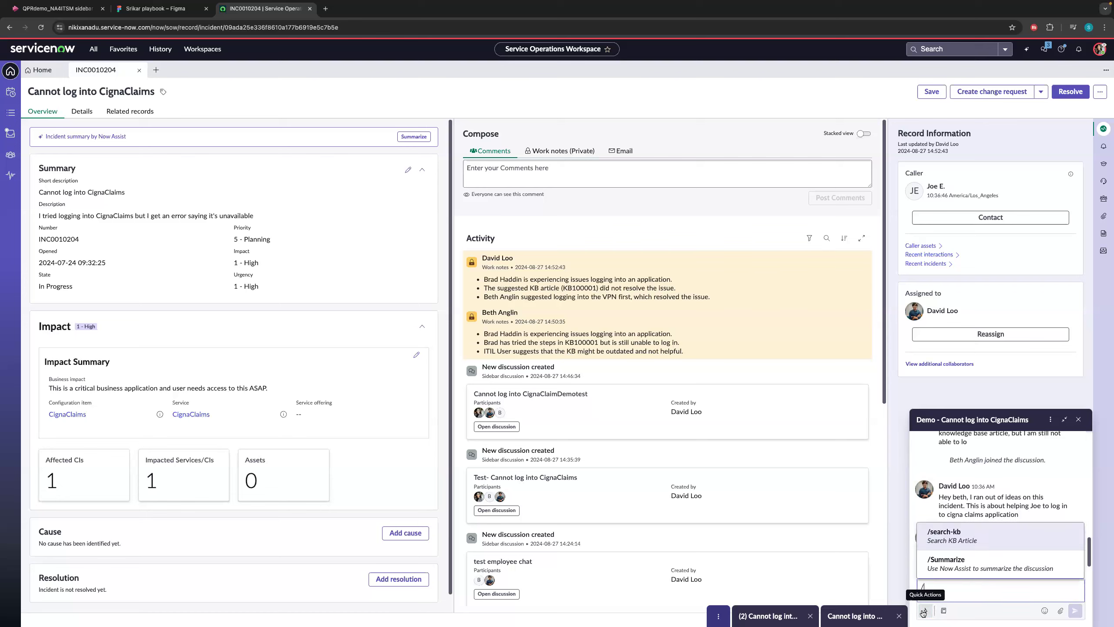
{"action": "left_click", "coordinate": [947, 570]}
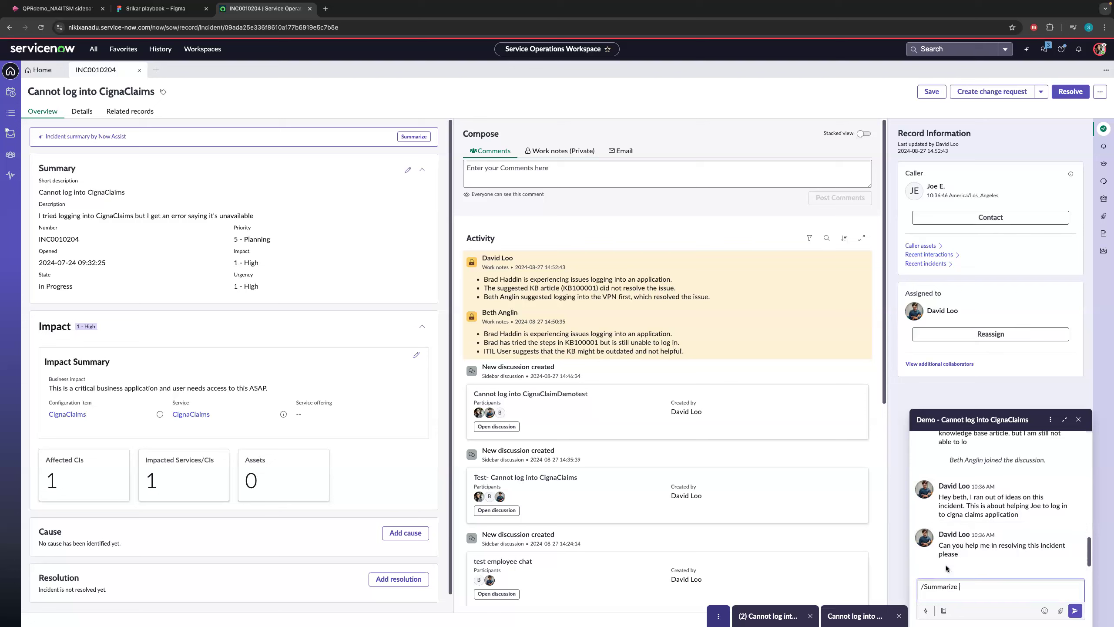
{"action": "left_click", "coordinate": [1076, 612]}
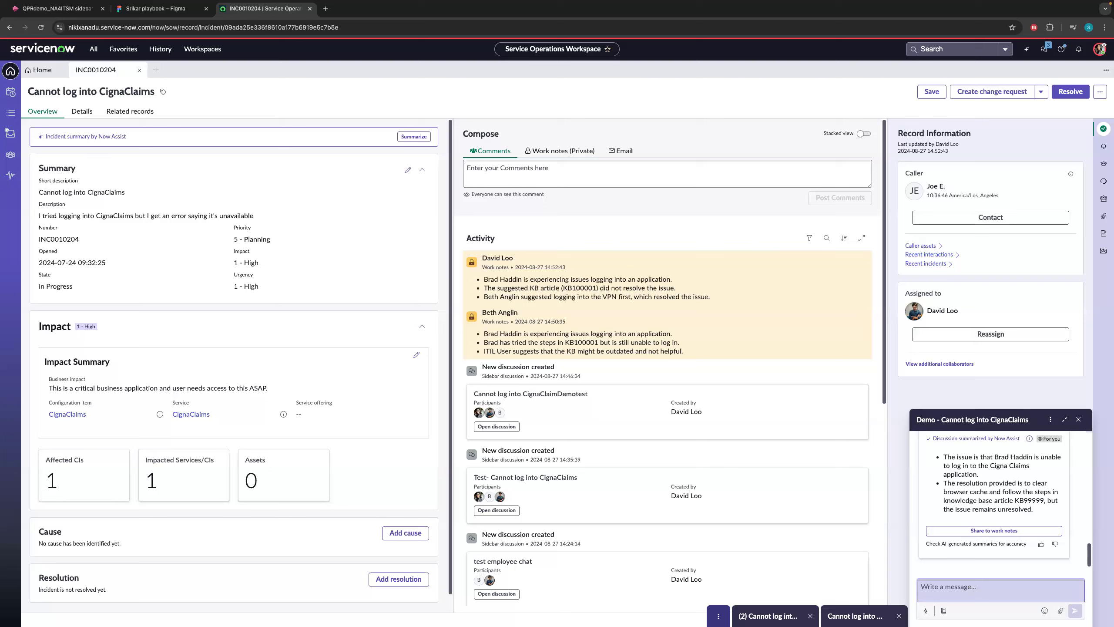
Step: Reply asking the other agent to have the employee log into the cloud VPN and retry the Cigna Claims application
{"action": "type", "text": "Hey David, would you ask the employ"}
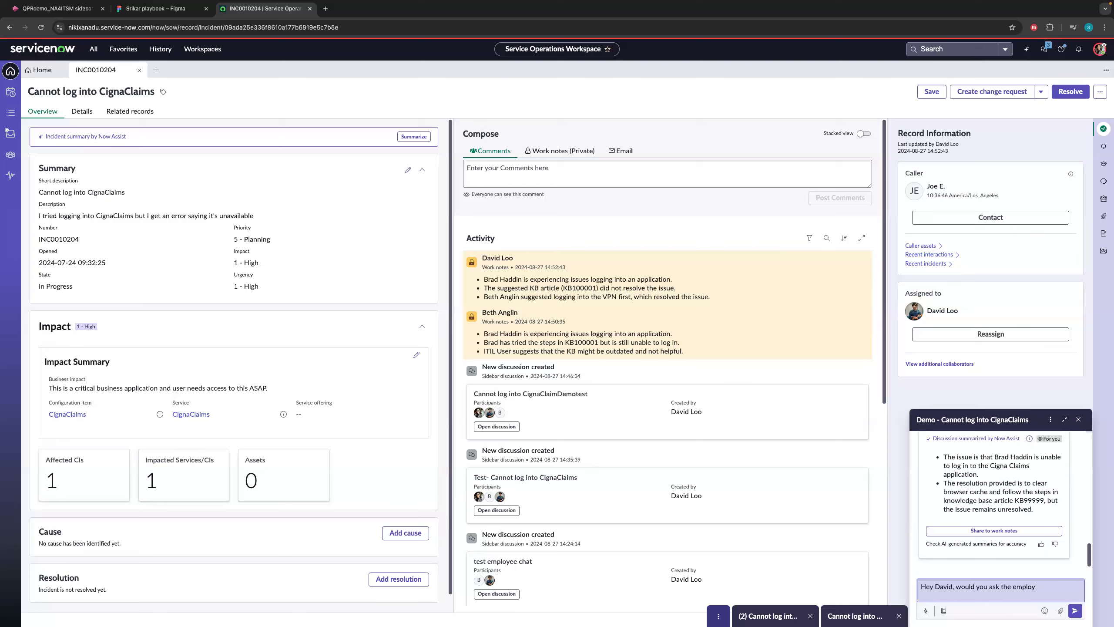
{"action": "type", "text": "ee to login to the cloud "}
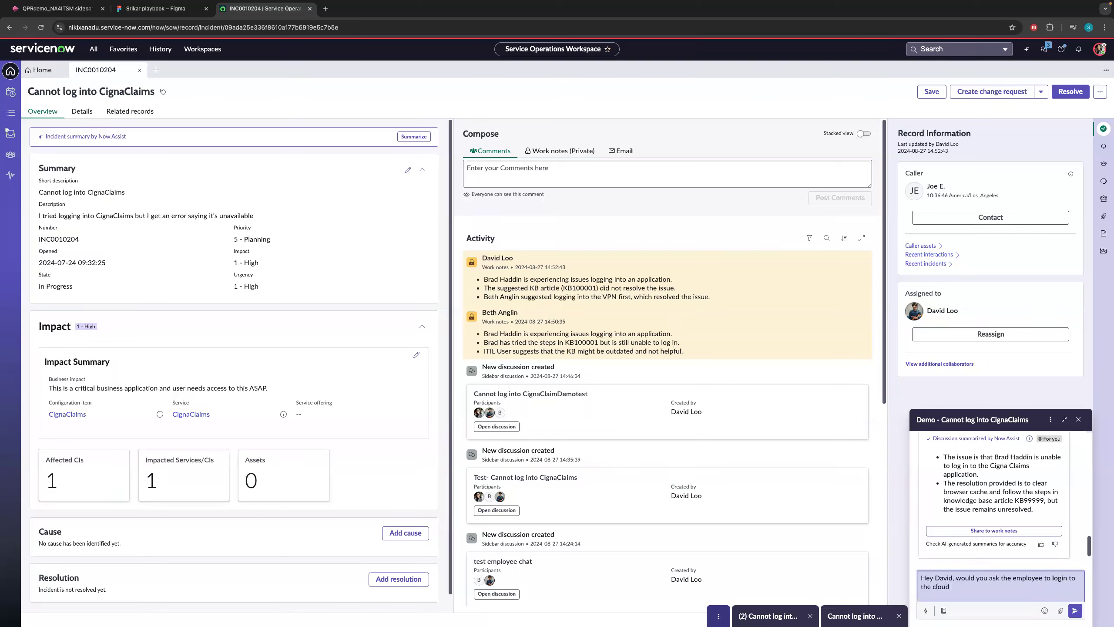
{"action": "type", "text": "VP"}
{"action": "key", "text": "BackSpace"}
{"action": "key", "text": "BackSpace"}
{"action": "type", "text": "vpn and tru ty to login to the ciogna la"}
{"action": "key", "text": "BackSpace"}
{"action": "key", "text": "BackSpace"}
{"action": "type", "text": "claims application again"}
{"action": "key", "text": "Return"}
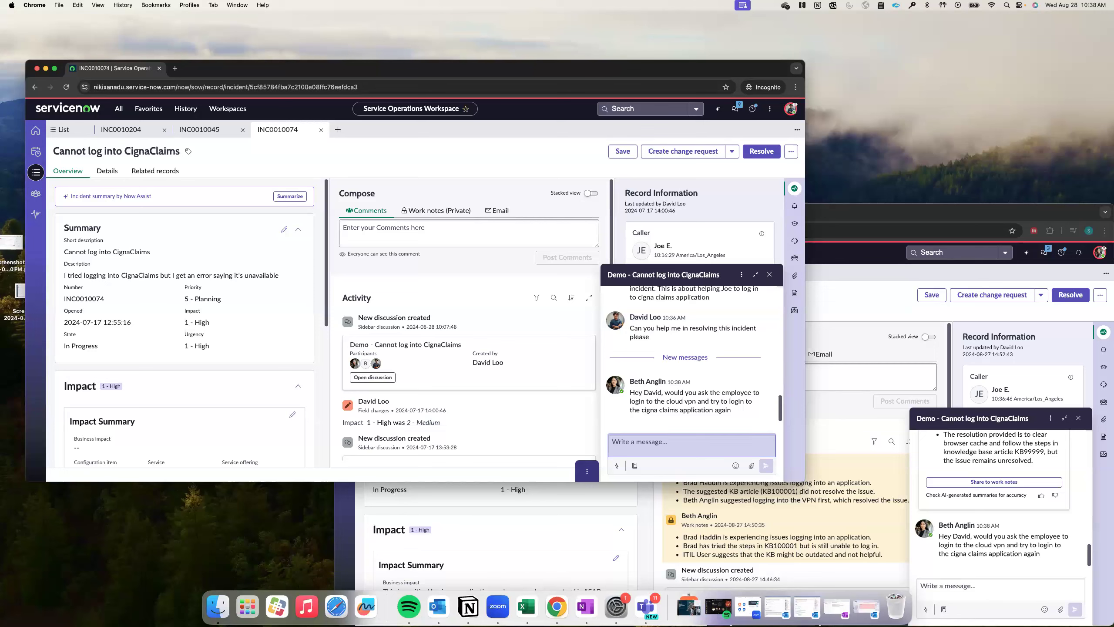
Step: From the INC0010074 window, reply asking the caller to log into the VPN and retry the application
{"action": "type", "text": "Joe, can you"}
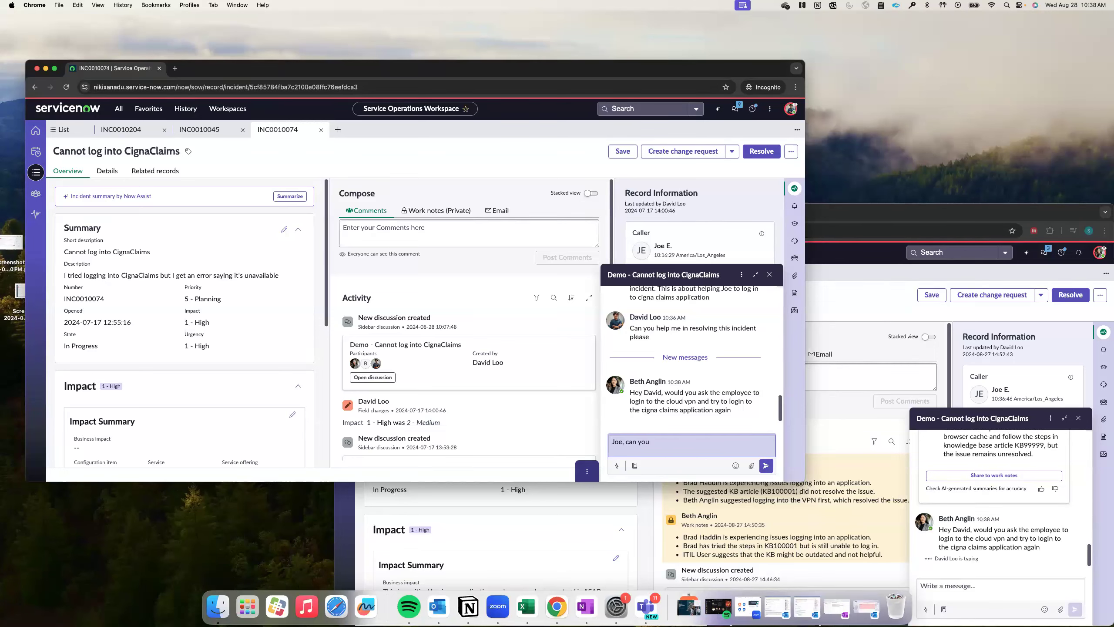
{"action": "type", "text": " try to login to"}
{"action": "type", "text": " the vpn and"}
{"action": "type", "text": " retry l"}
{"action": "type", "text": " og"}
{"action": "type", "text": " loggin into the "}
{"action": "type", "text": "app"}
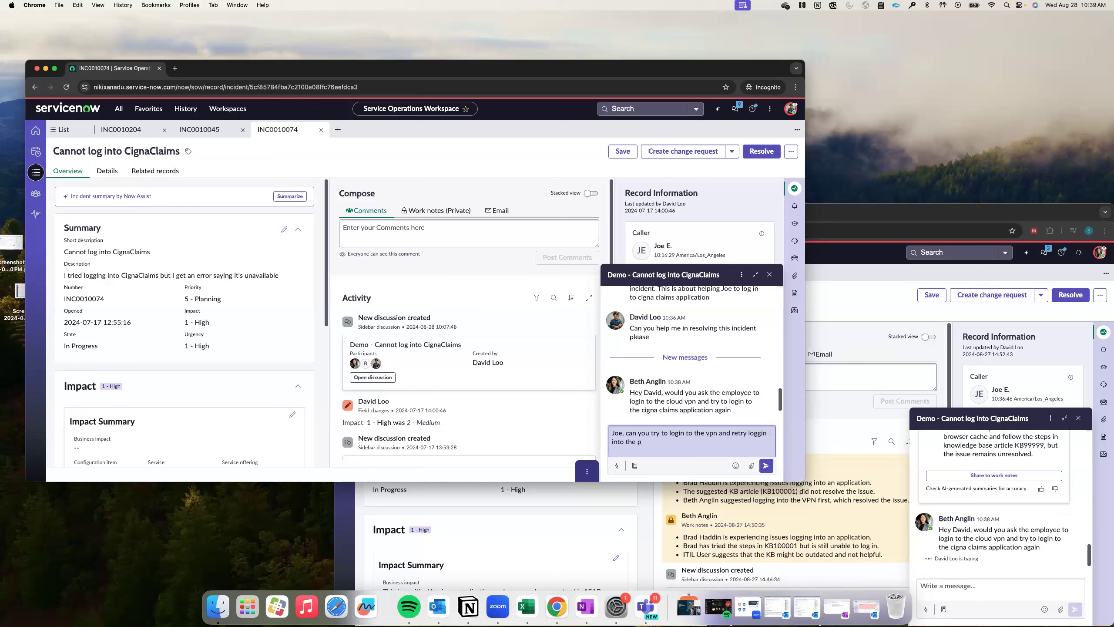
{"action": "type", "text": "lication"}
{"action": "key", "text": "Return"}
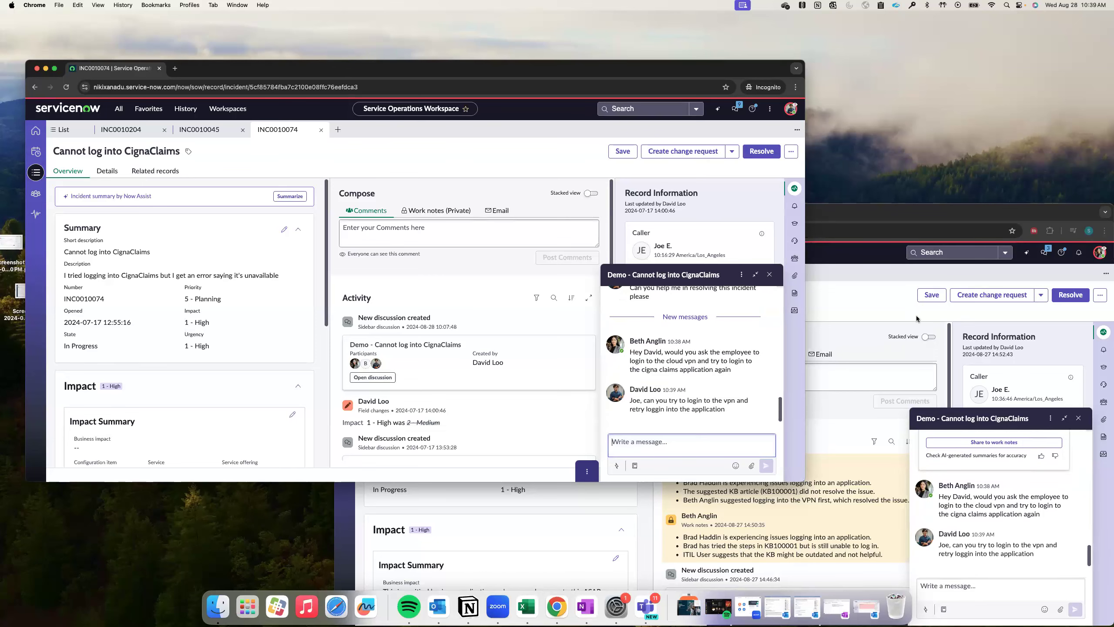
{"action": "left_click", "coordinate": [874, 310]}
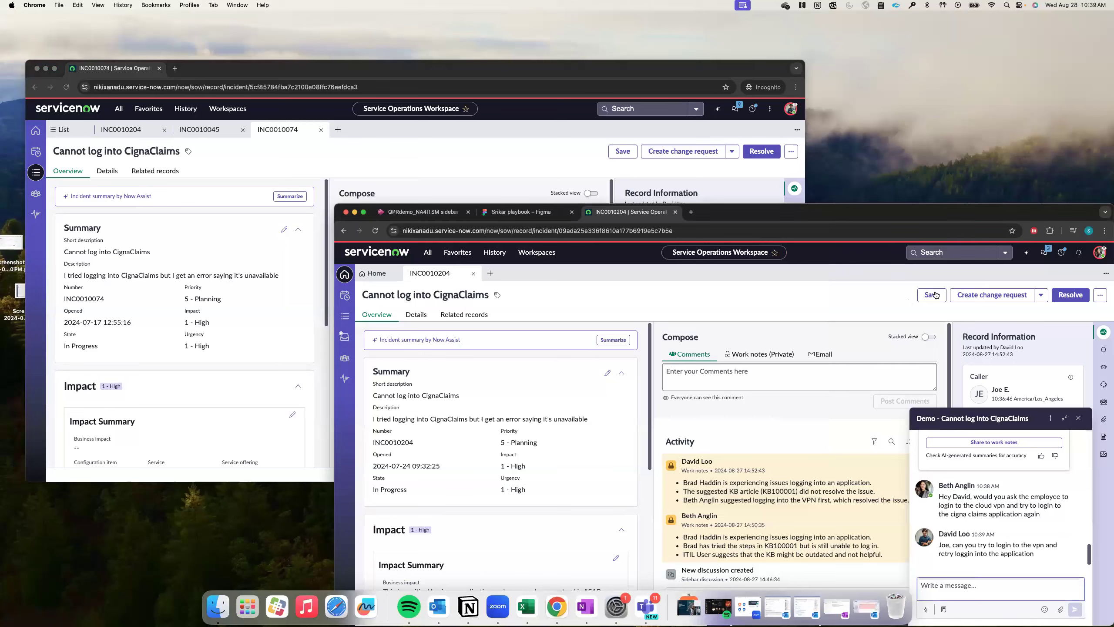
Step: Impersonate the caller from the profile avatar menu to view their home overview page
{"action": "left_click", "coordinate": [1099, 252]}
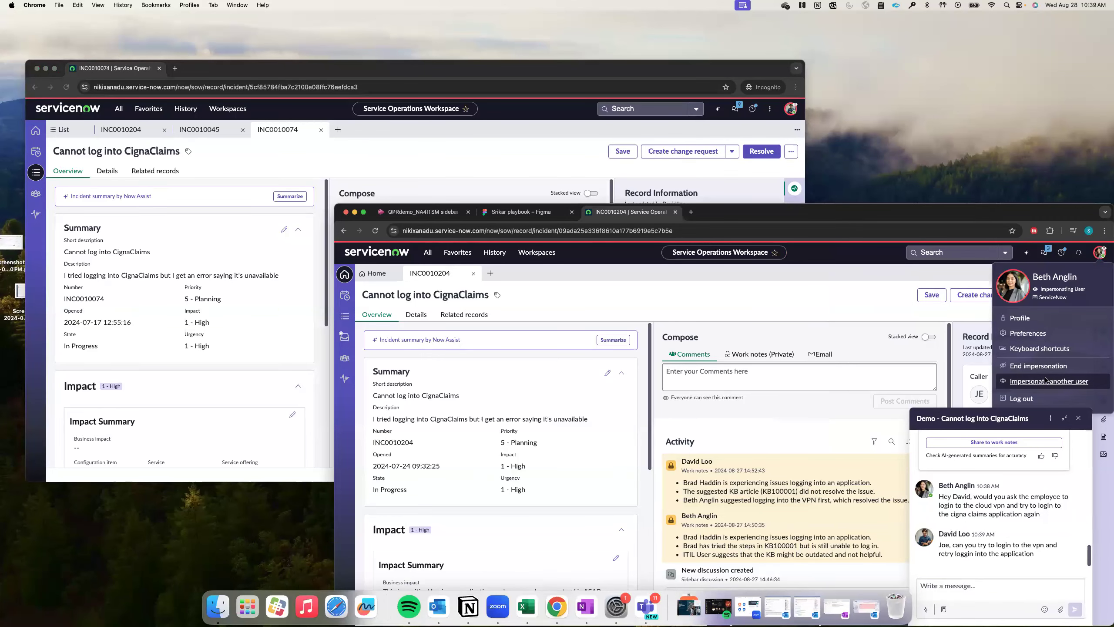
{"action": "left_click", "coordinate": [1046, 379]}
{"action": "left_click", "coordinate": [755, 491]}
{"action": "left_click", "coordinate": [801, 537]}
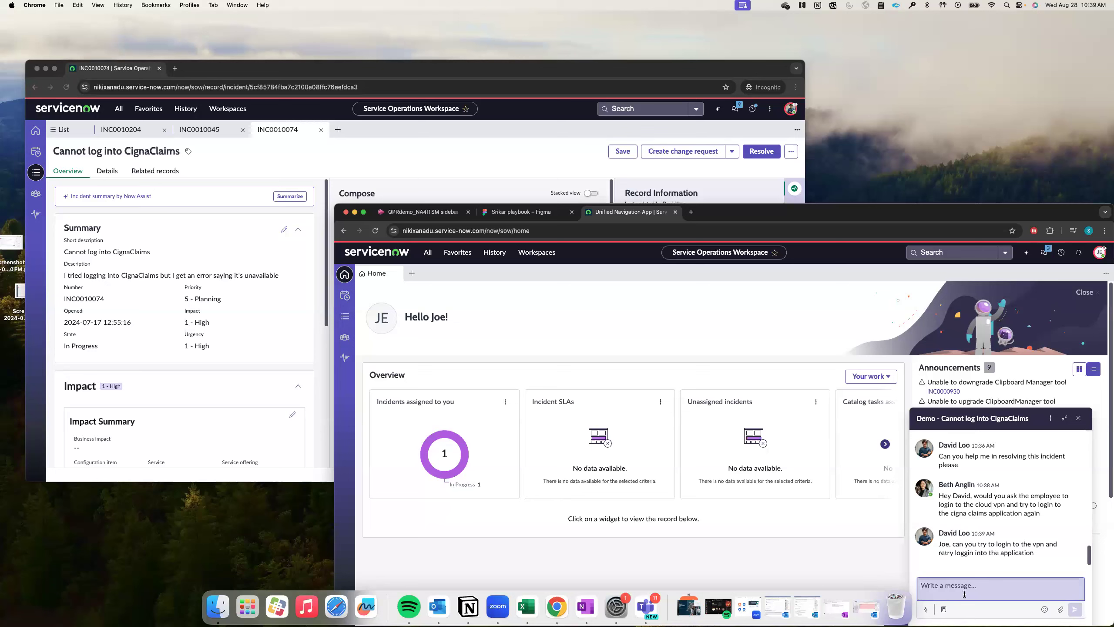
Step: Post chat replies 'Hey, I am able to login into the application after I logged in to my cloud vpn' and 'thanks for all the help'
{"action": "type", "text": "Hey, I am able to login intot"}
{"action": "key", "text": "BackSpace"}
{"action": "key", "text": "BackSpace"}
{"action": "key", "text": "BackSpace"}
{"action": "type", "text": "to the applicatio"}
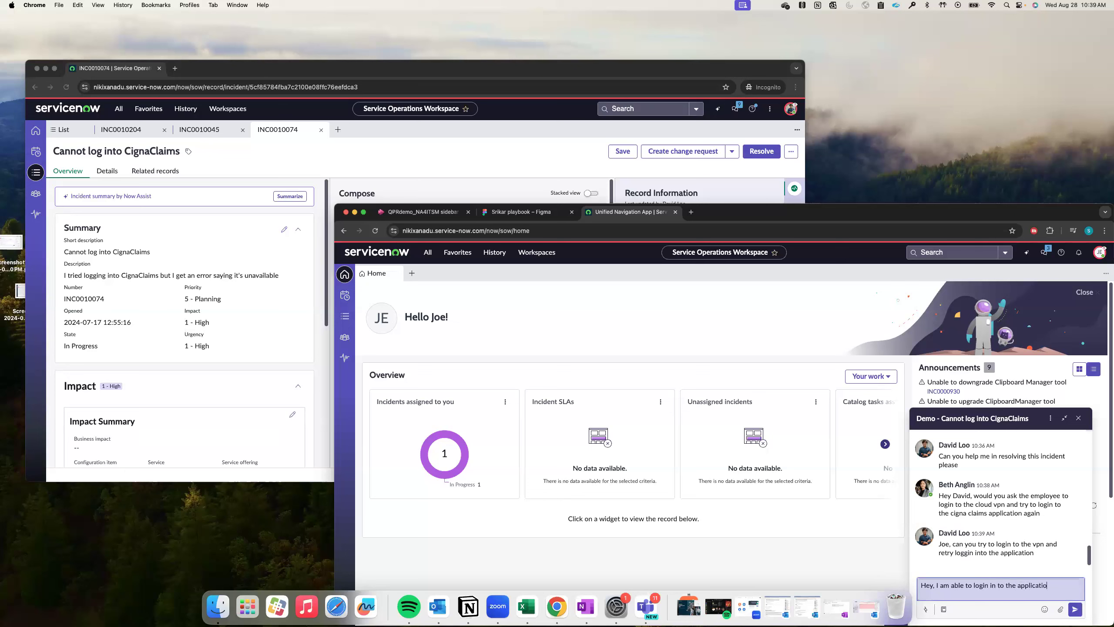
{"action": "type", "text": "n after l logged in to my clopud"}
{"action": "key", "text": "BackSpace"}
{"action": "key", "text": "BackSpace"}
{"action": "key", "text": "BackSpace"}
{"action": "type", "text": "ud vpn"}
{"action": "key", "text": "Return"}
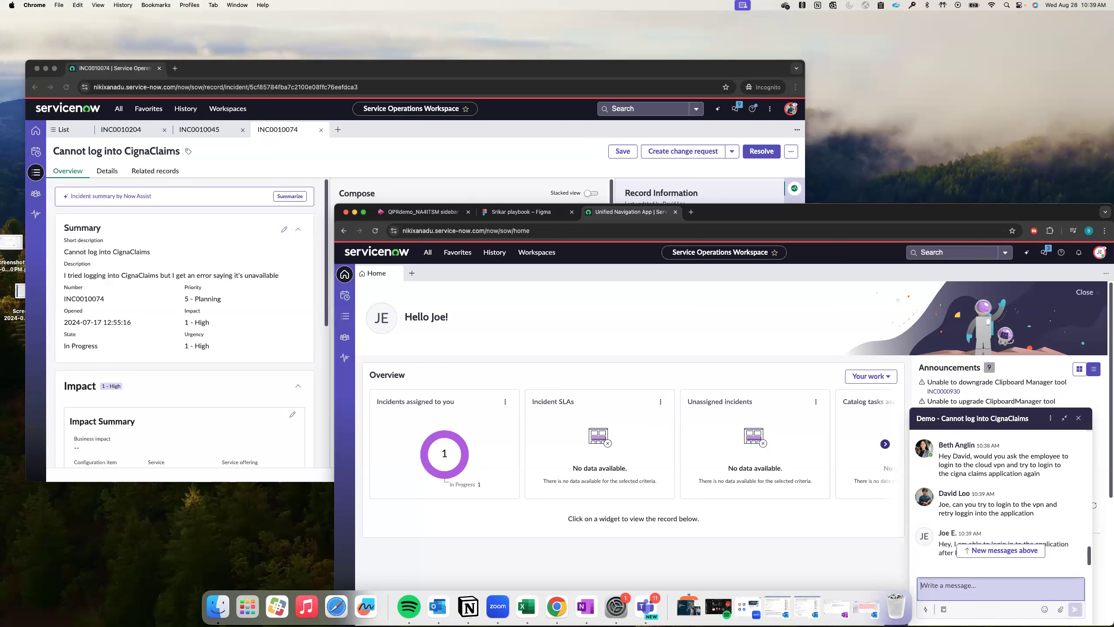
{"action": "type", "text": "thanks for all the help"}
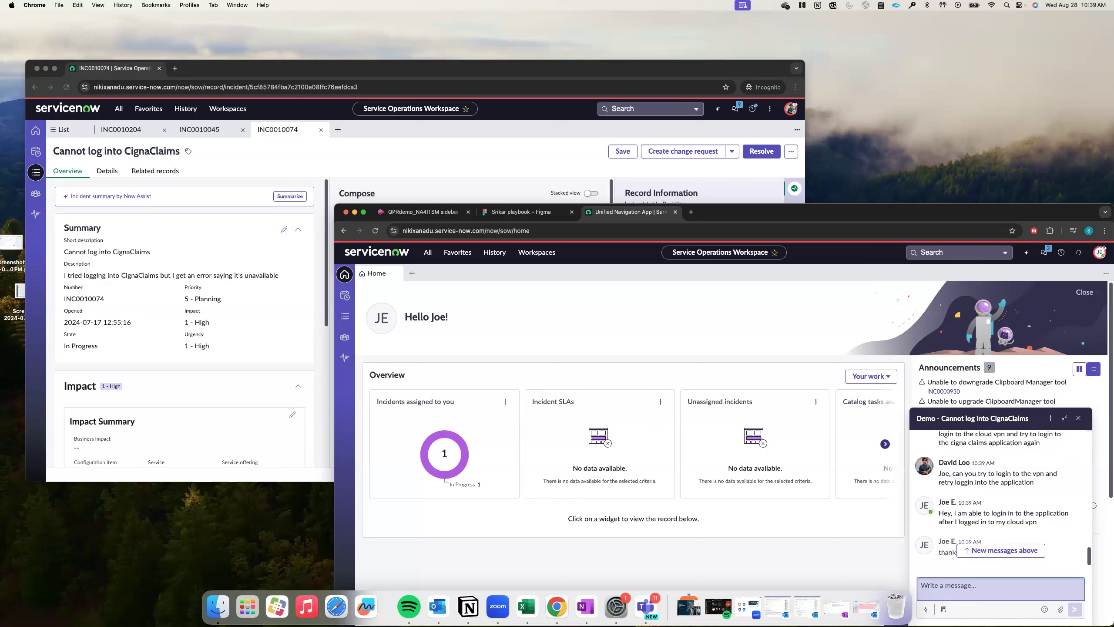
{"action": "key", "text": "Return"}
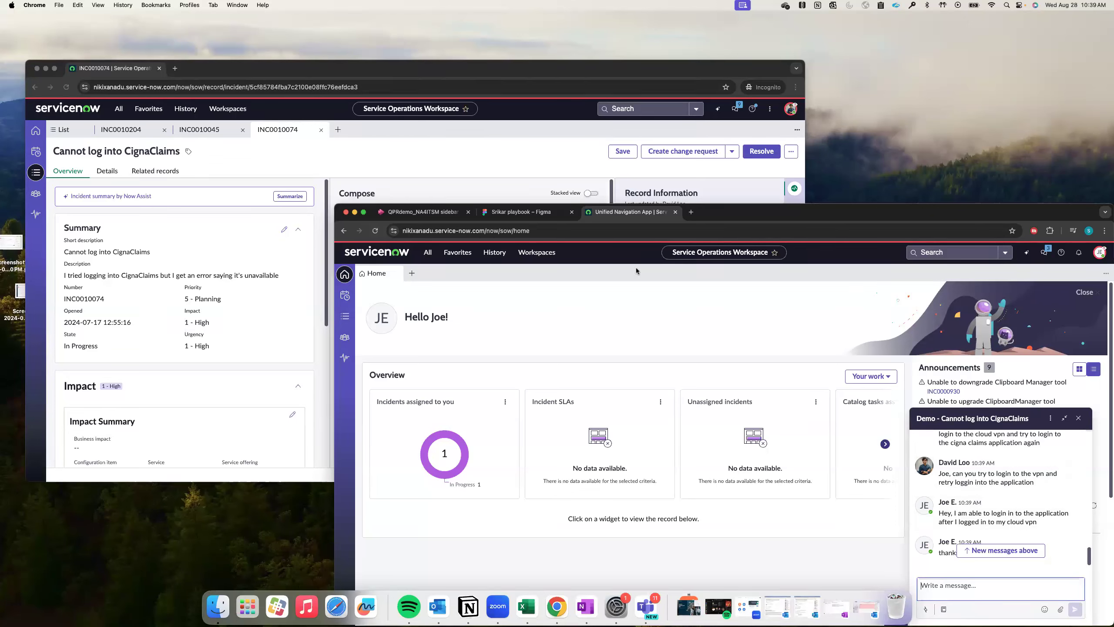
Step: Bring incident INC0010074 forward, then open and cancel its Resolve form
{"action": "left_click", "coordinate": [533, 167]}
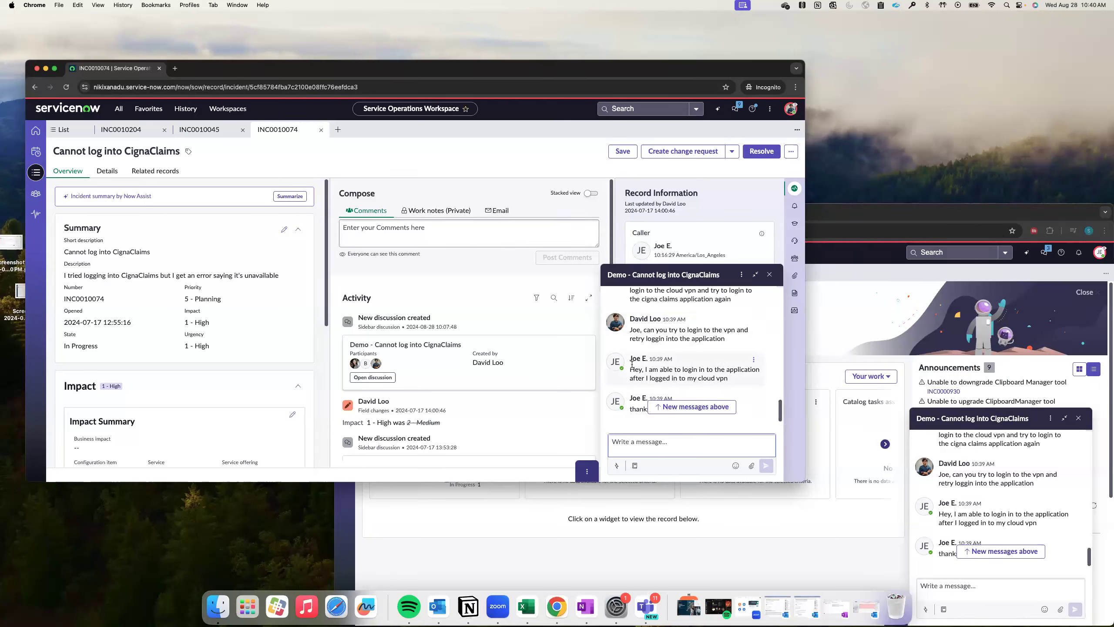
{"action": "scroll", "coordinate": [684, 351], "scroll_direction": "up", "scroll_amount": 5}
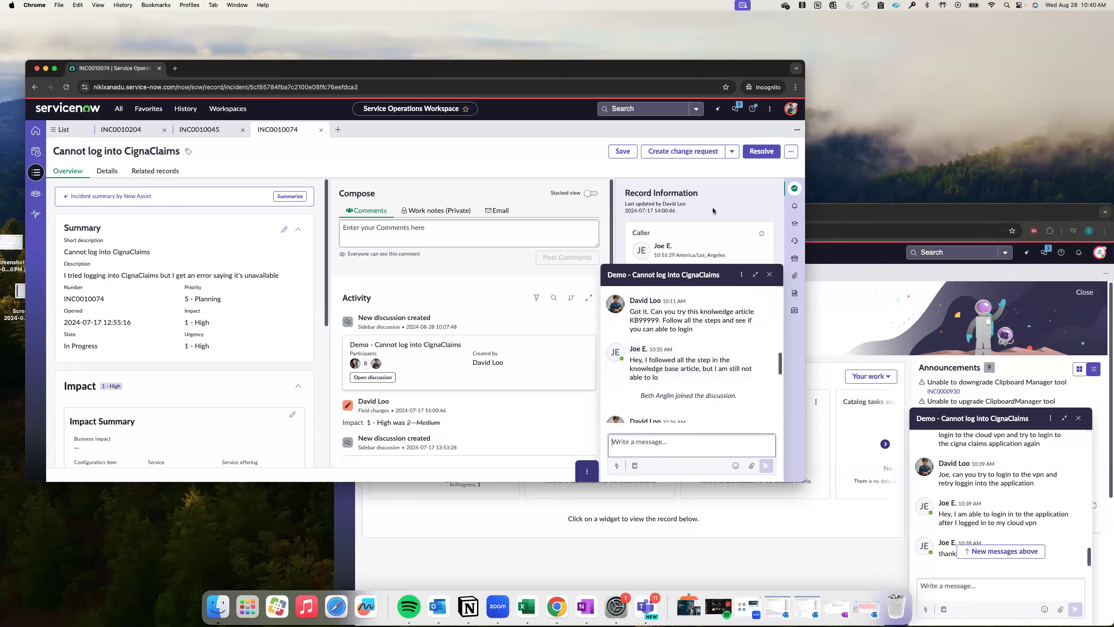
{"action": "left_click", "coordinate": [761, 151]}
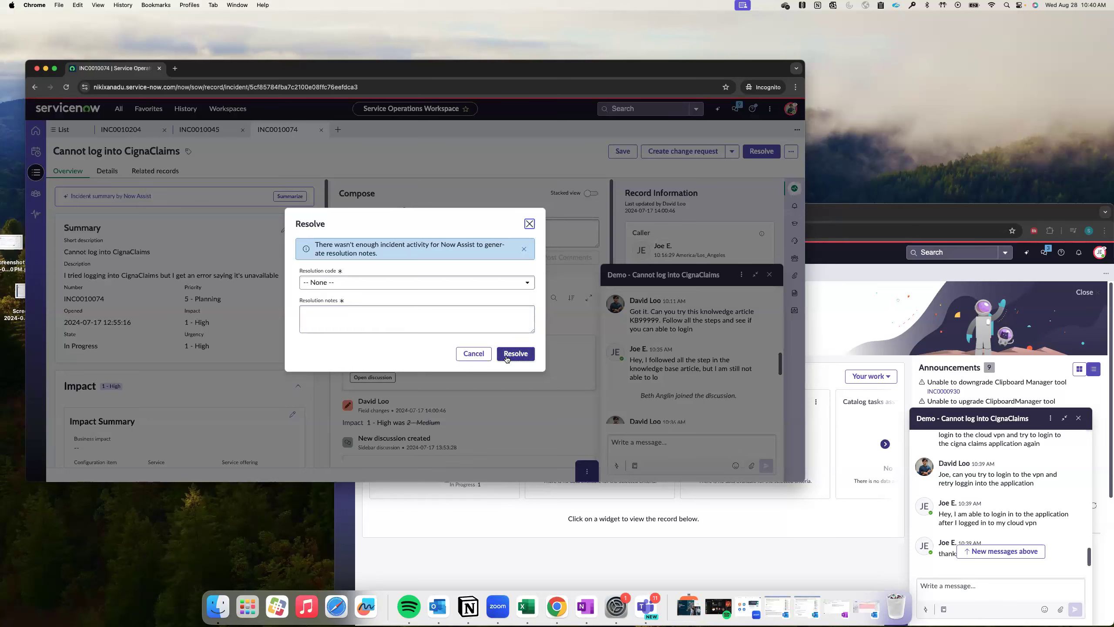
{"action": "left_click", "coordinate": [529, 224]}
Step: Send /Summarize in the discussion chat and select the Now Assist Issue and Resolution summary
{"action": "left_click", "coordinate": [634, 448]}
{"action": "type", "text": "/"}
{"action": "key", "text": "Down"}
{"action": "key", "text": "Return"}
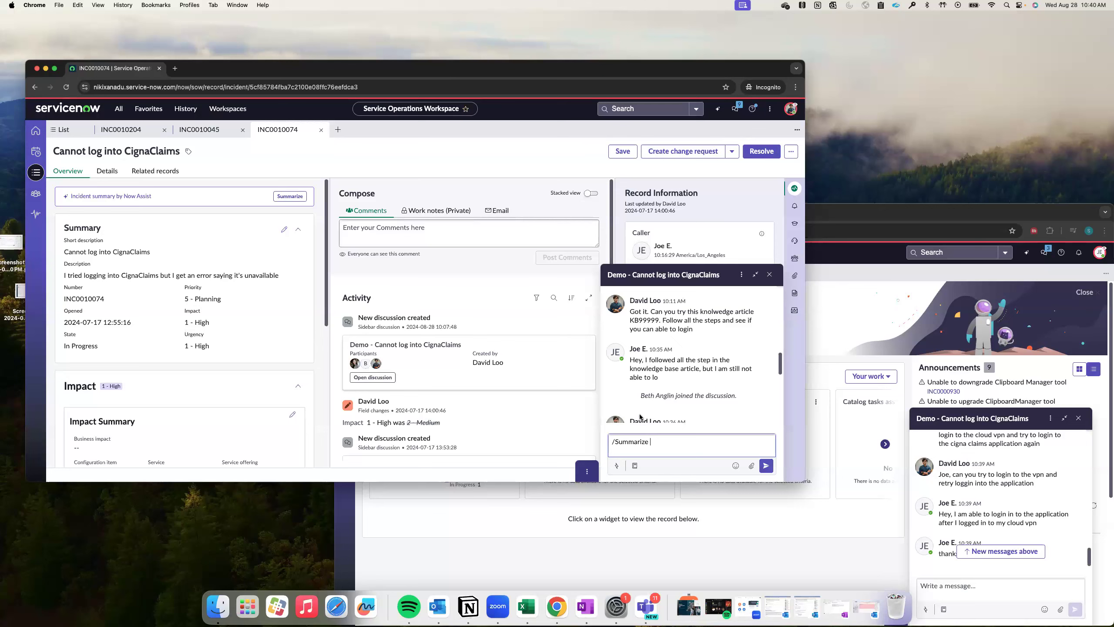
{"action": "left_click", "coordinate": [766, 466]}
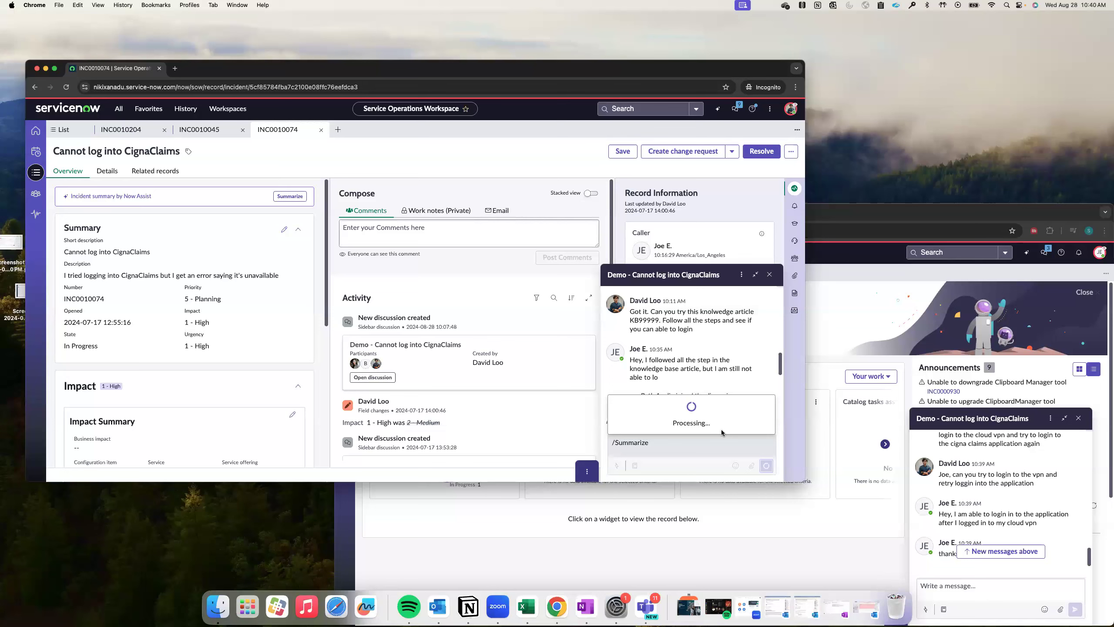
{"action": "scroll", "coordinate": [711, 395], "scroll_direction": "down", "scroll_amount": 5}
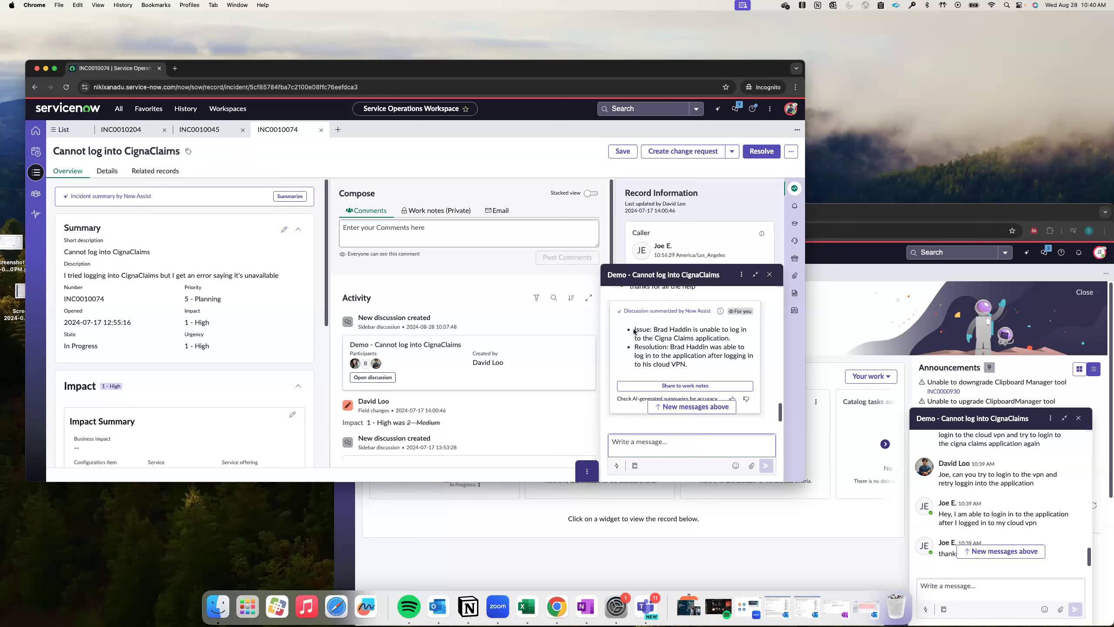
{"action": "left_click_drag", "start_coordinate": [634, 332], "coordinate": [692, 376]}
{"action": "key", "text": "super+c"}
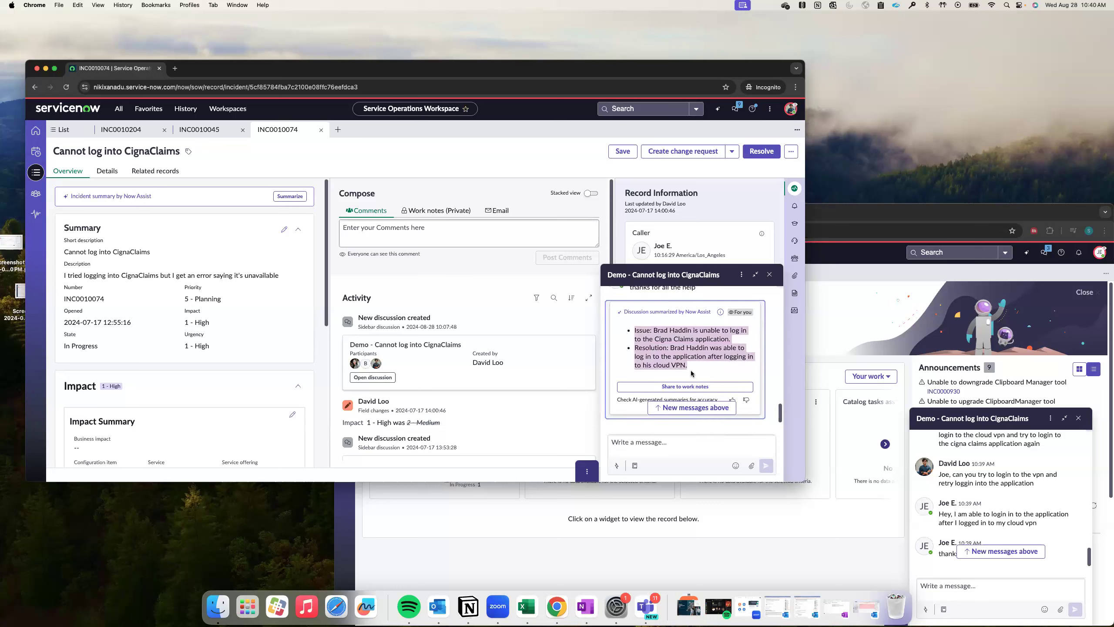
Step: Resolve INC0010074 with code 'Solution provided' and the pasted Now Assist summary as resolution notes
{"action": "left_click", "coordinate": [751, 151]}
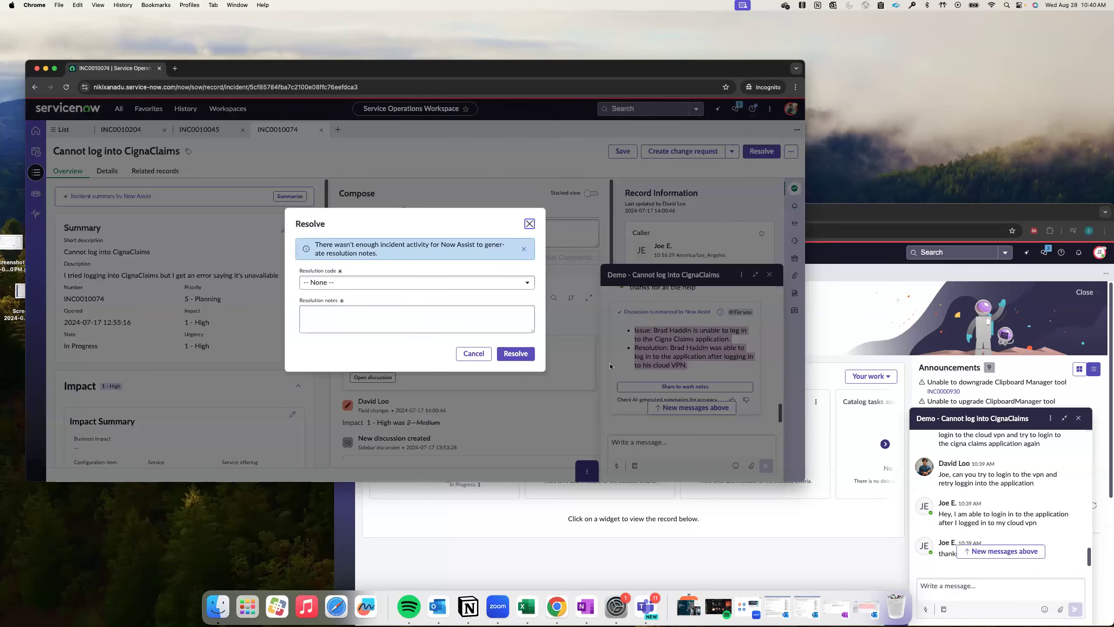
{"action": "left_click", "coordinate": [363, 324]}
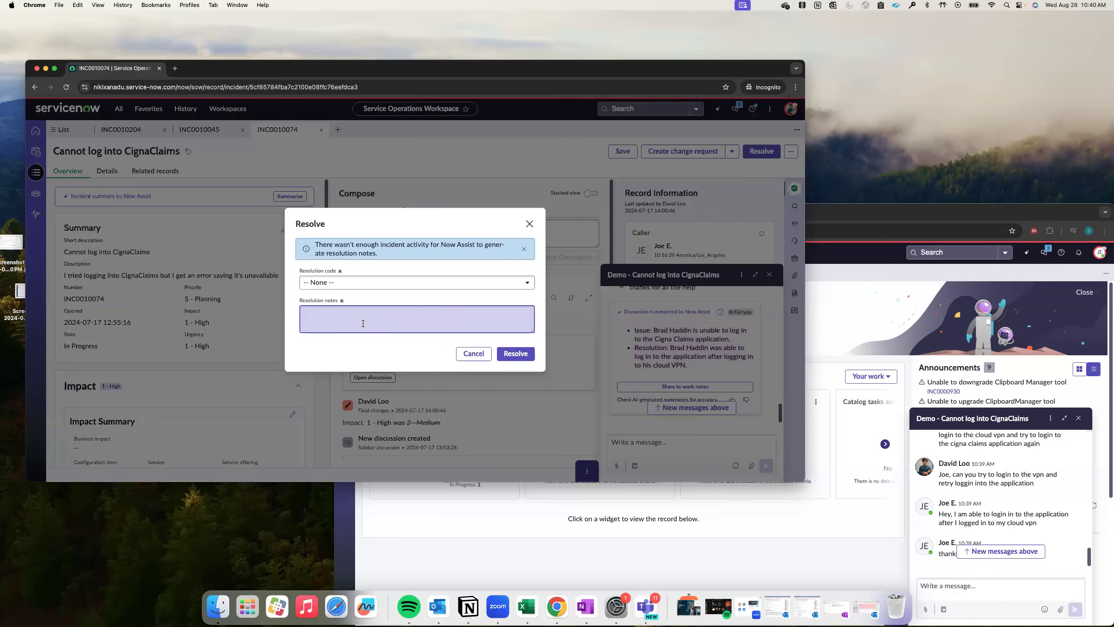
{"action": "key", "text": "super+v"}
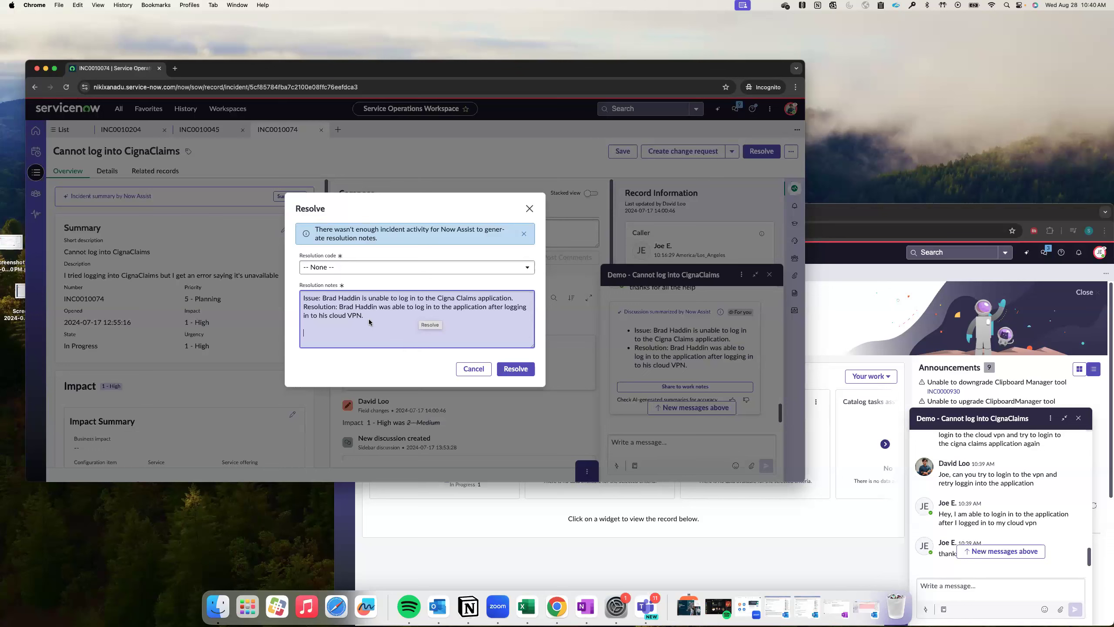
{"action": "left_click", "coordinate": [516, 368]}
{"action": "left_click", "coordinate": [392, 268]}
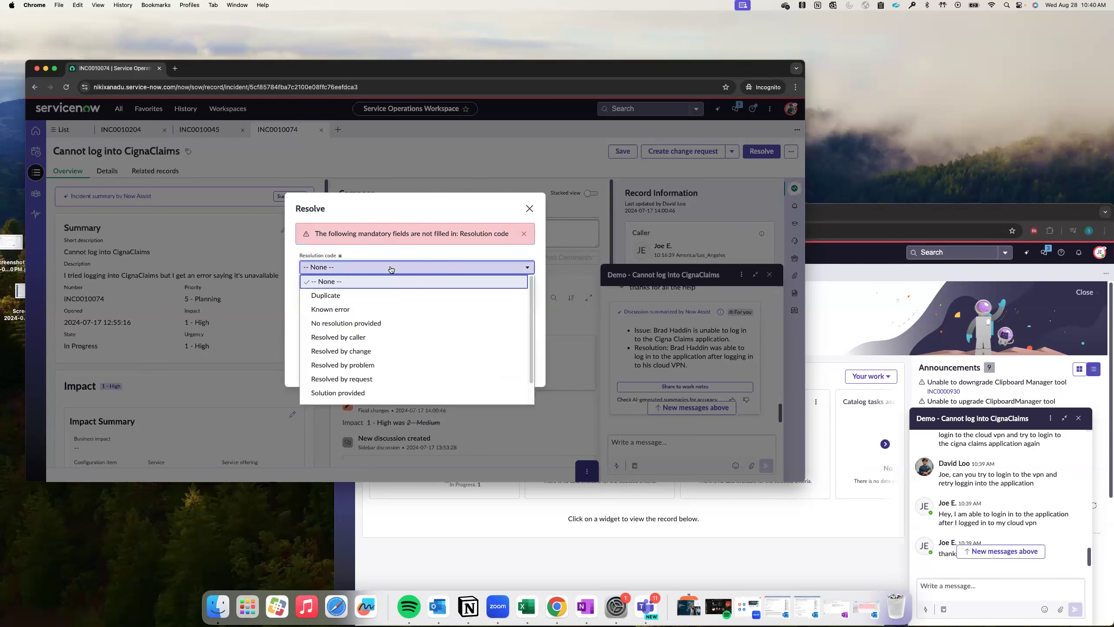
{"action": "scroll", "coordinate": [386, 368], "scroll_direction": "down", "scroll_amount": 2}
{"action": "left_click", "coordinate": [373, 371]}
{"action": "left_click", "coordinate": [513, 370]}
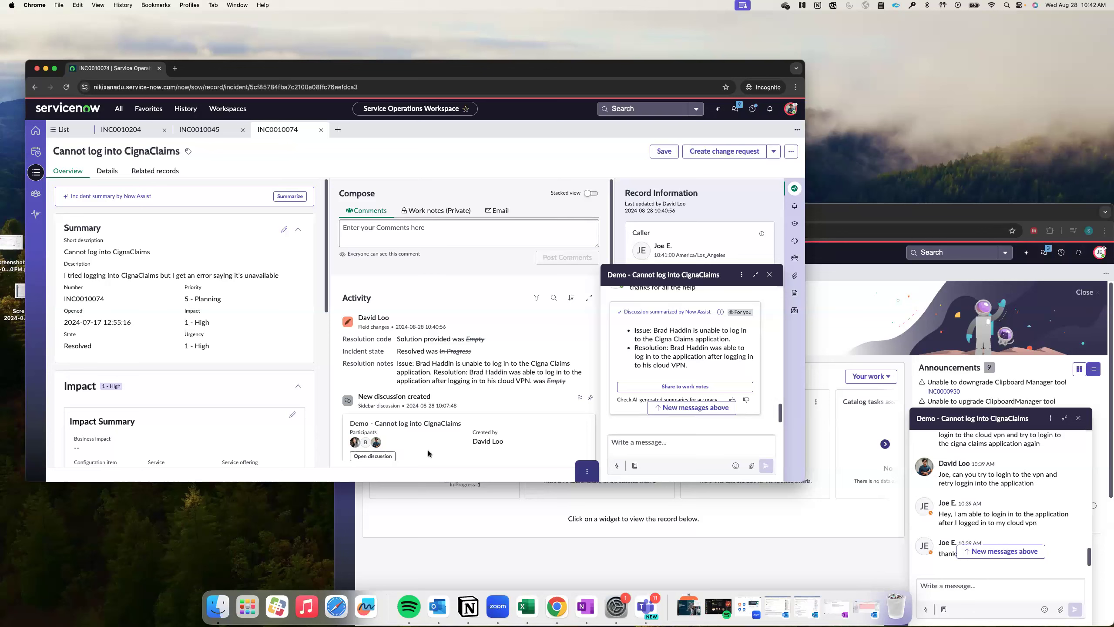
Step: Impersonate the System Administrator user from the profile menu
{"action": "left_click", "coordinate": [525, 564]}
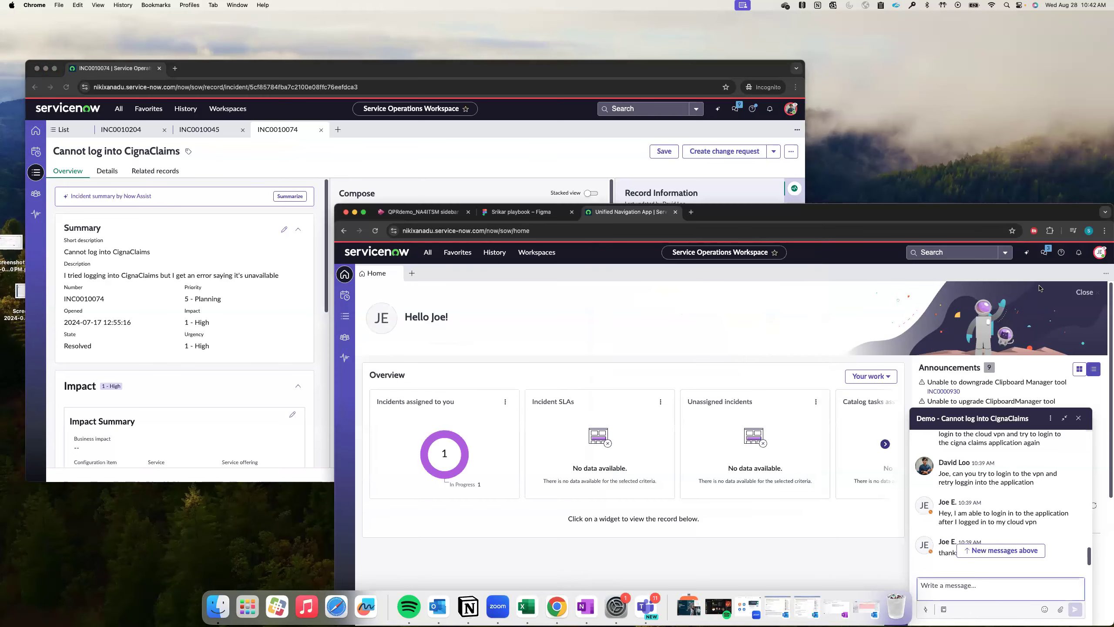
{"action": "left_click", "coordinate": [1106, 252]}
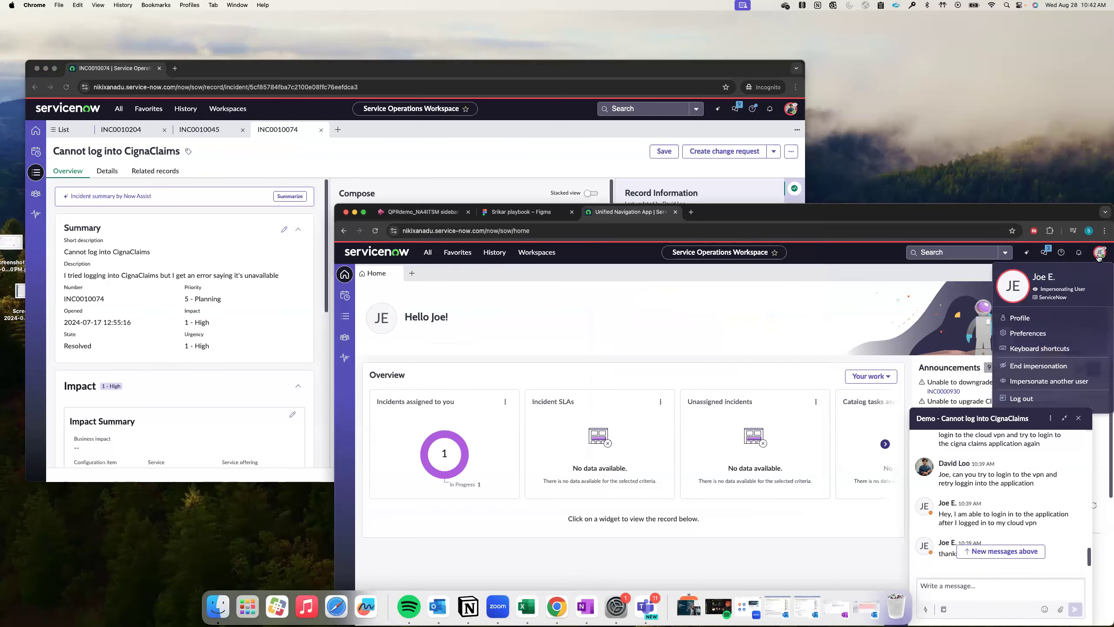
{"action": "left_click", "coordinate": [1032, 384]}
{"action": "left_click", "coordinate": [708, 431]}
{"action": "left_click", "coordinate": [800, 541]}
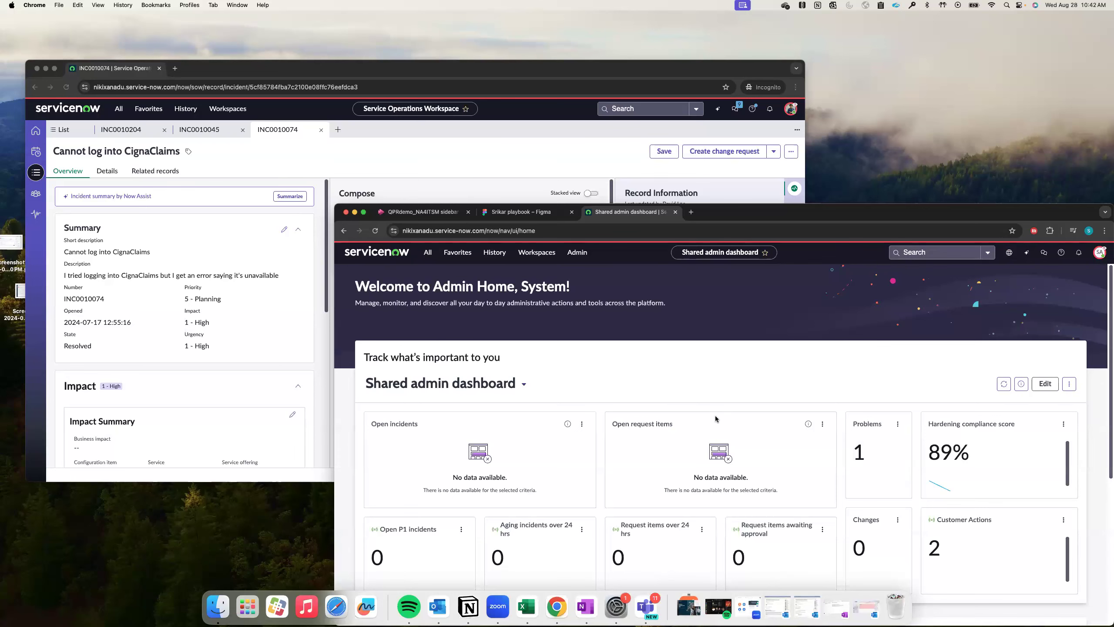
Step: Minimize the incident window, make the browser full screen, and go to Now Assist Admin
{"action": "left_click", "coordinate": [46, 69]}
{"action": "left_click", "coordinate": [363, 212]}
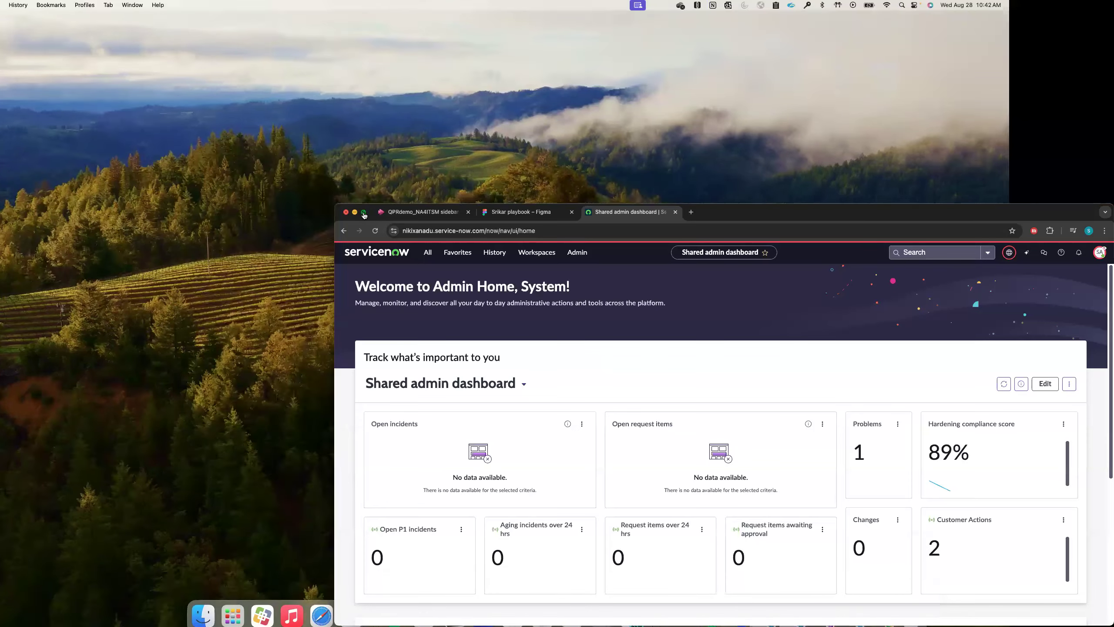
{"action": "left_click", "coordinate": [243, 49]}
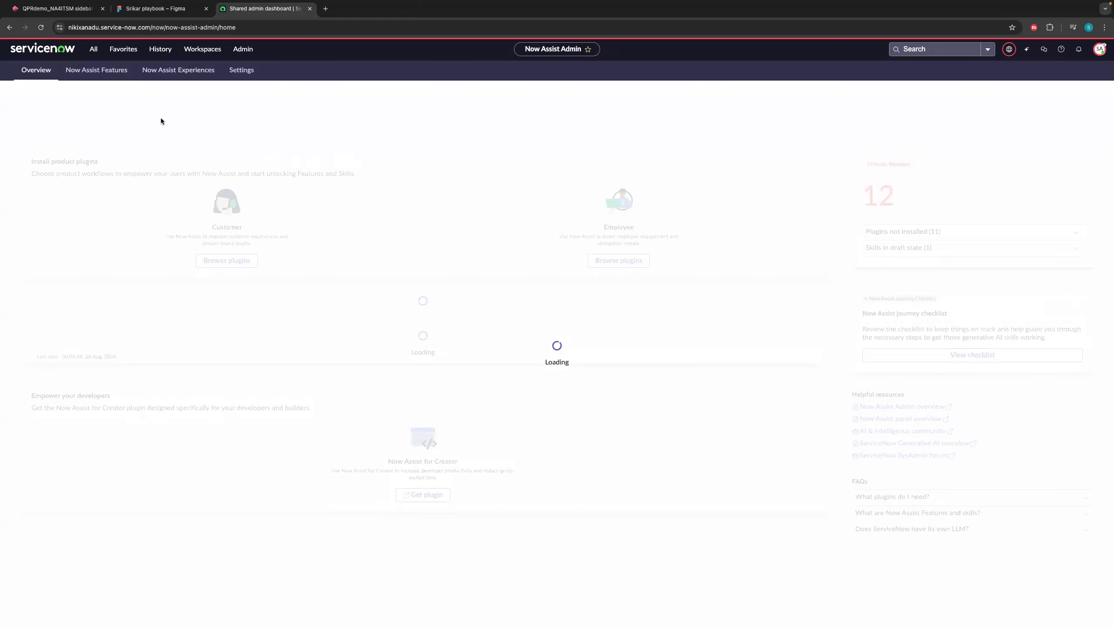
Step: In Now Assist Features, keep ITSM as the product and view details of the Chat skills
{"action": "left_click", "coordinate": [97, 73]}
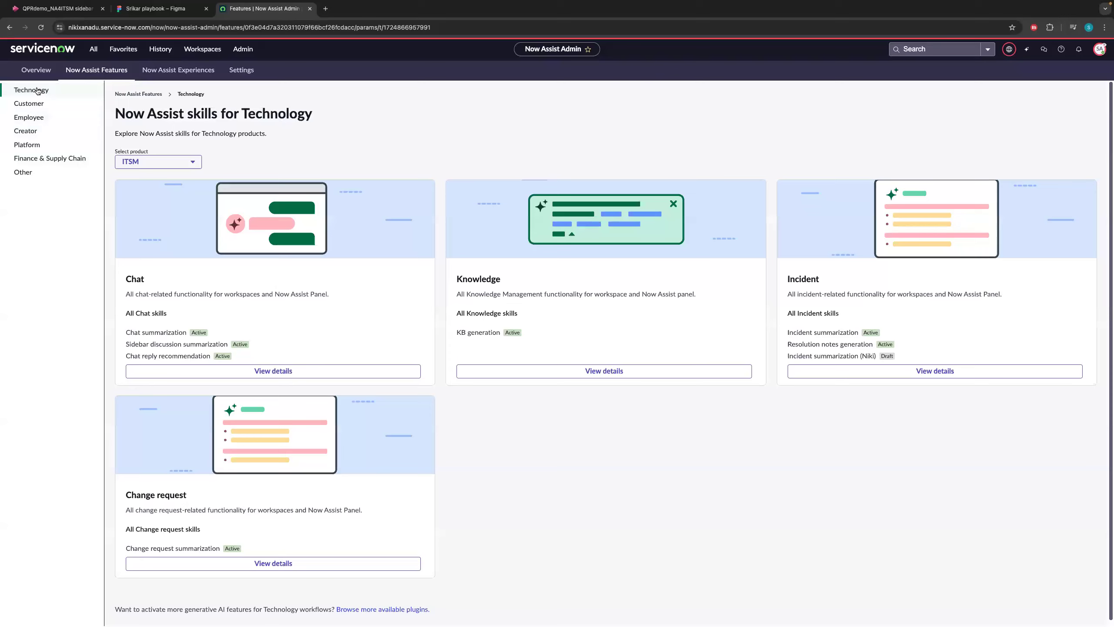
{"action": "left_click", "coordinate": [139, 166]}
{"action": "left_click", "coordinate": [261, 157]}
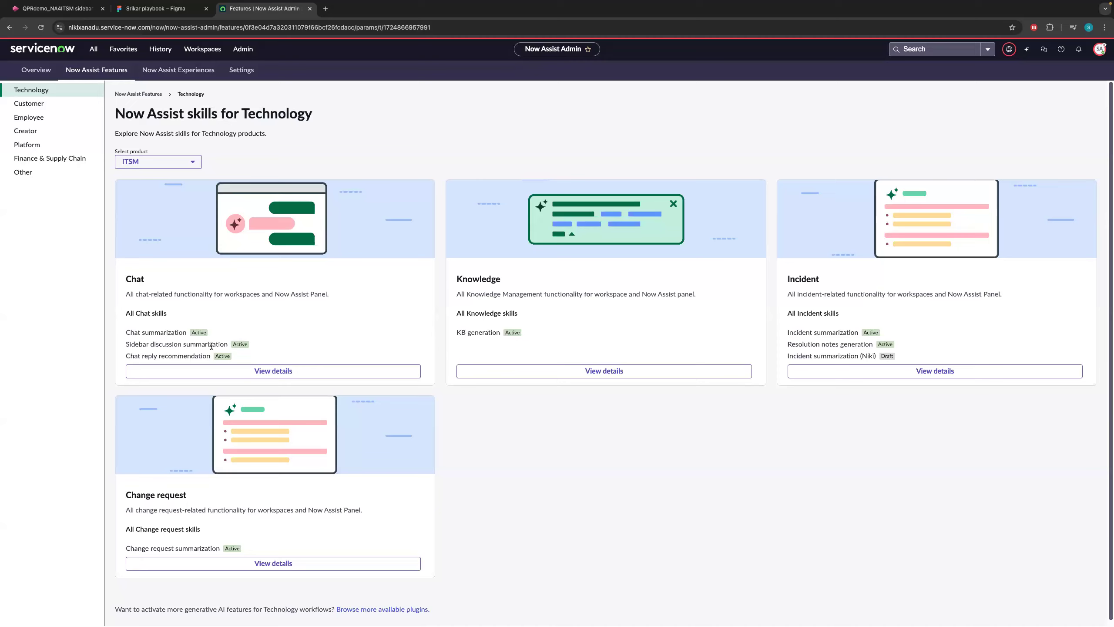
{"action": "left_click", "coordinate": [207, 370]}
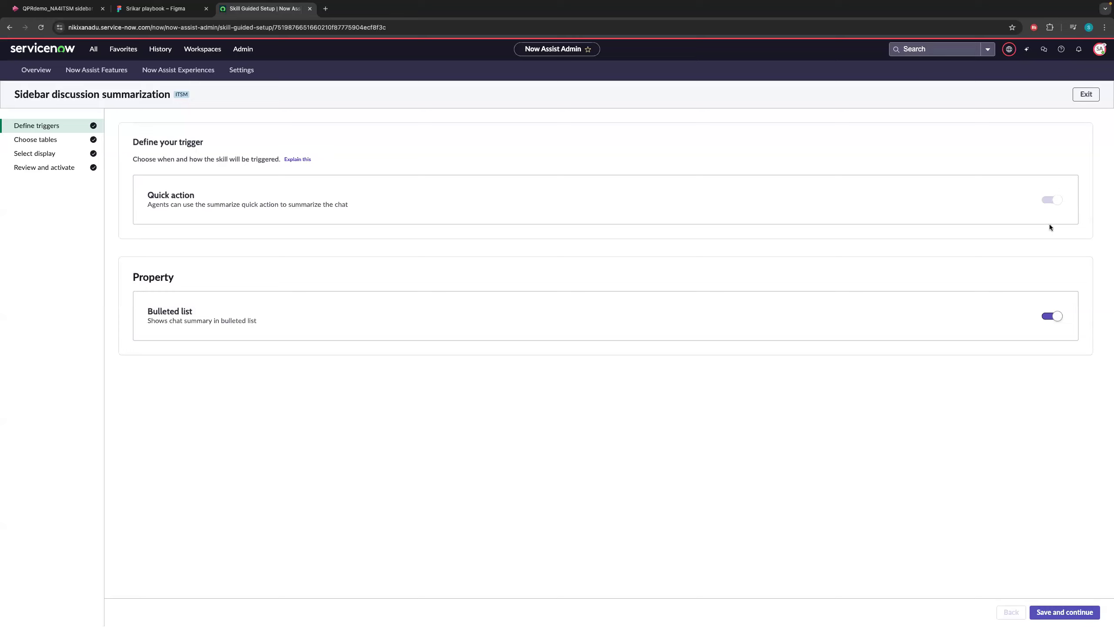
Step: Save the trigger settings, tick the Change Phase and IMAC tables, and view page 2 of tables
{"action": "left_click", "coordinate": [1068, 611]}
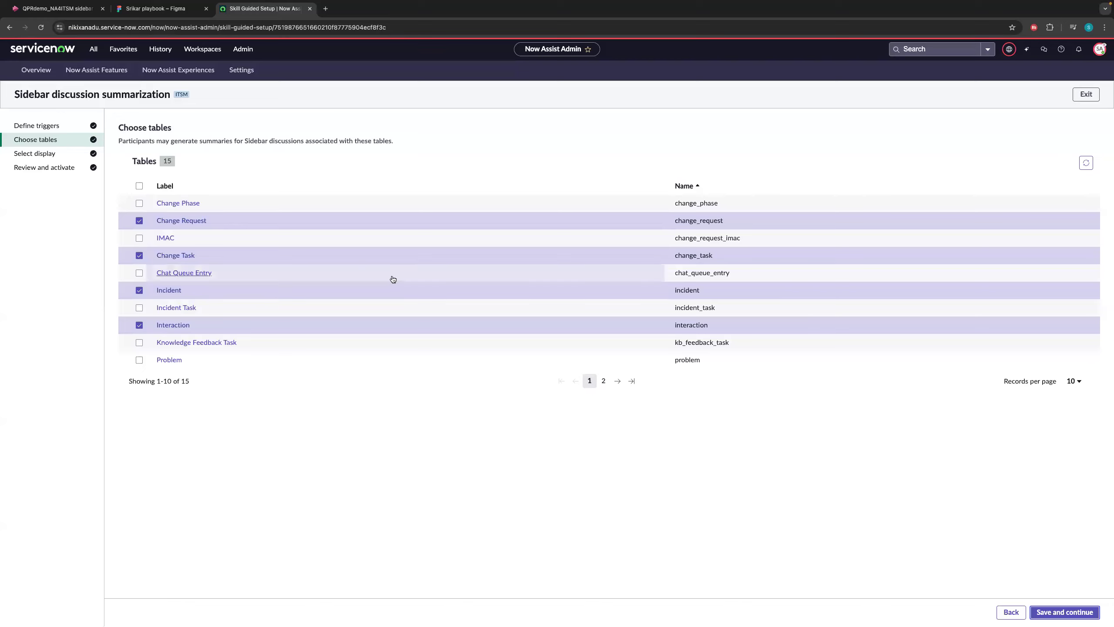
{"action": "left_click", "coordinate": [138, 204]}
{"action": "left_click", "coordinate": [139, 239]}
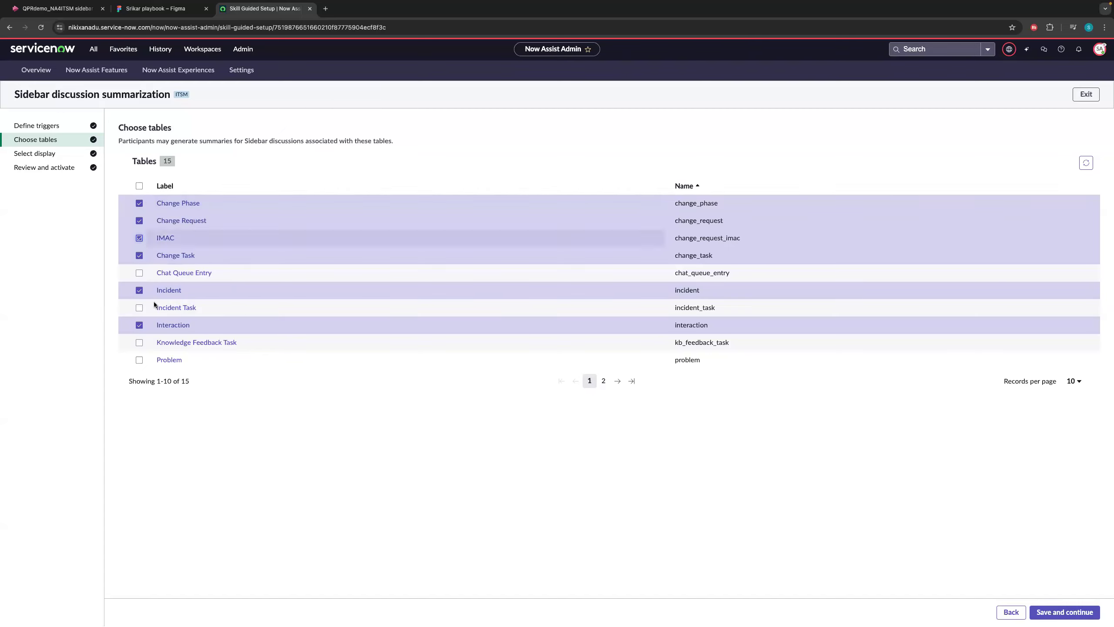
{"action": "left_click", "coordinate": [603, 381]}
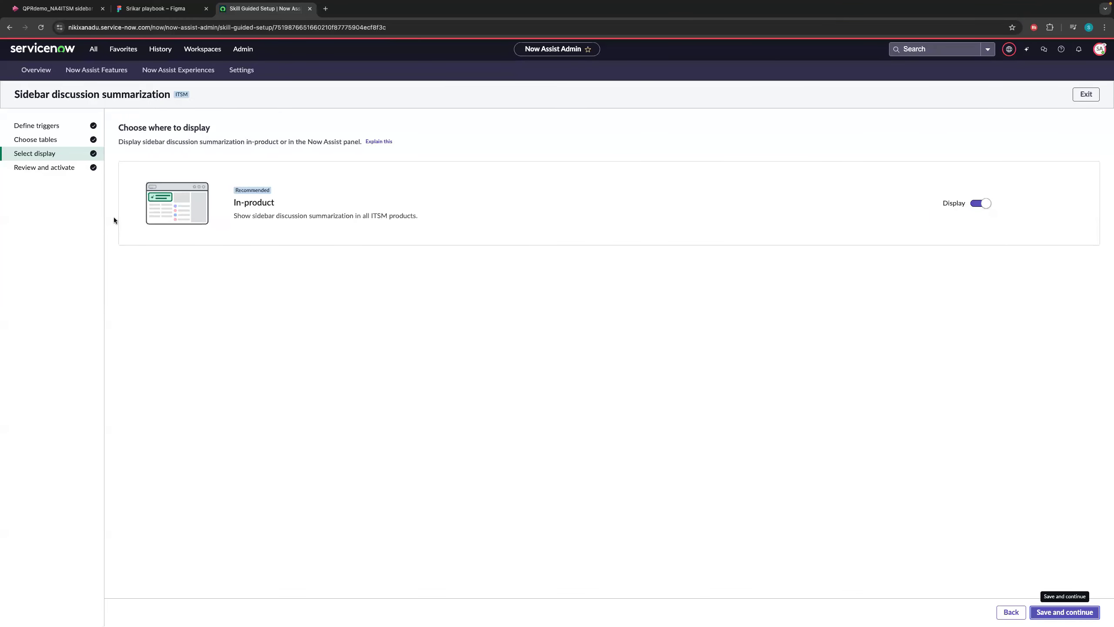
Step: Return to Choose tables and leave IMAC unticked so only Change Request, Change Task, Incident, Interaction remain
{"action": "left_click", "coordinate": [61, 141]}
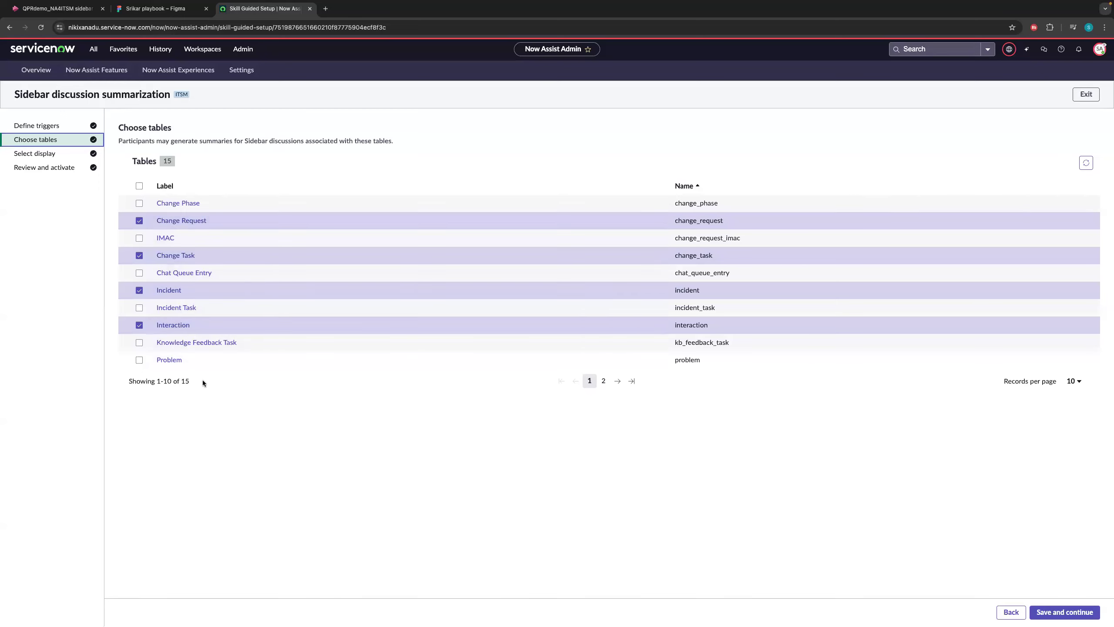
{"action": "left_click", "coordinate": [139, 239]}
{"action": "left_click", "coordinate": [140, 238]}
Step: Save the table choices and advance to the Select display step
{"action": "left_click", "coordinate": [1040, 616]}
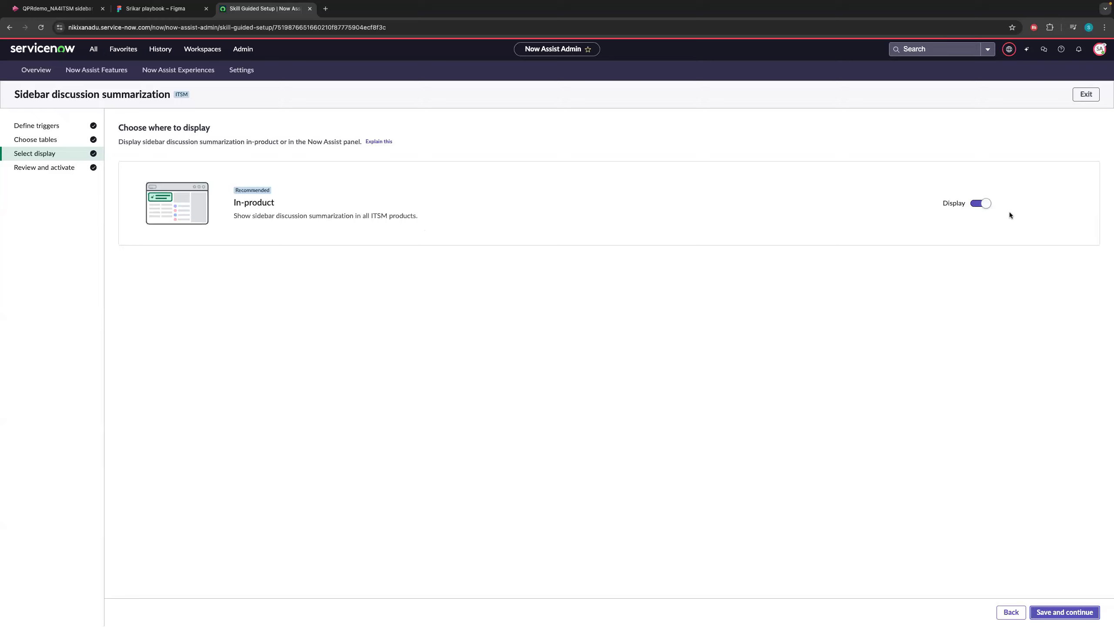
Step: Save the in-product display choice, check Explain this on the review page, and finish with Done
{"action": "left_click", "coordinate": [1081, 612]}
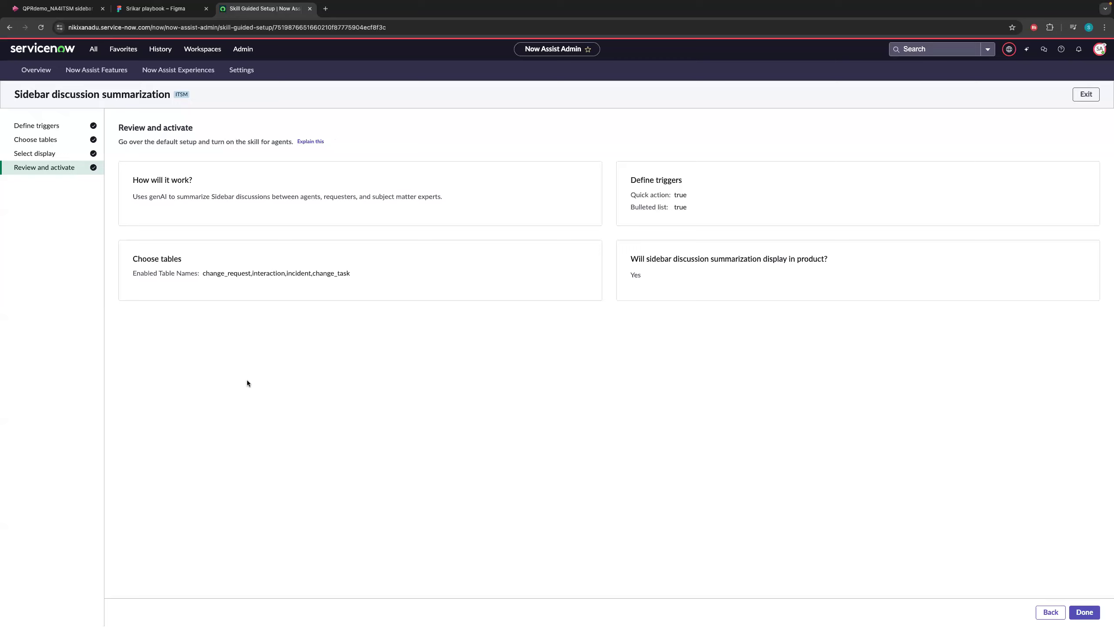
{"action": "left_click", "coordinate": [306, 143]}
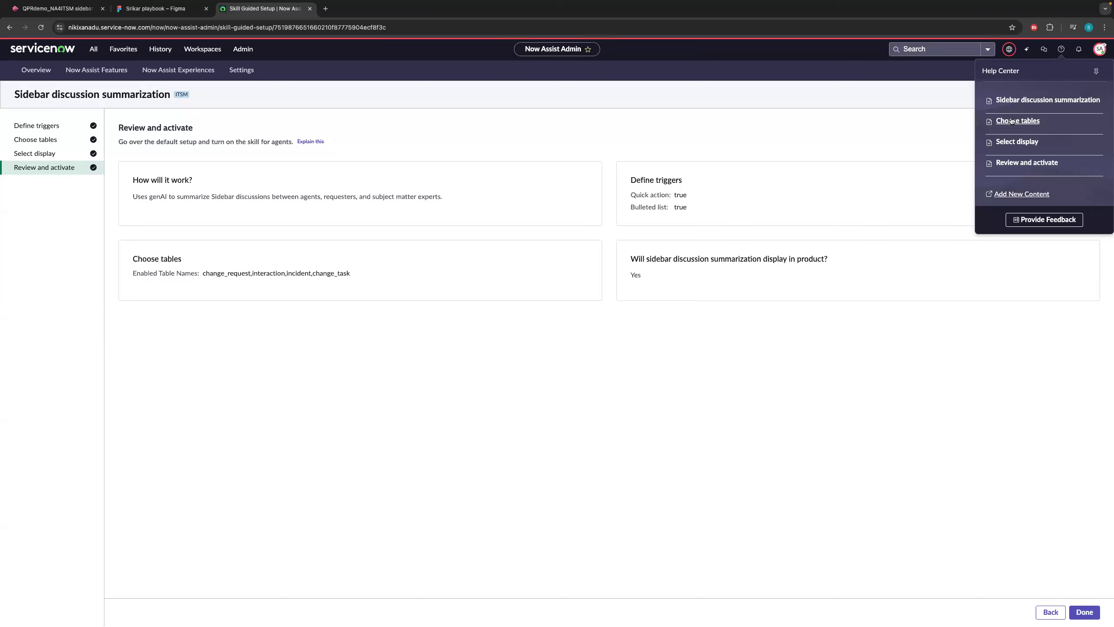
{"action": "left_click", "coordinate": [1088, 610]}
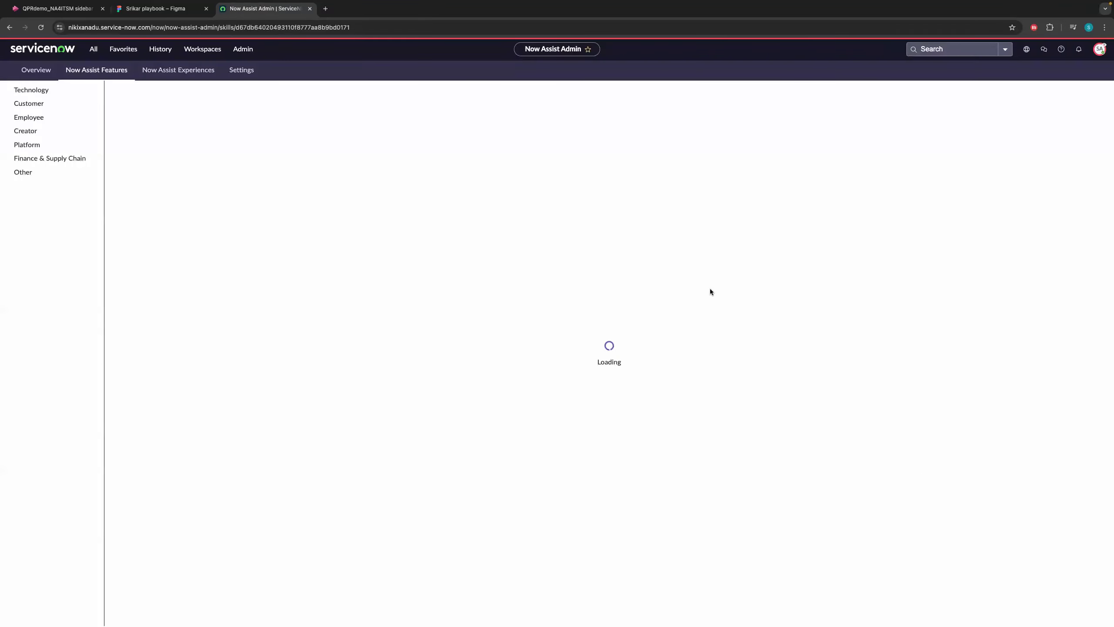